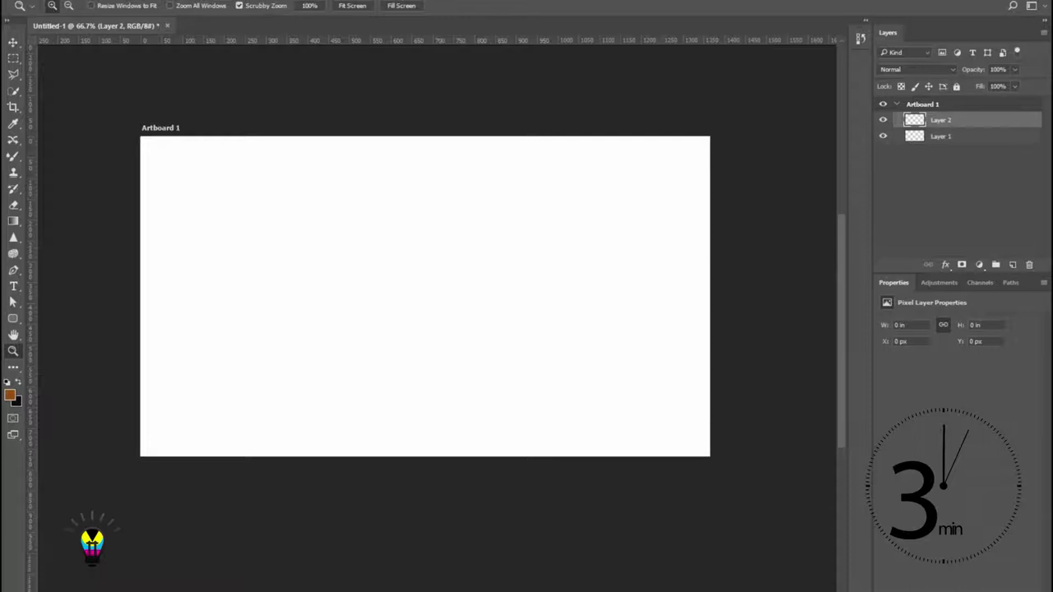
Step: Marquee-select a full-width strip along the artboard's top edge and set the foreground colour to #909090
key(m)
drag(141, 136, 827, 176)
click(10, 396)
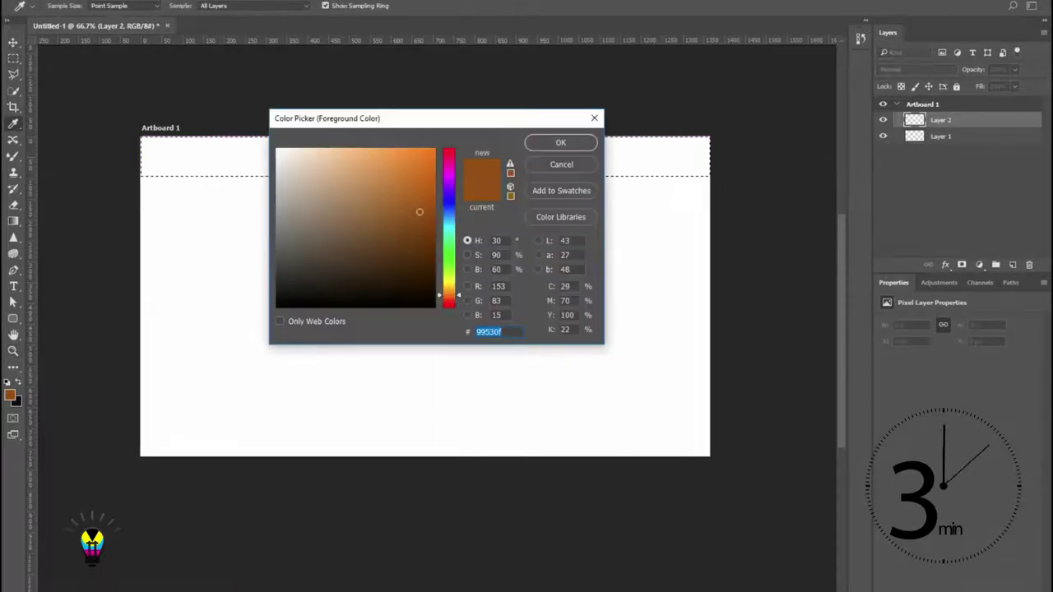
text(909090)
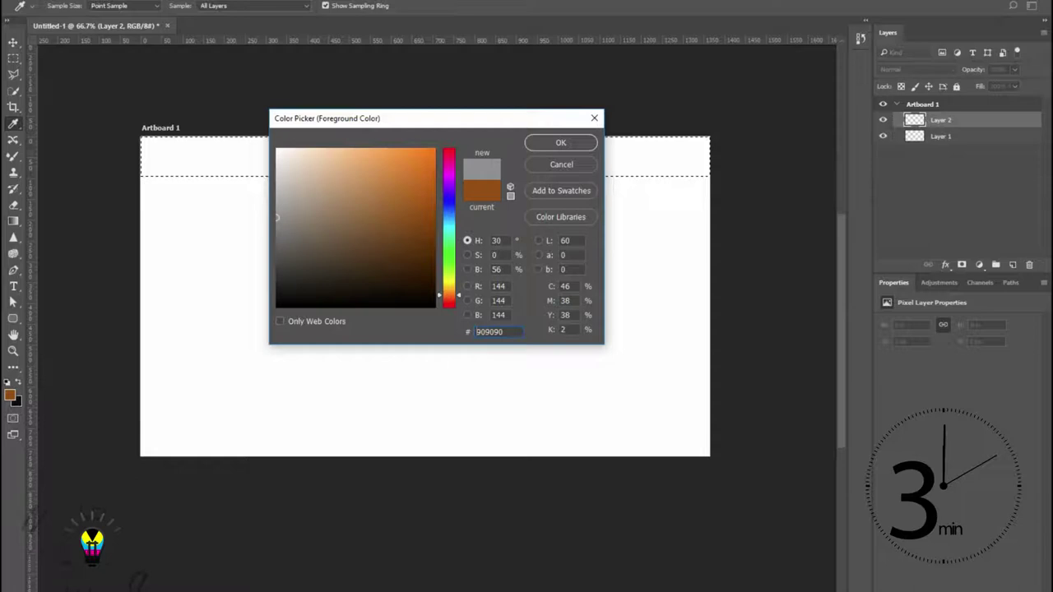
key(Return)
Step: Try to fill the selected strip with the foreground colour using the Paint Bucket, then undo it and clear the selection
right_click(13, 222)
click(75, 234)
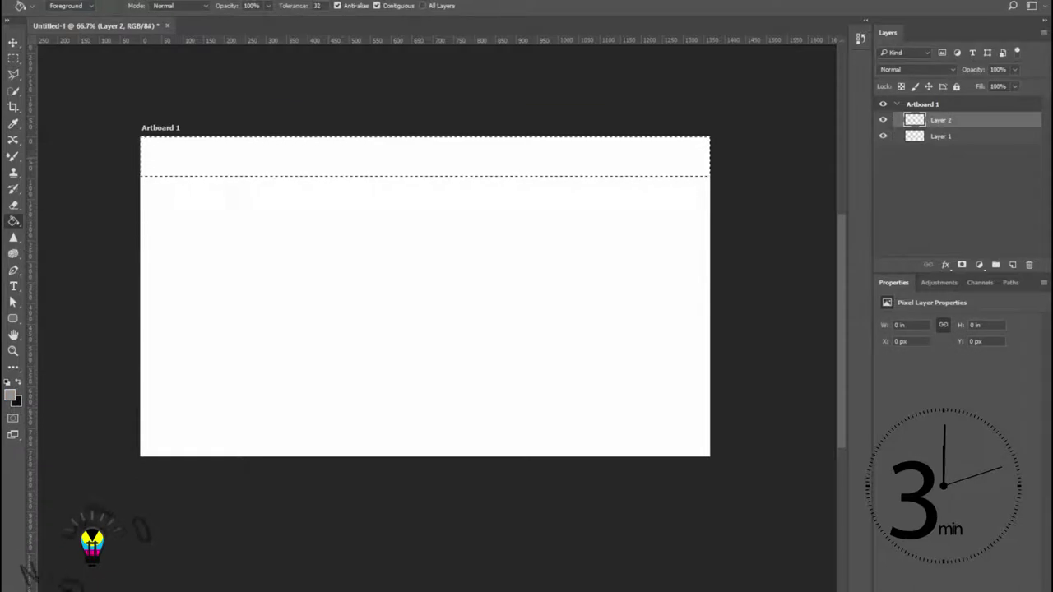
click(231, 156)
key(ctrl+z)
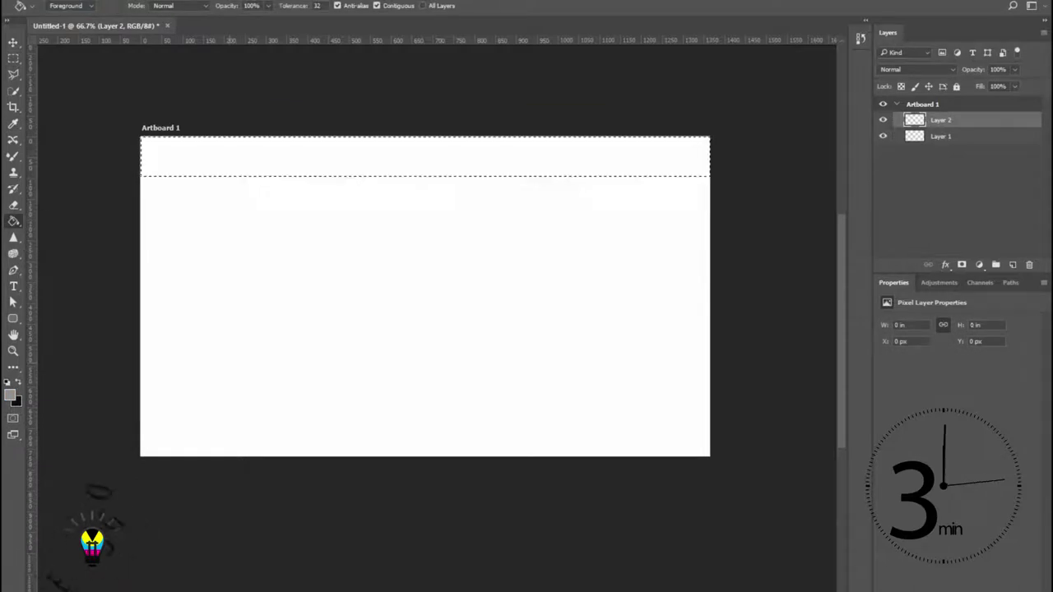
key(ctrl+d)
Step: Draw a grey rounded rectangle in Shape mode across the artboard's top edge, about 1379 by 94 px
click(13, 318)
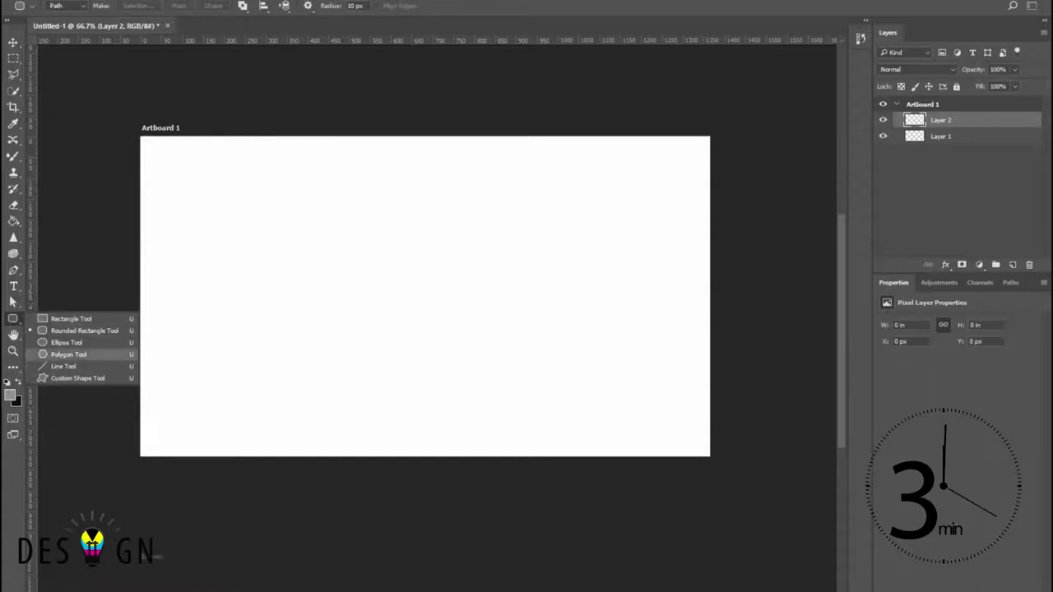
click(65, 6)
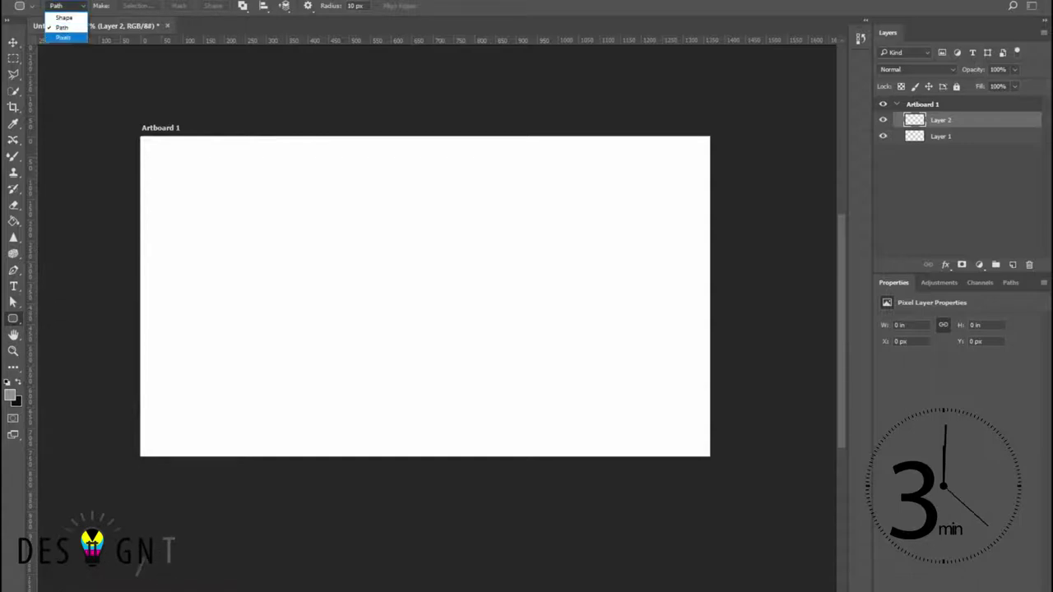
click(64, 17)
click(116, 6)
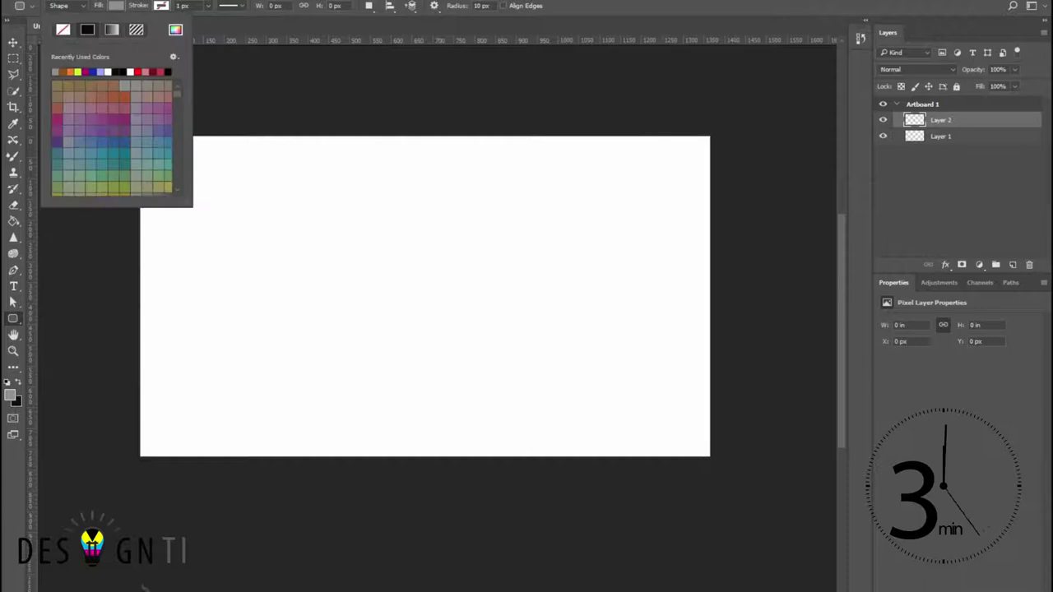
click(161, 6)
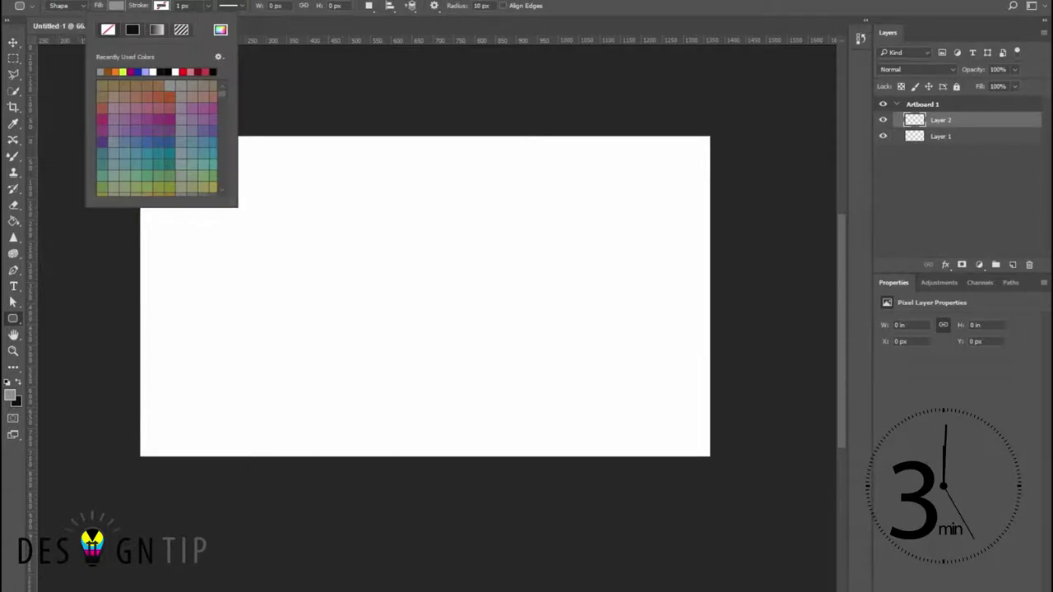
click(231, 6)
click(231, 6)
mouse_move(138, 135)
mouse_down()
mouse_move(308, 157)
mouse_move(713, 175)
mouse_up()
key(v)
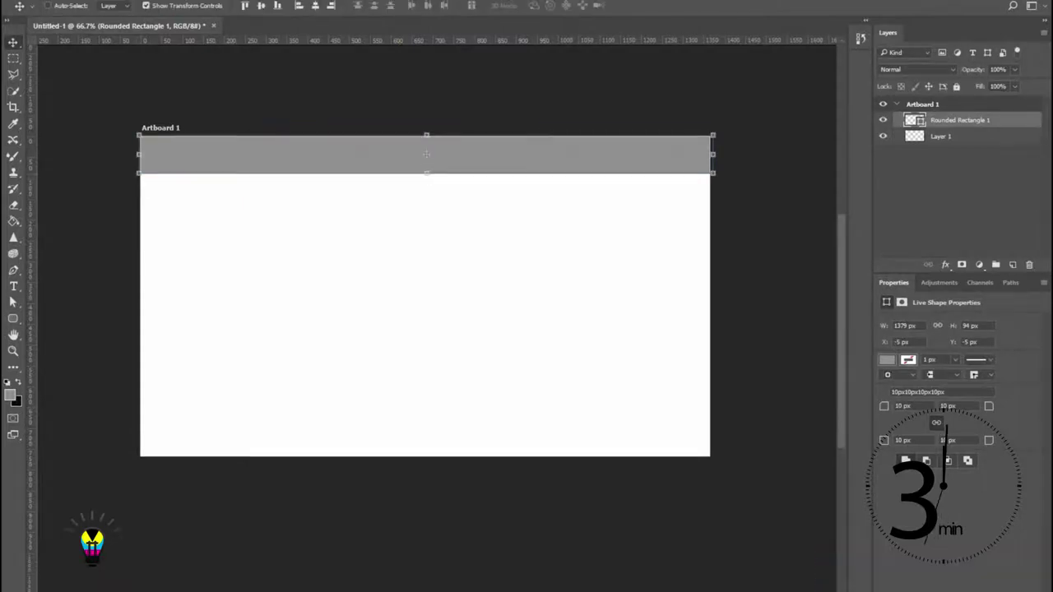
Step: Resize the grey bar at the top of the artboard to a height of 100 px
mouse_move(426, 172)
mouse_down()
mouse_move(426, 211)
mouse_move(426, 125)
mouse_move(426, 190)
mouse_up()
key(Return)
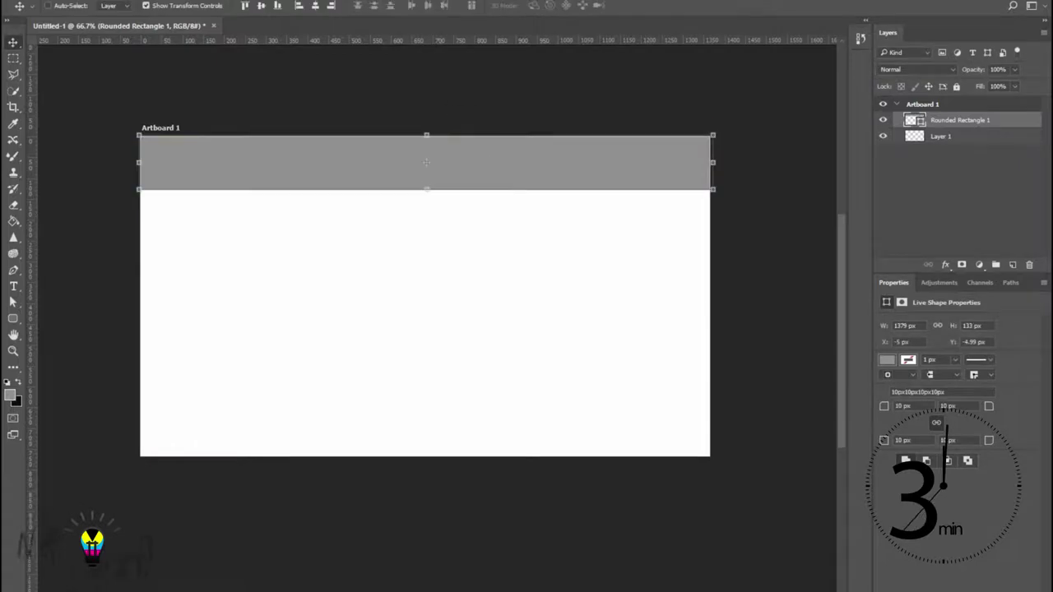
drag(349, 6, 305, 6)
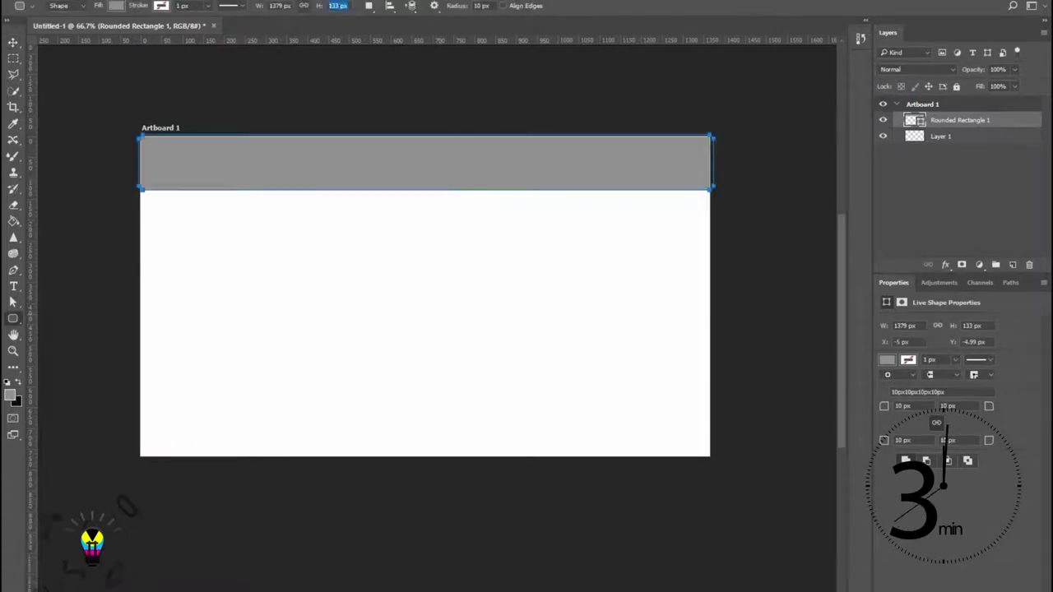
text(100)
key(Return)
key(v)
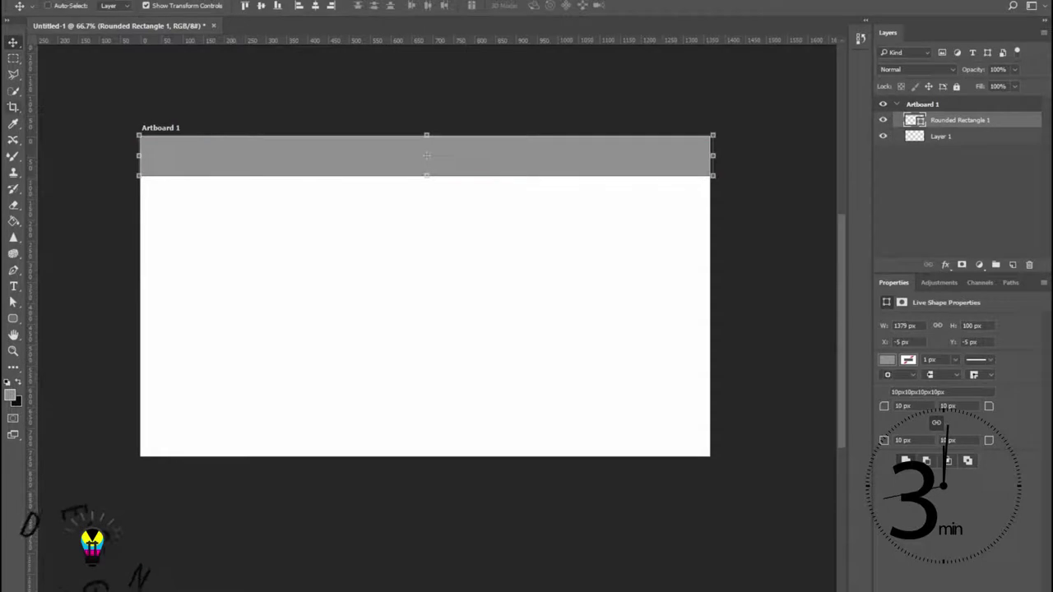
Step: Draw a second full-width rounded bar just below the first, set its height to 80 px, and undo it
key(u)
drag(142, 179, 709, 207)
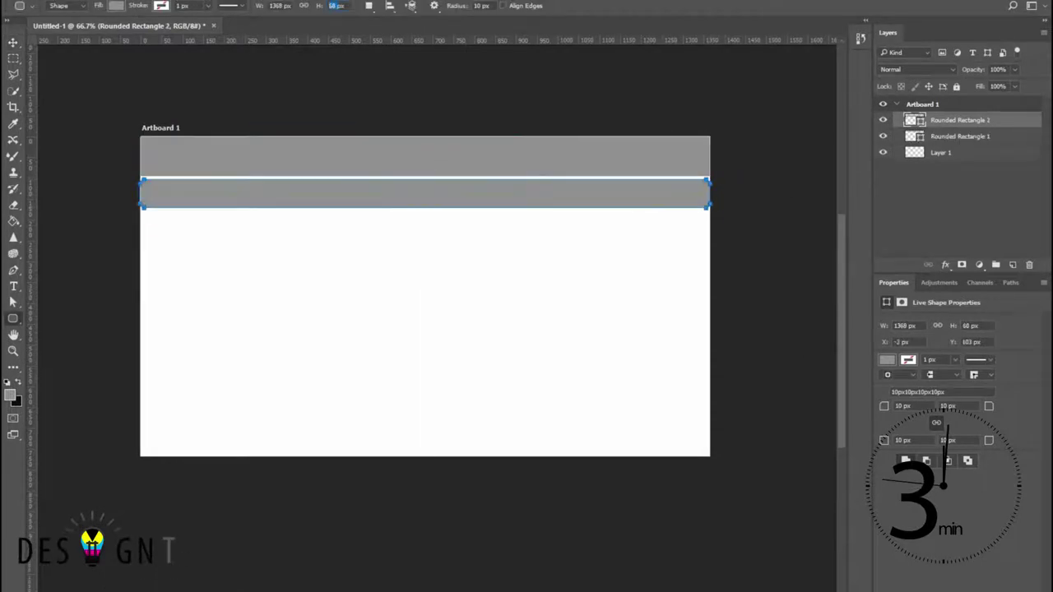
text(80)
key(Return)
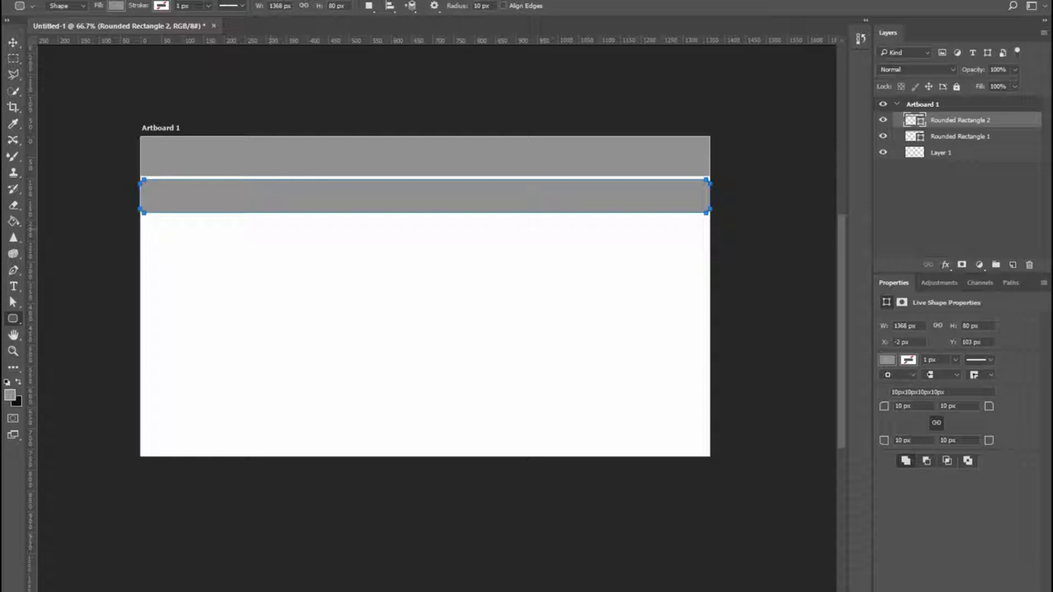
key(ctrl+z)
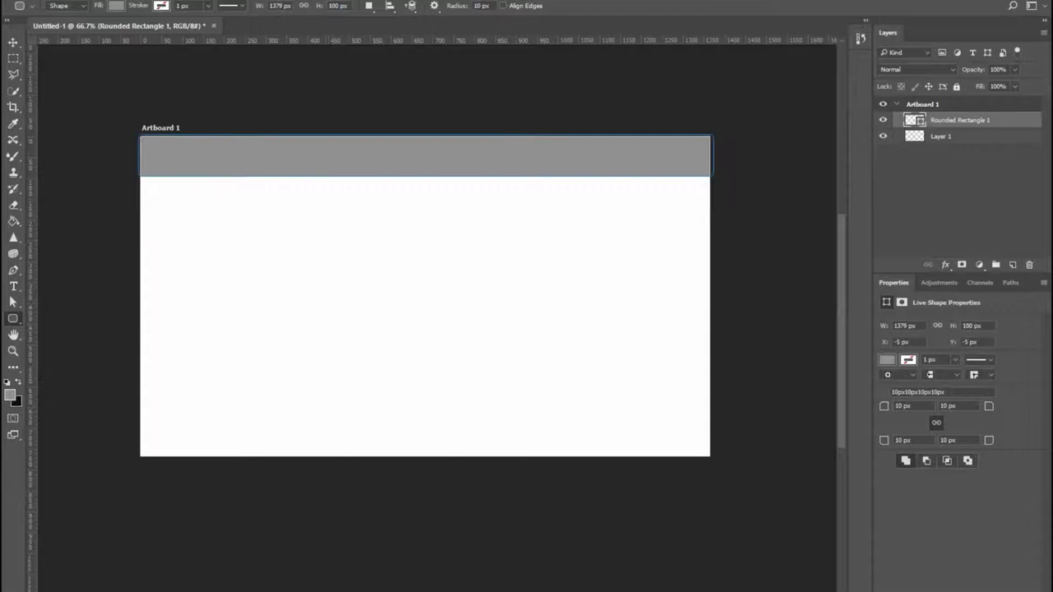
Step: Narrow the grey bar to about 1371 px wide so it ends at the artboard's right edge
key(v)
key(ctrl+t)
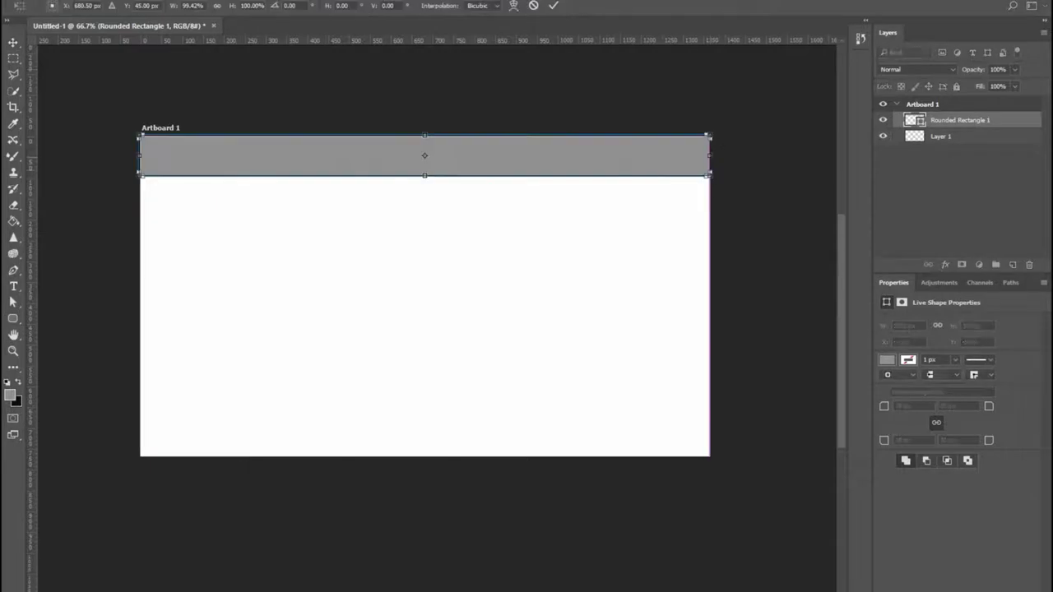
key(Return)
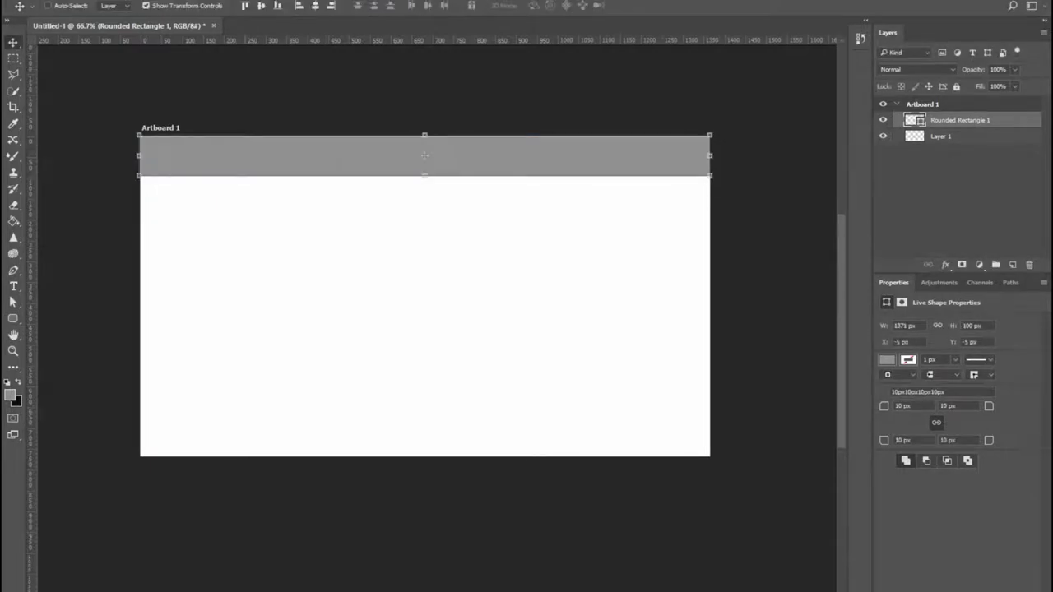
click(31, 0)
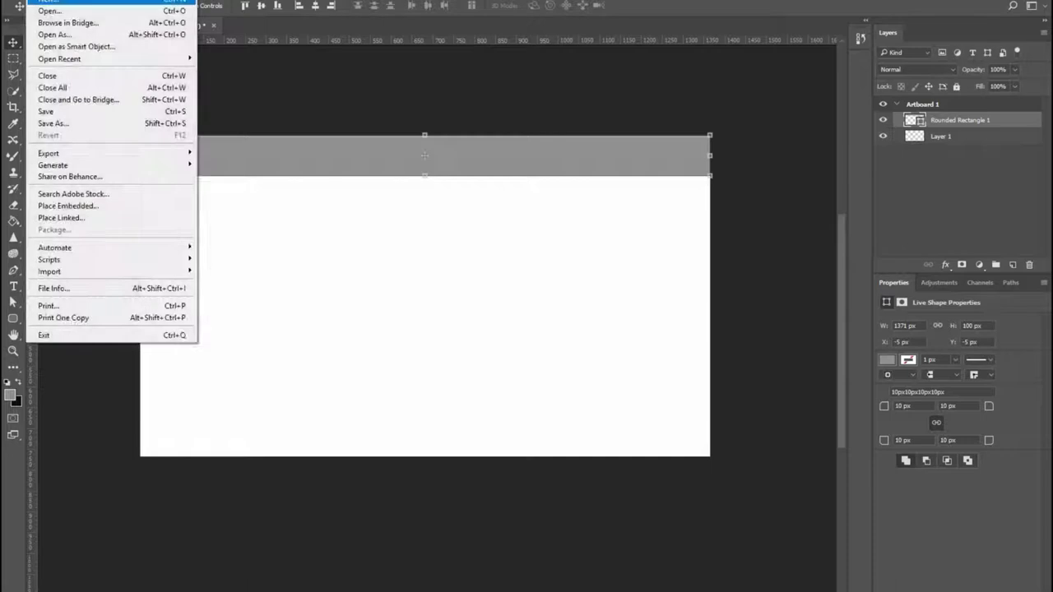
click(50, 0)
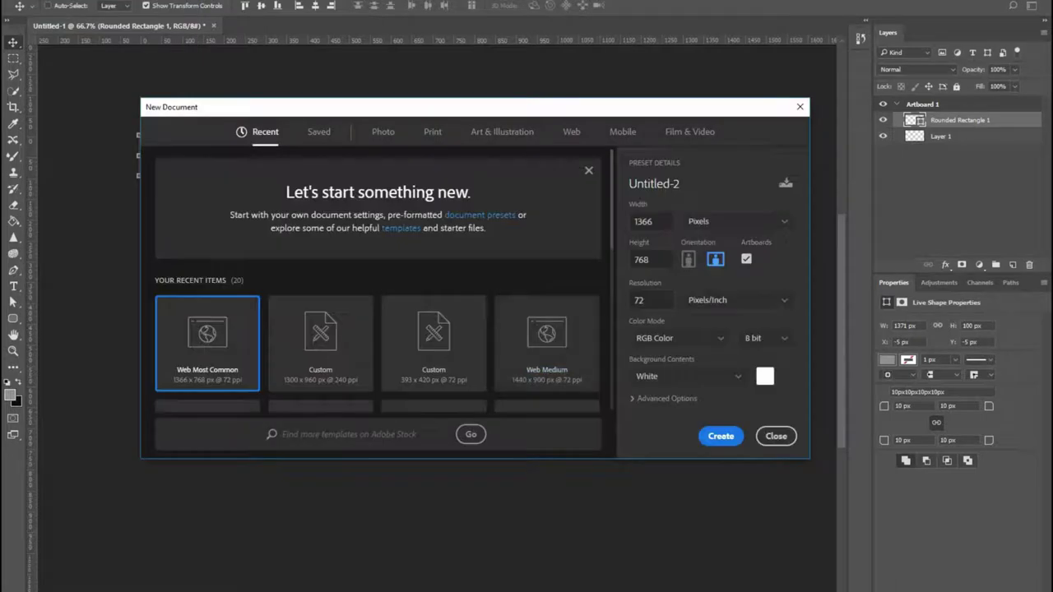
click(775, 436)
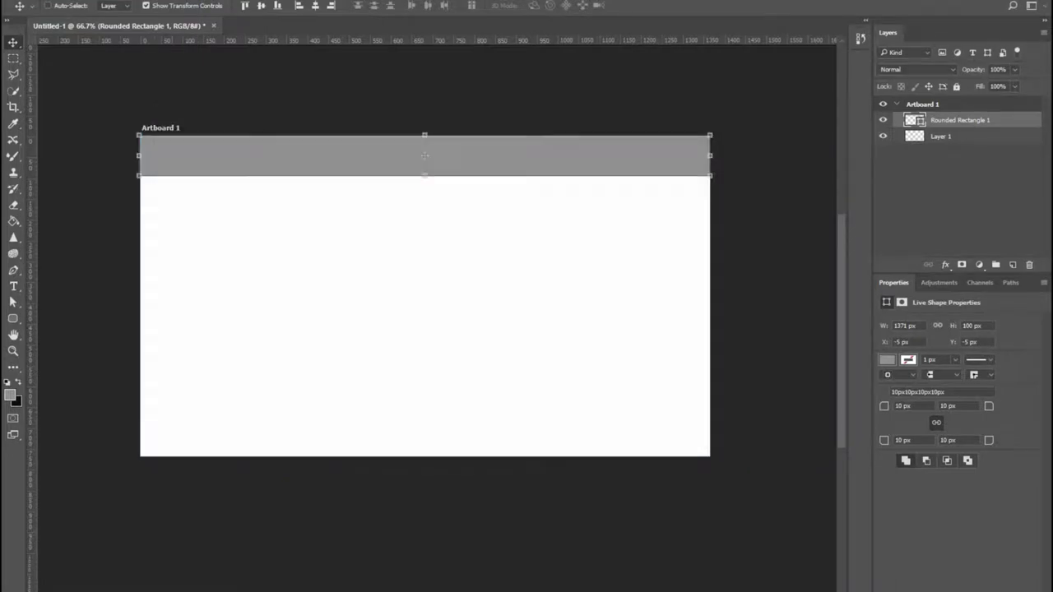
Step: Extend the artboard downward with the Crop tool to a height of about 2416 px
key(ctrl+minus)
key(c)
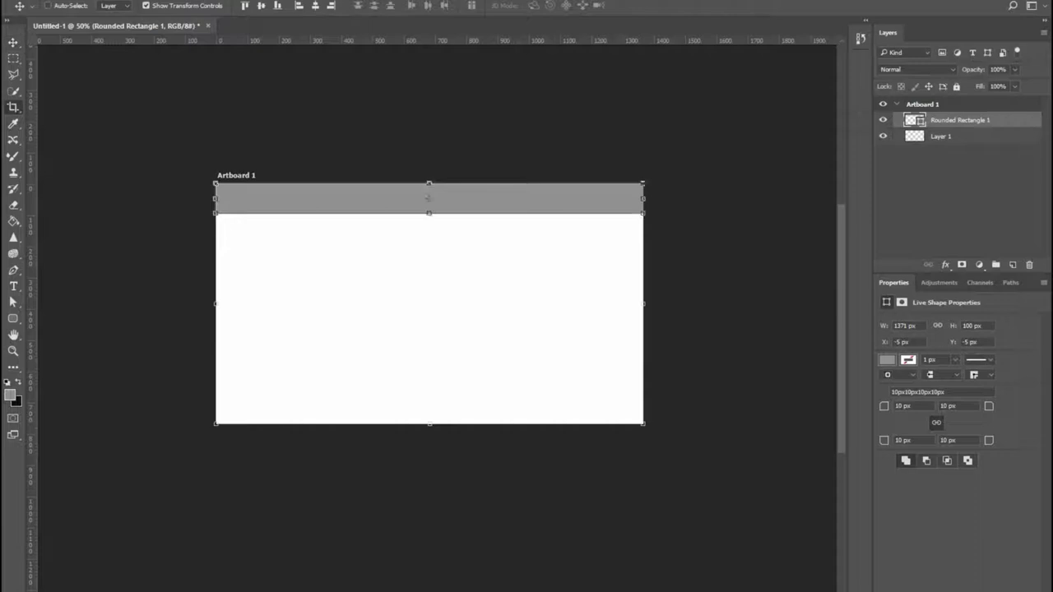
drag(430, 425, 430, 567)
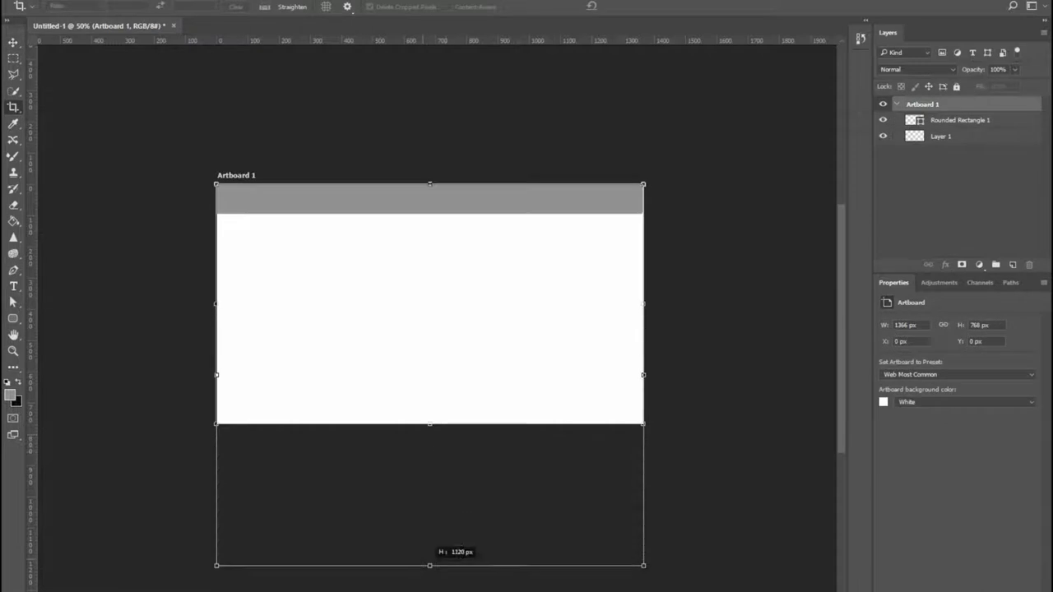
key(ctrl+minus)
key(ctrl+minus)
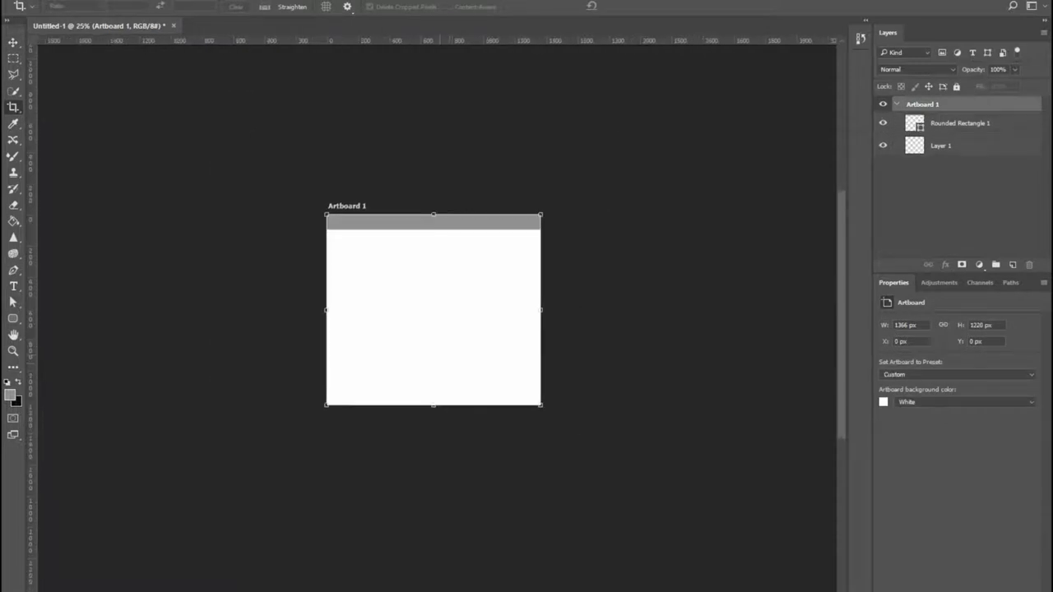
drag(433, 405, 433, 547)
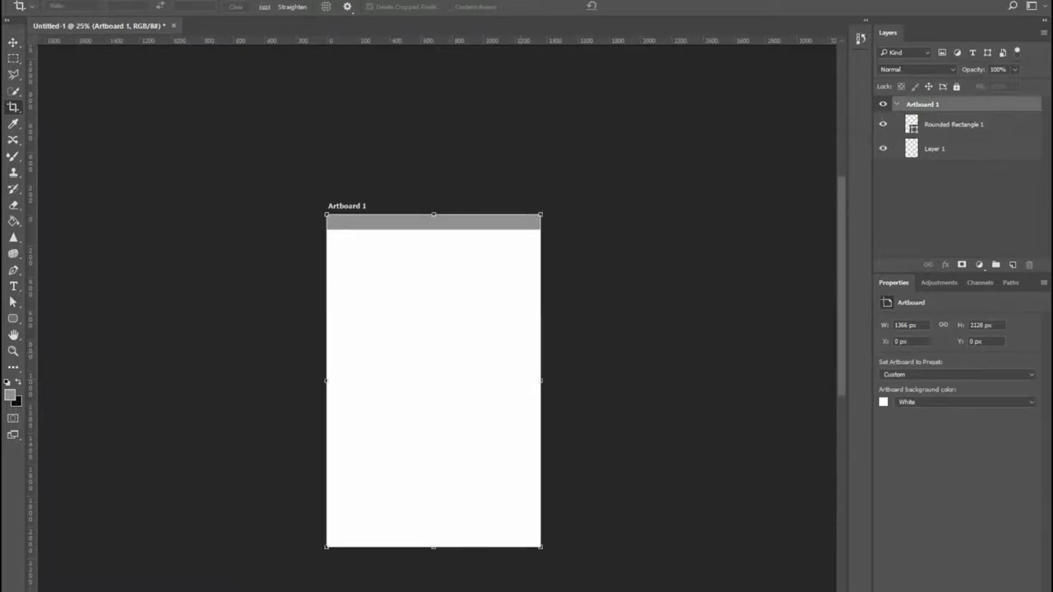
scroll(434, 493, down, 3)
drag(434, 468, 433, 512)
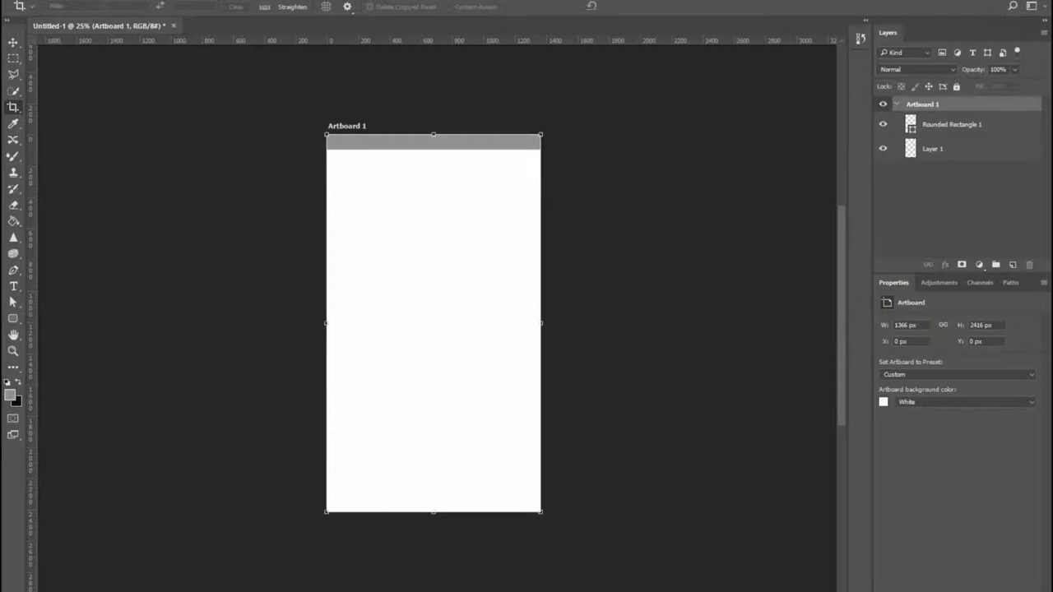
key(v)
Step: Draw a full-width rectangle directly below the grey bar, about 1390 by 136 px, and fill it with brown
scroll(397, 270, up, 1)
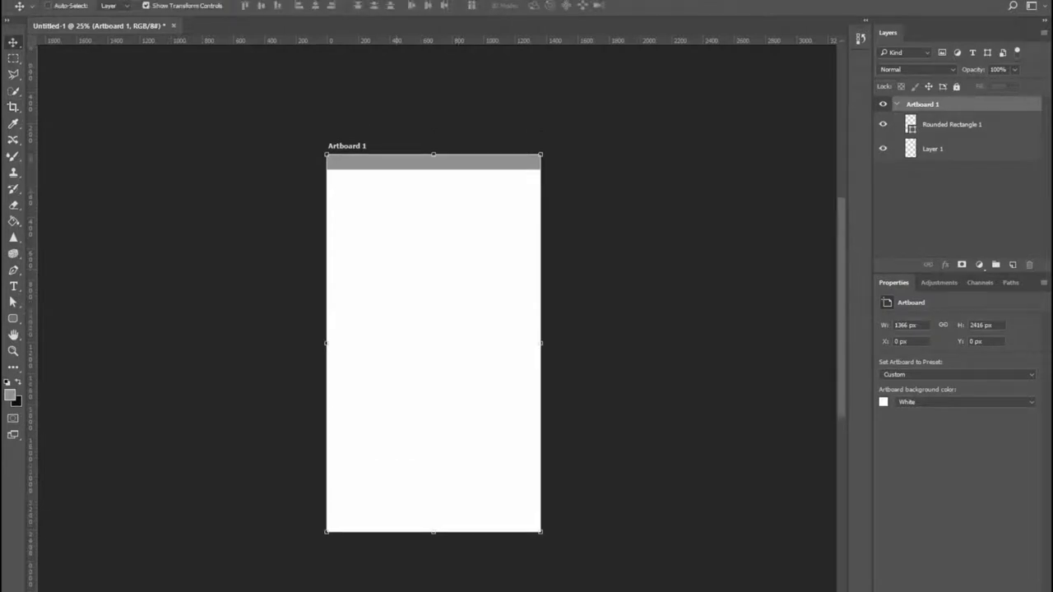
scroll(397, 270, up, 2)
scroll(436, 329, down, 1)
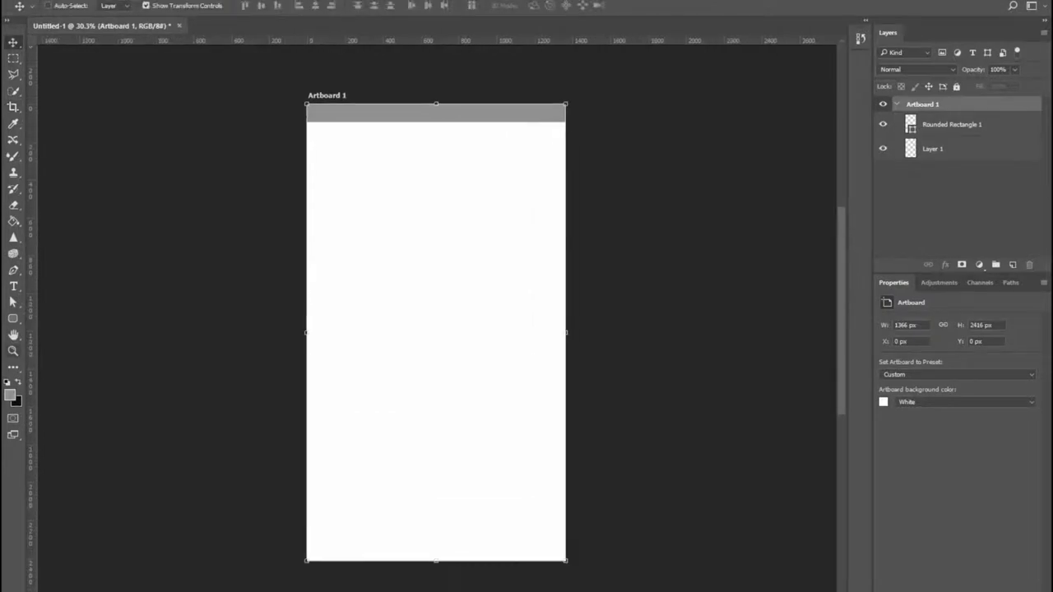
right_click(14, 303)
right_click(13, 319)
click(72, 318)
drag(306, 122, 568, 147)
click(117, 6)
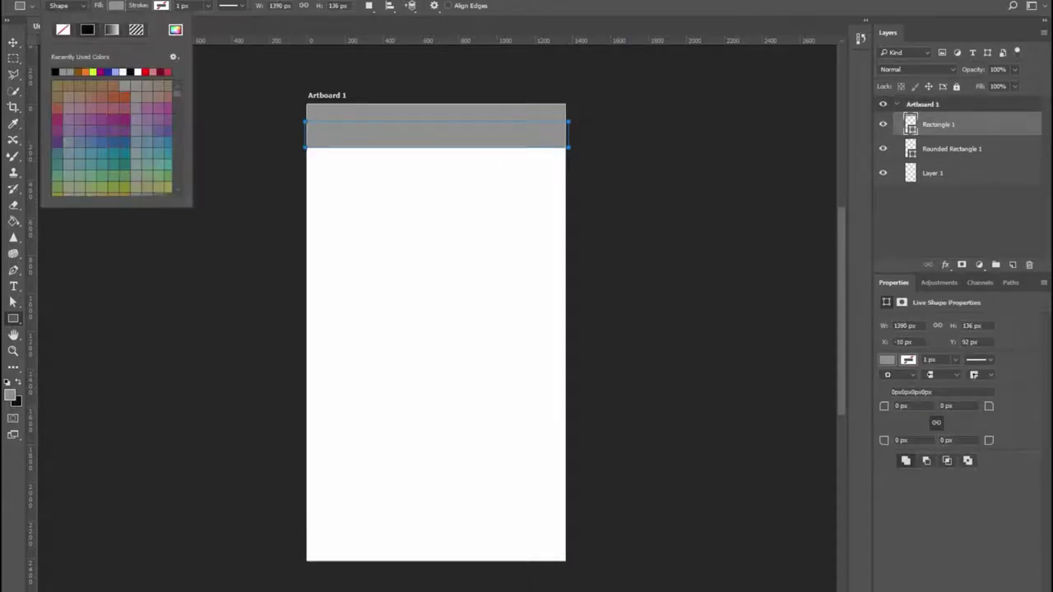
click(78, 73)
key(Return)
key(v)
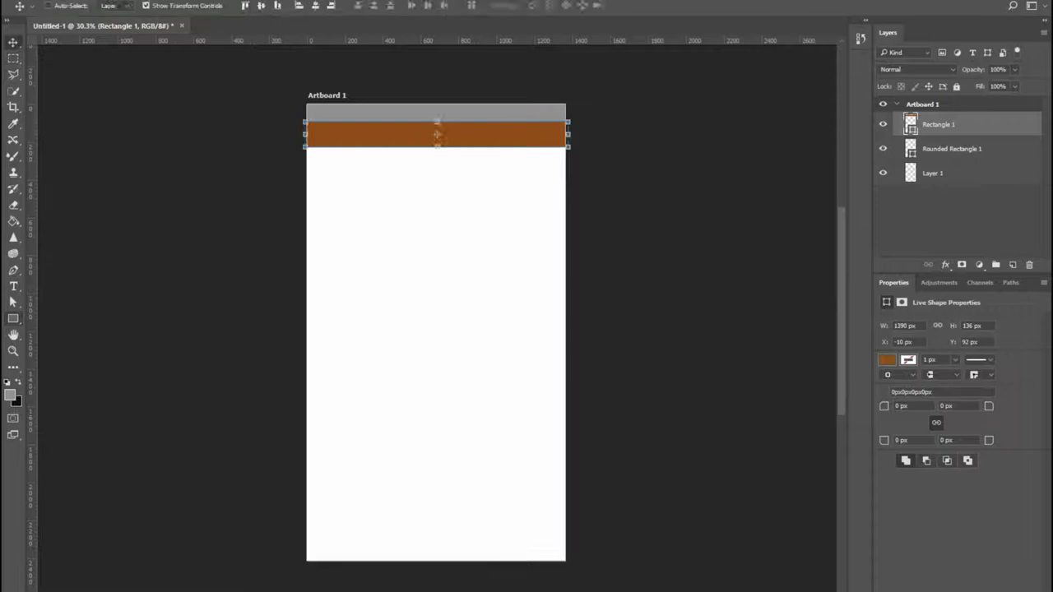
Step: Draw a full-width rectangle about 427 px high directly below the brown bar and fill it with dark blue
key(u)
drag(305, 148, 566, 229)
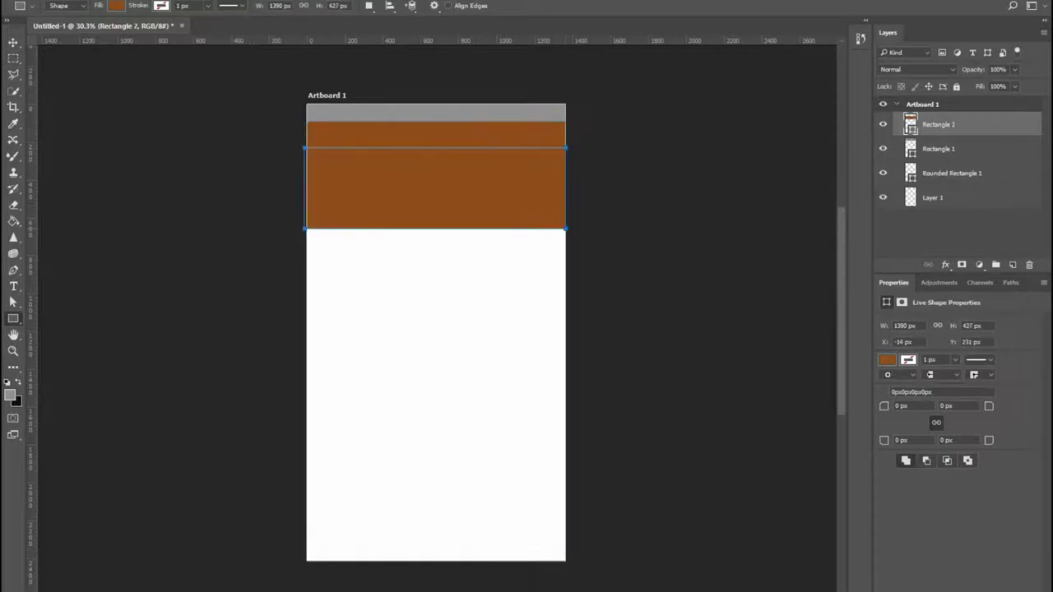
click(116, 6)
click(123, 72)
key(Return)
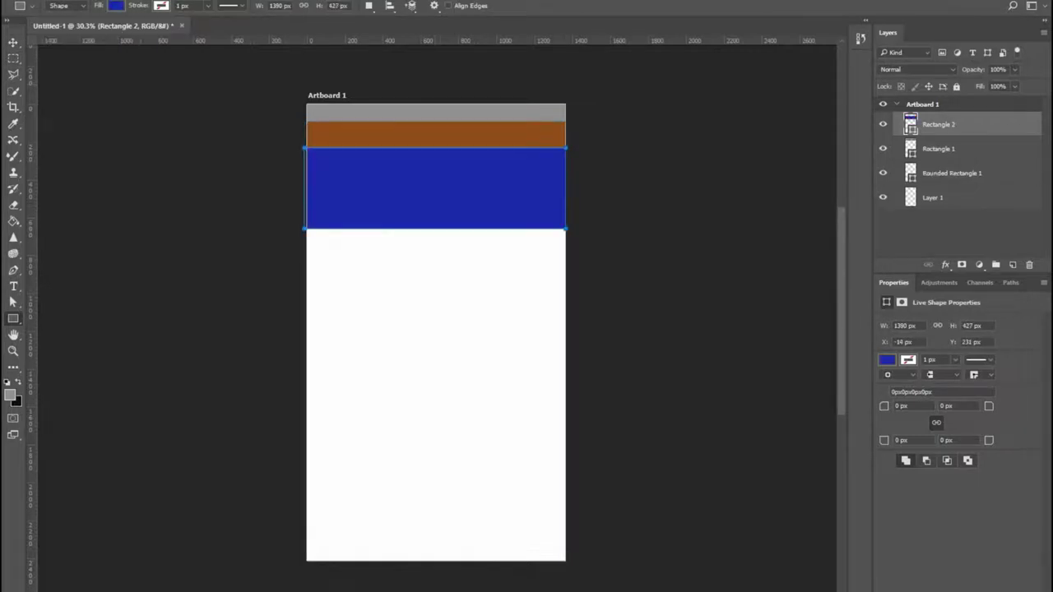
Step: Draw a full-width rectangle about 1389 px high below the banner and one about 378 px high at the artboard's bottom, filling the bottom one lime green
drag(306, 230, 566, 492)
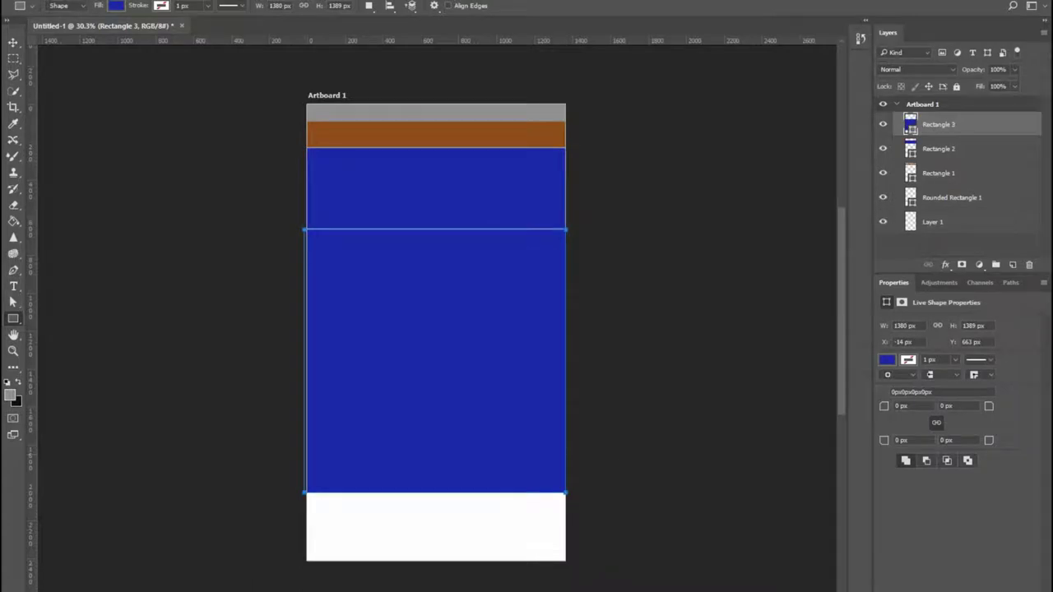
drag(306, 492, 566, 563)
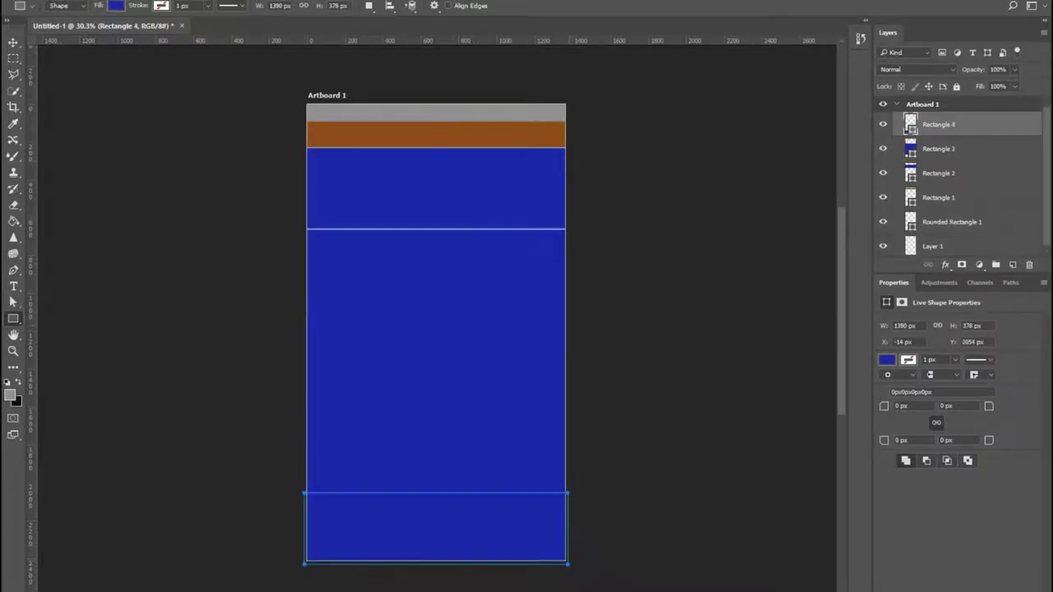
click(116, 6)
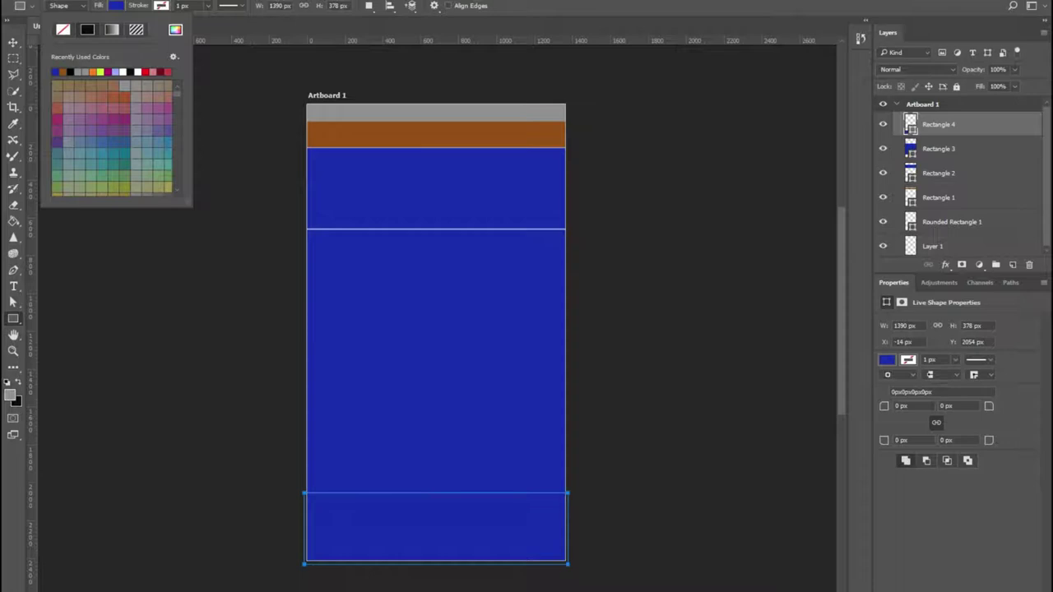
click(100, 72)
click(116, 6)
Step: Fill the large rectangle between the dark blue banner and the lime green block with light periwinkle blue
click(939, 148)
click(116, 6)
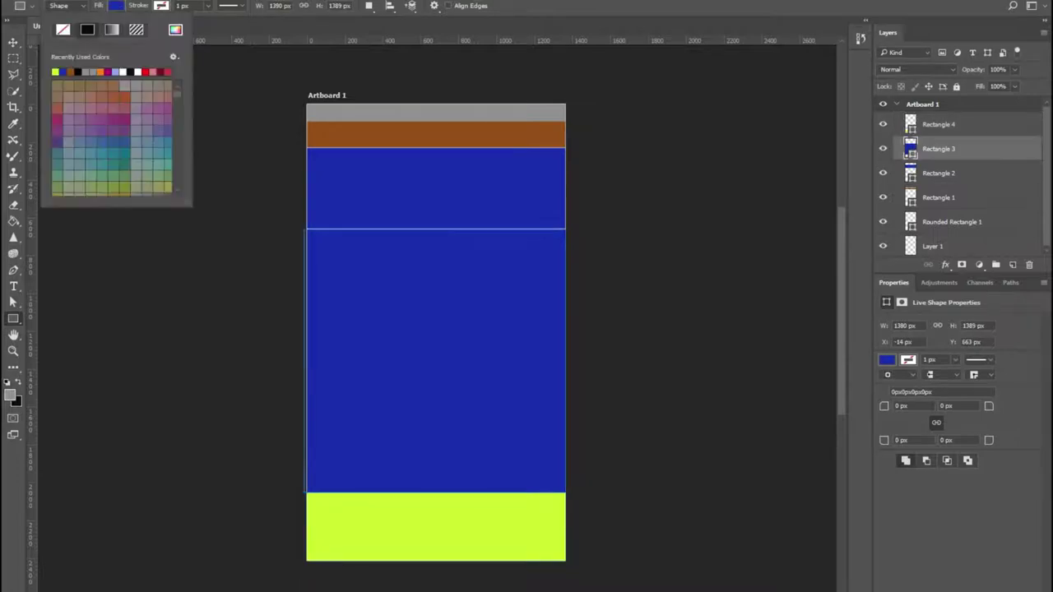
click(115, 73)
key(Return)
key(v)
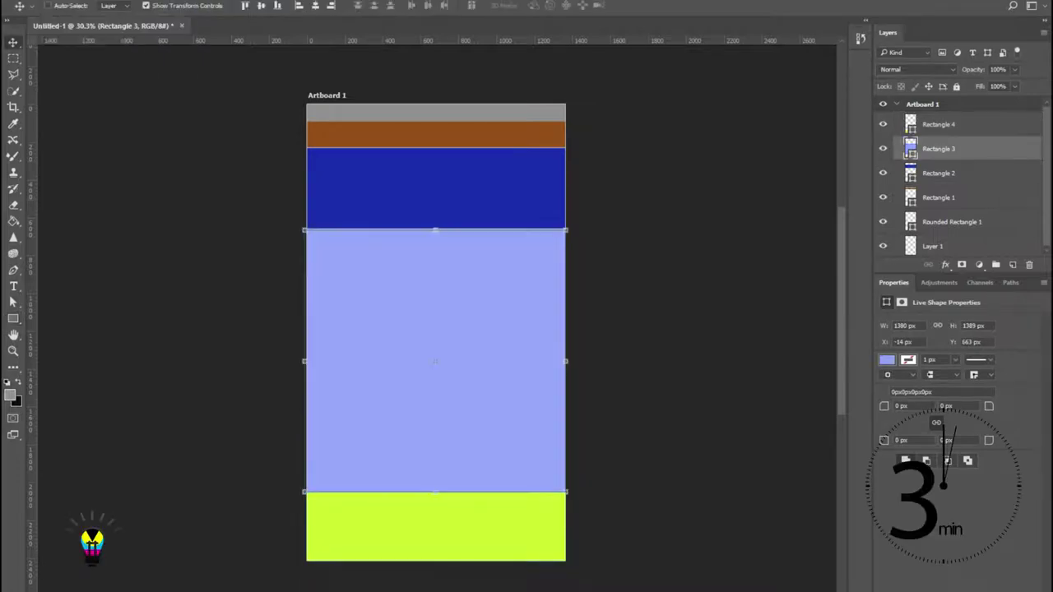
Step: Select the dark blue, brown and grey bars one after another on the canvas to identify their layers
right_click(419, 178)
click(448, 202)
right_click(422, 130)
click(467, 152)
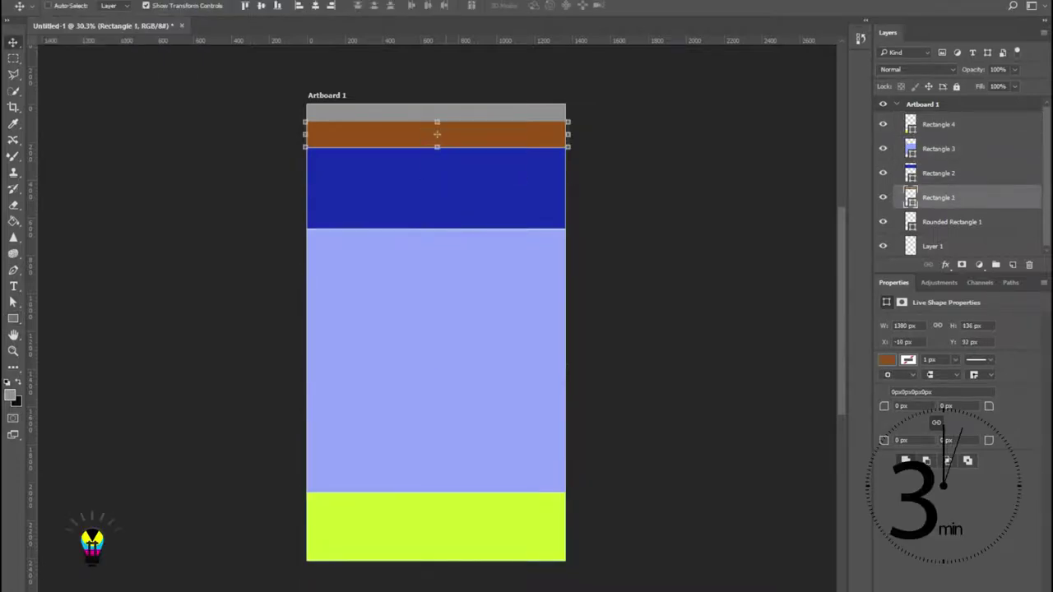
right_click(457, 110)
click(510, 131)
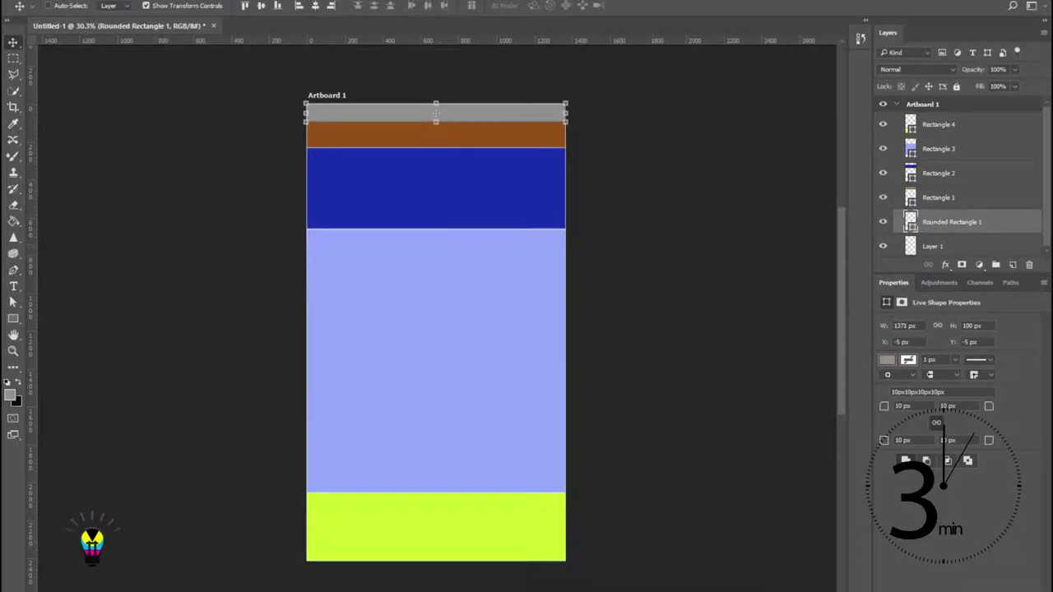
Step: Create a layer group above Rectangle 4 and name it "hedar"
scroll(412, 163, up, 3)
key(z)
drag(407, 162, 485, 163)
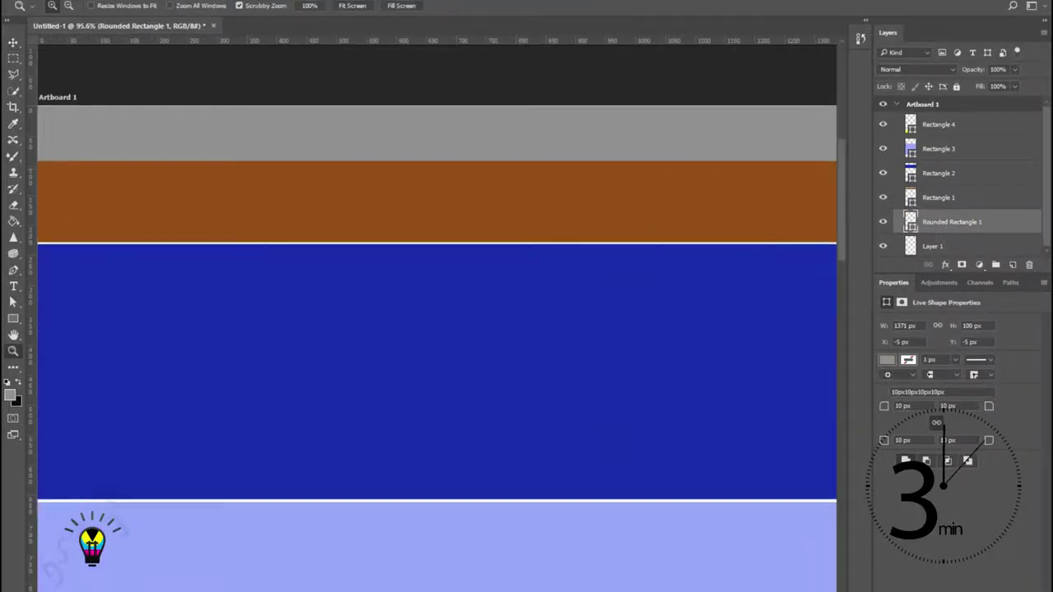
drag(395, 163, 366, 163)
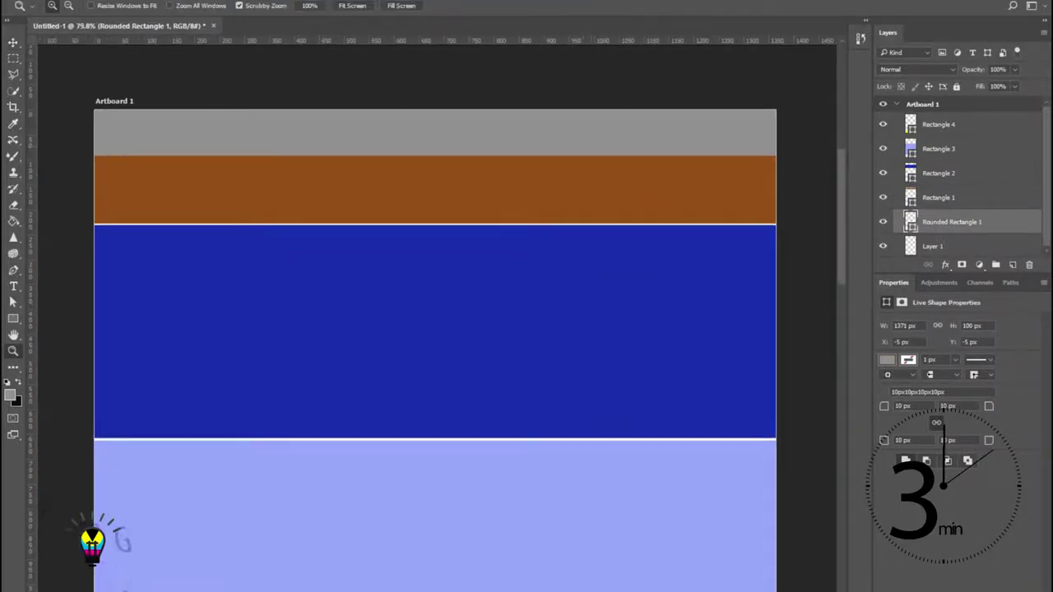
click(946, 125)
click(995, 264)
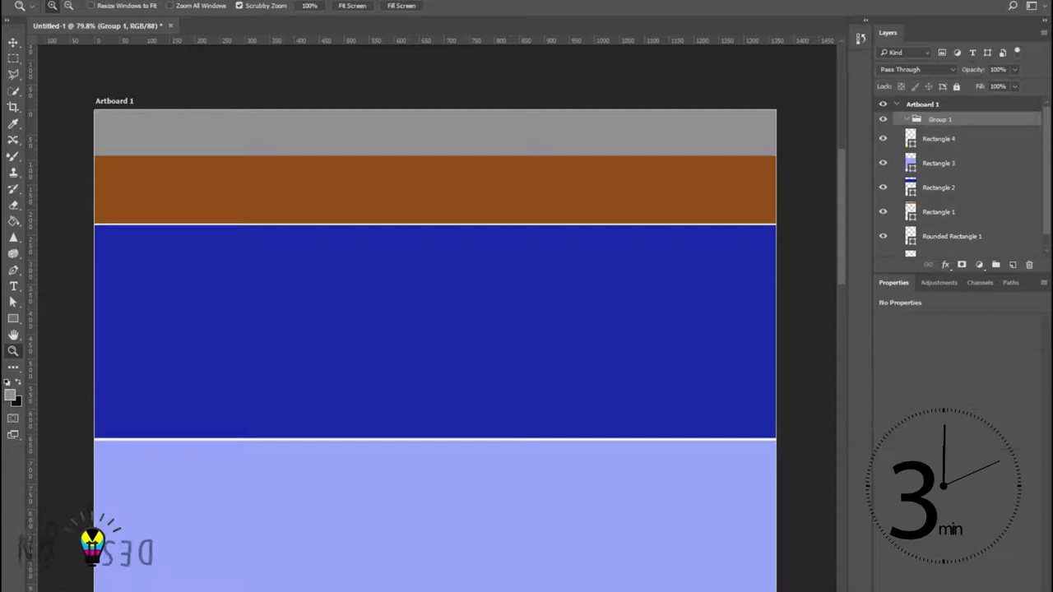
double_click(940, 120)
text(hedar)
key(Return)
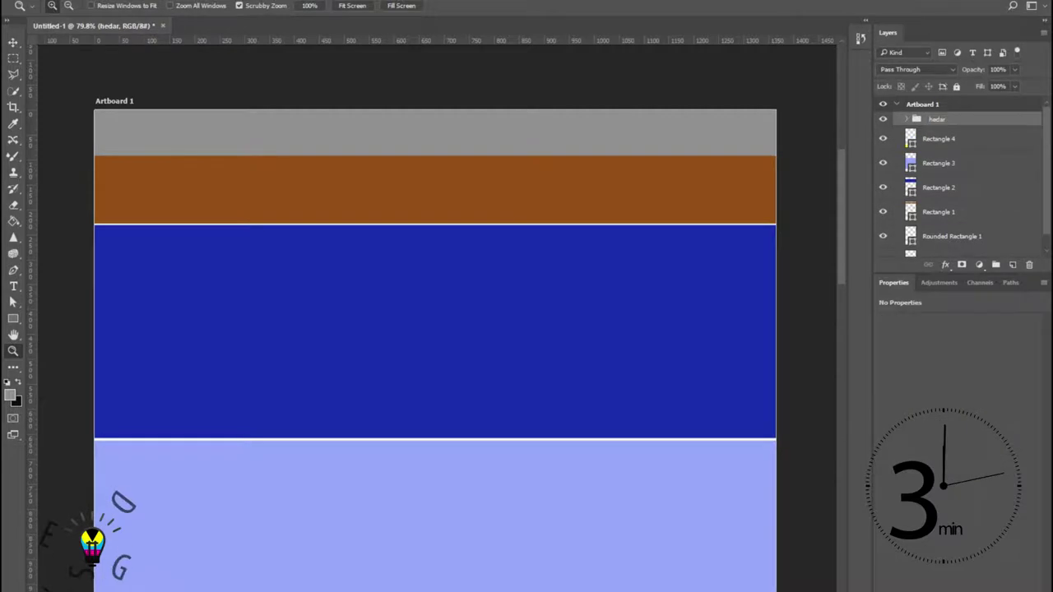
Step: Draw a logo rectangle about 137 by 53 px at the grey bar's left end inside the hedar group and fill it red
key(u)
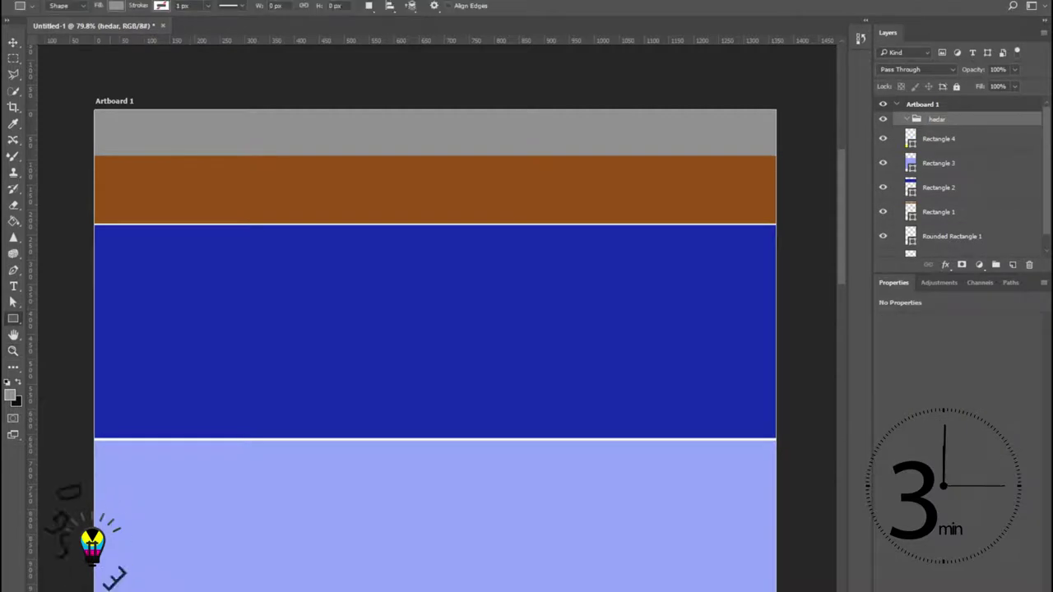
drag(115, 123, 204, 157)
click(116, 6)
click(56, 71)
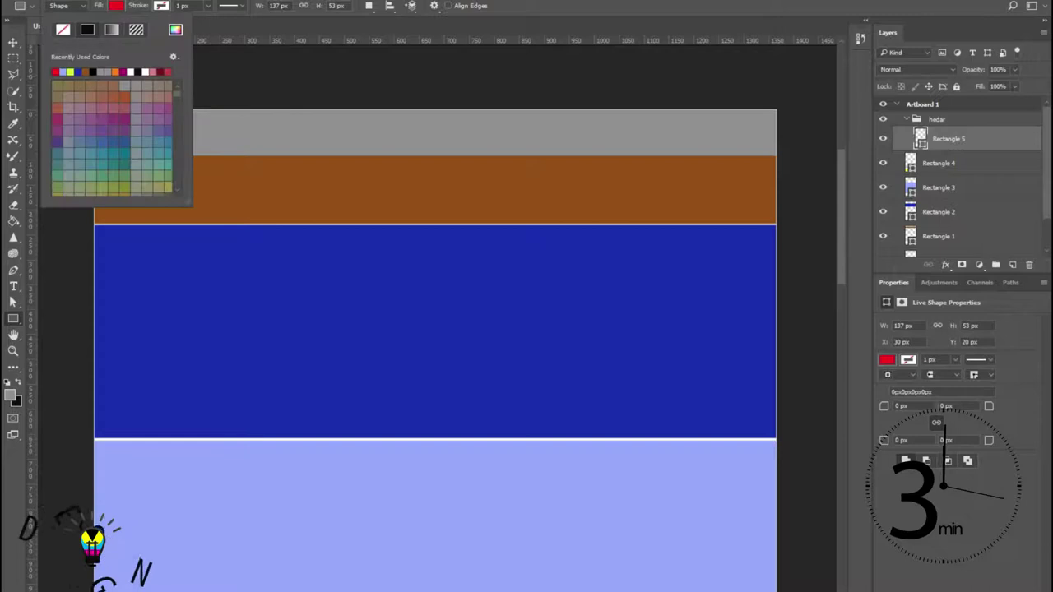
key(Return)
Step: Add the text "LOGO" over the red rectangle and colour it white
key(t)
click(223, 132)
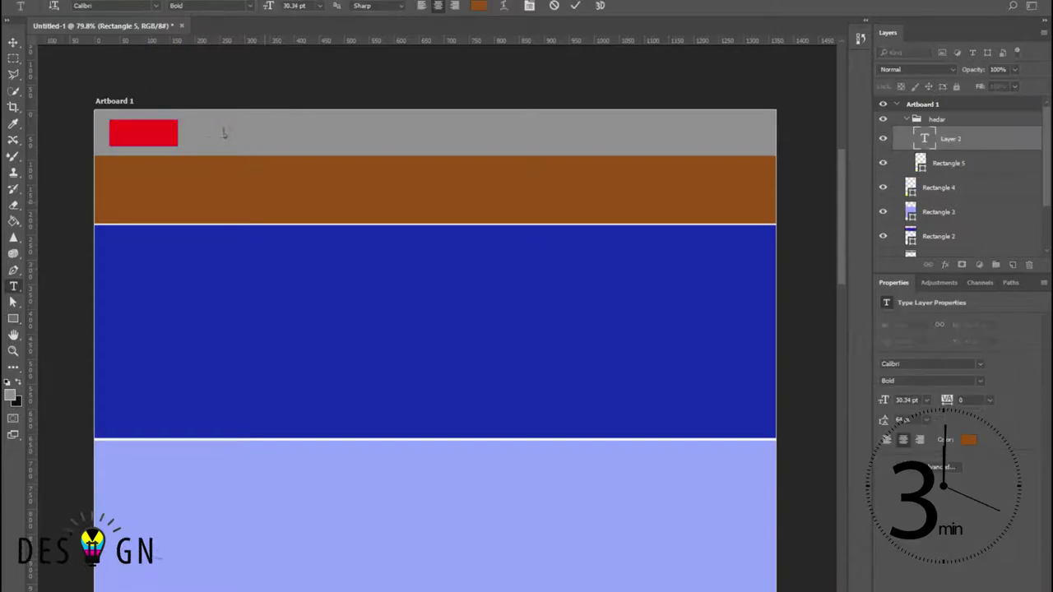
drag(224, 135, 143, 138)
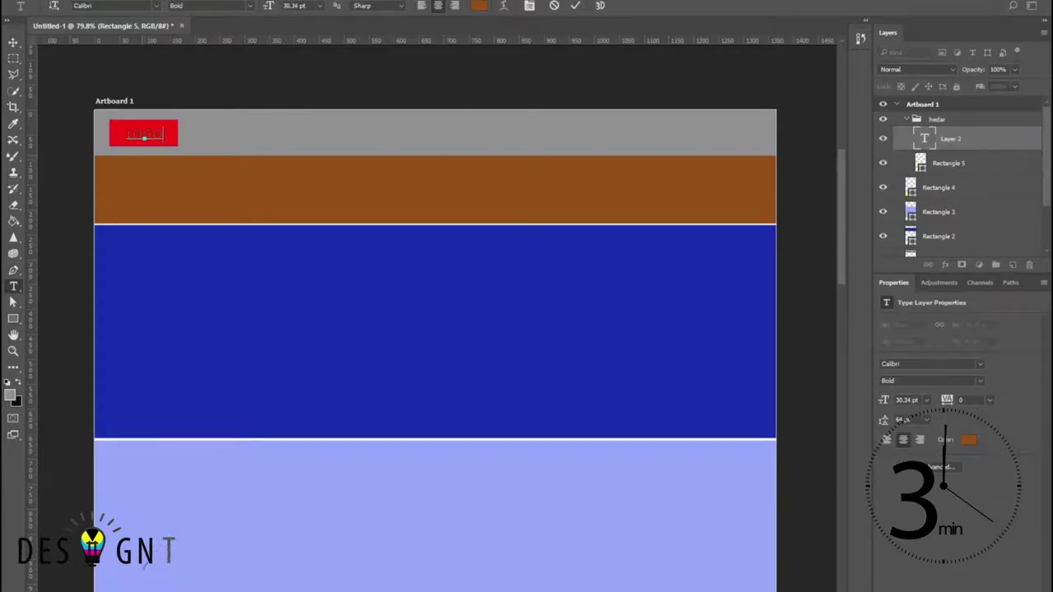
key(ctrl+a)
click(479, 6)
click(276, 150)
click(561, 144)
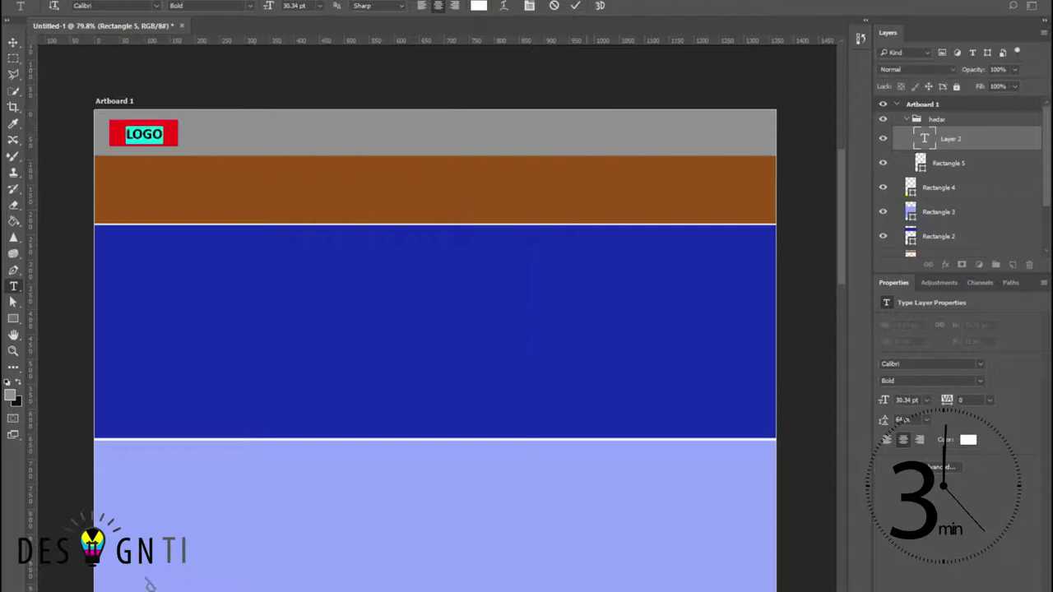
click(575, 5)
Step: Nudge the LOGO text slightly left and up so it sits centred in the red rectangle
key(ctrl+Left)
key(ctrl+Left)
key(ctrl+Left)
key(ctrl+Left)
key(ctrl+Up)
key(ctrl+Up)
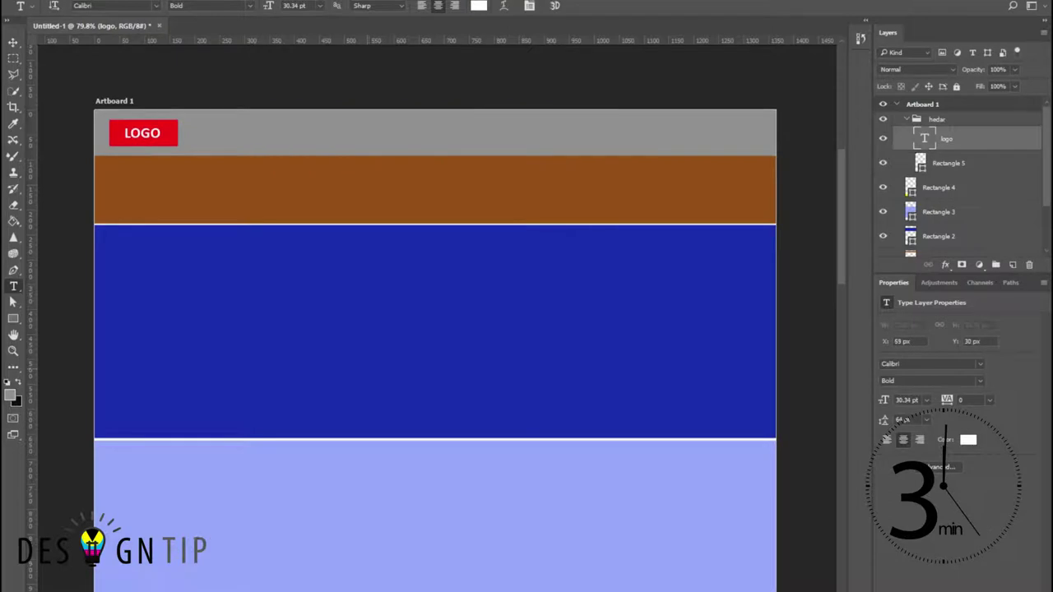
Step: Draw a rectangle about 342 by 47 px near the grey bar's middle, fill it rust red and rename its layer "seerch"
key(u)
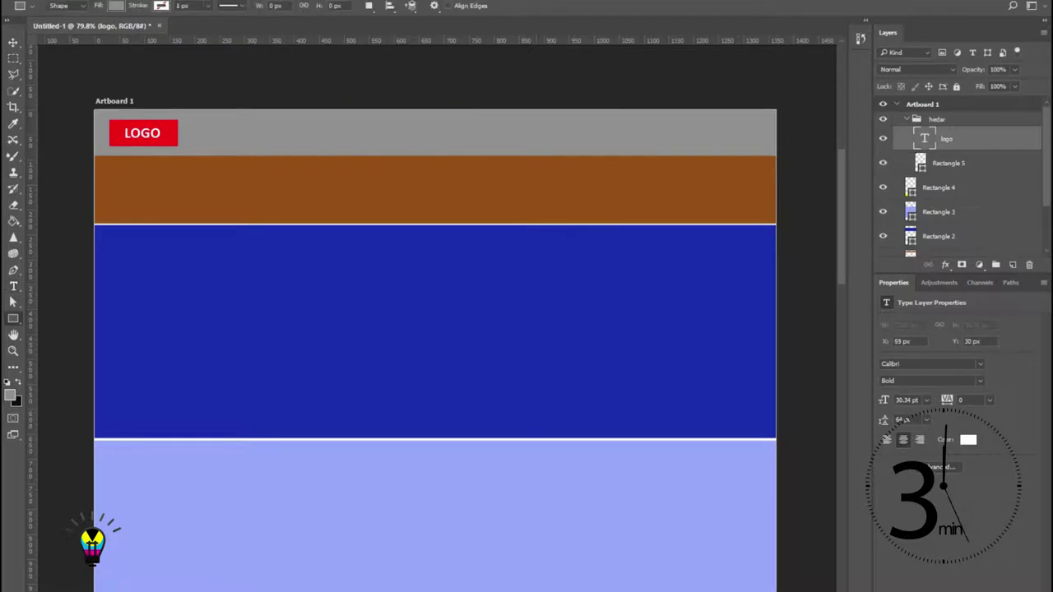
mouse_move(282, 121)
mouse_down()
mouse_move(455, 135)
mouse_move(453, 144)
mouse_up()
click(116, 5)
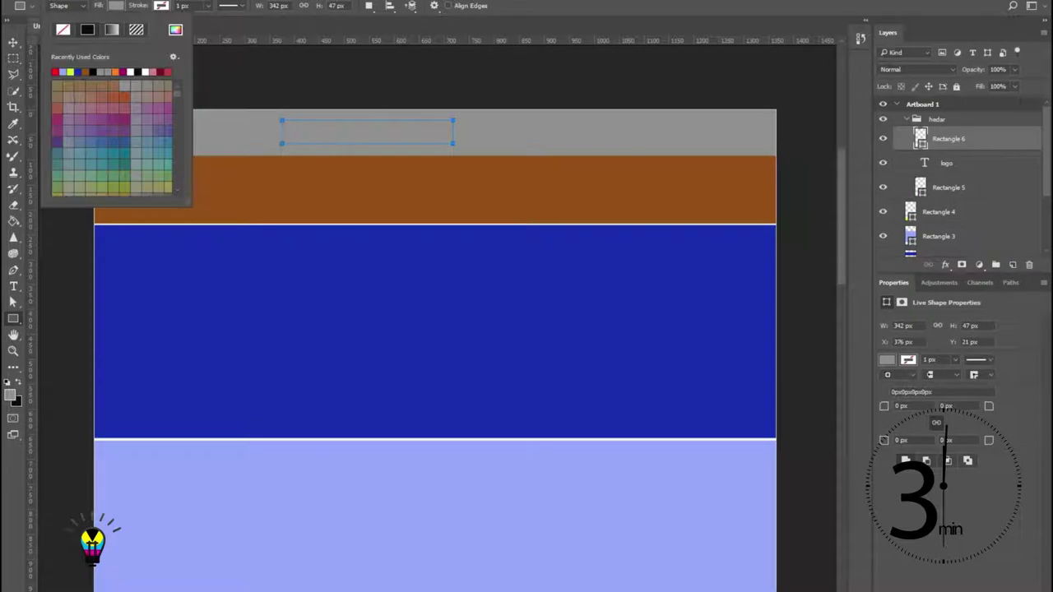
click(125, 97)
key(Return)
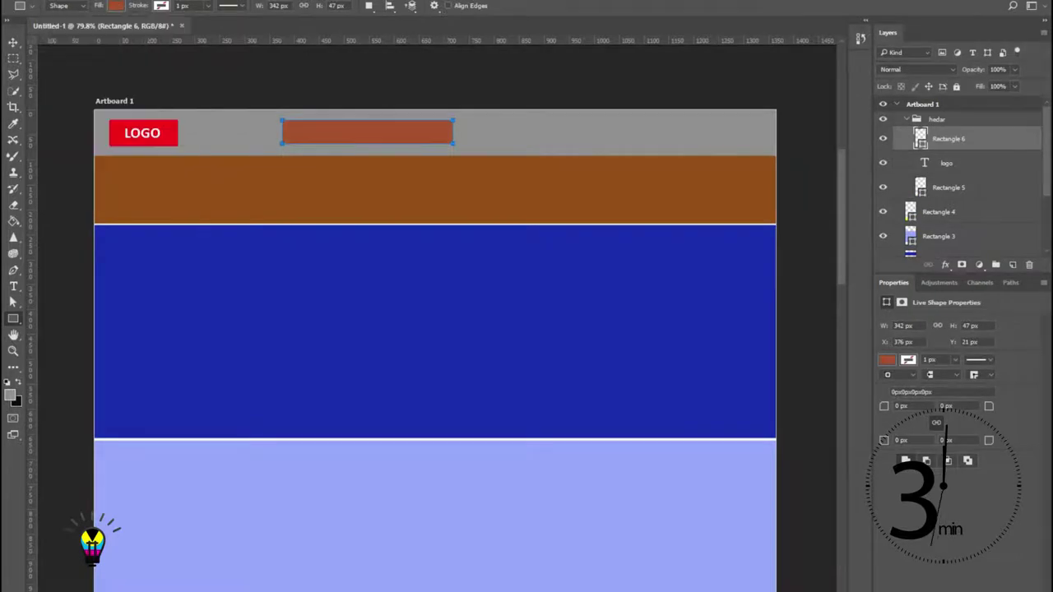
text(seerch)
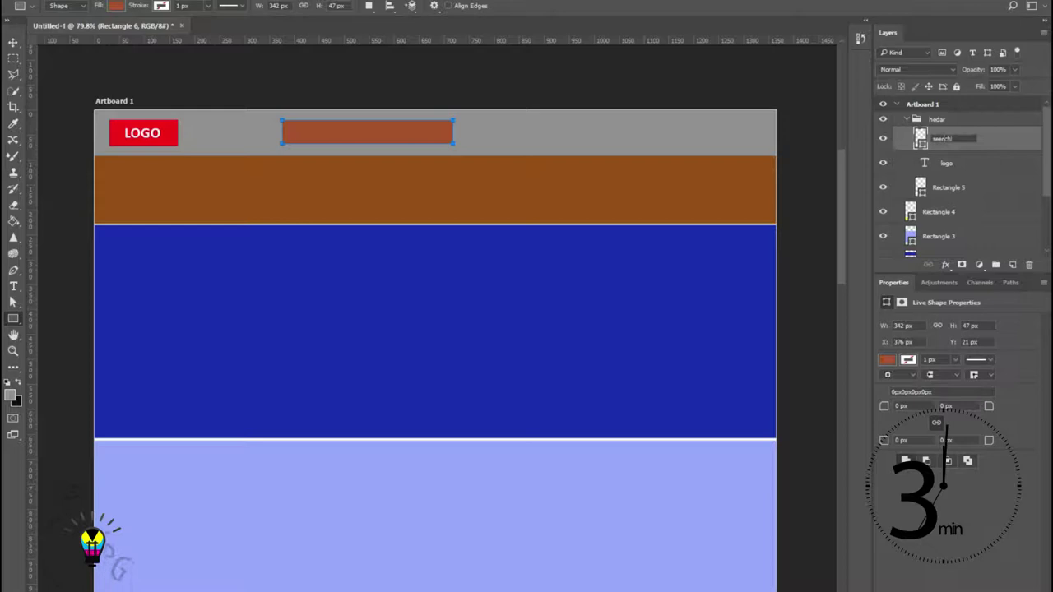
key(Return)
Step: Add the white text "SERCH BOX" and position it centred on the rust red rectangle
key(t)
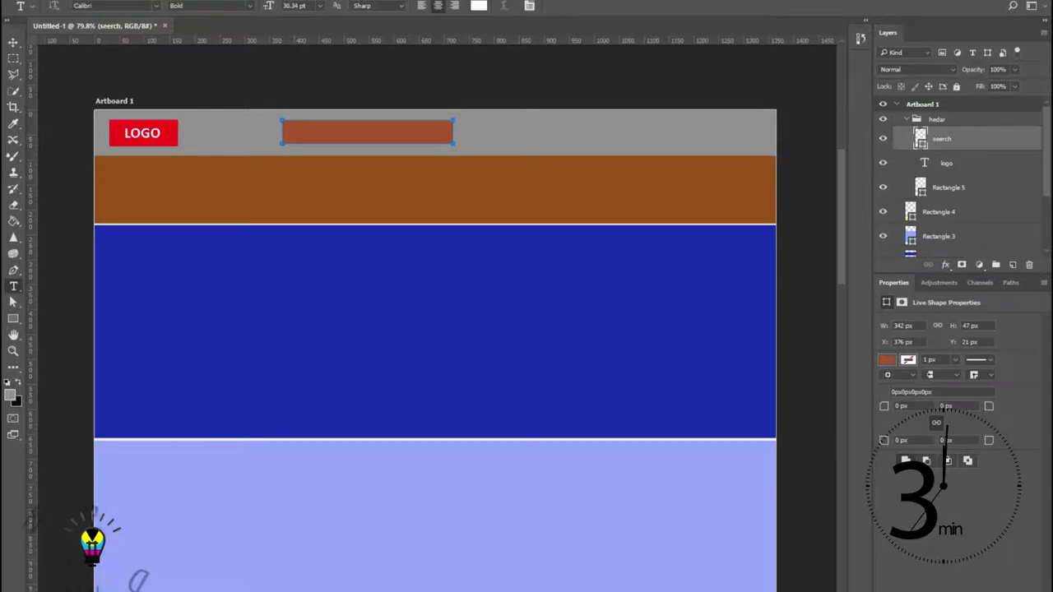
click(313, 170)
text(SE)
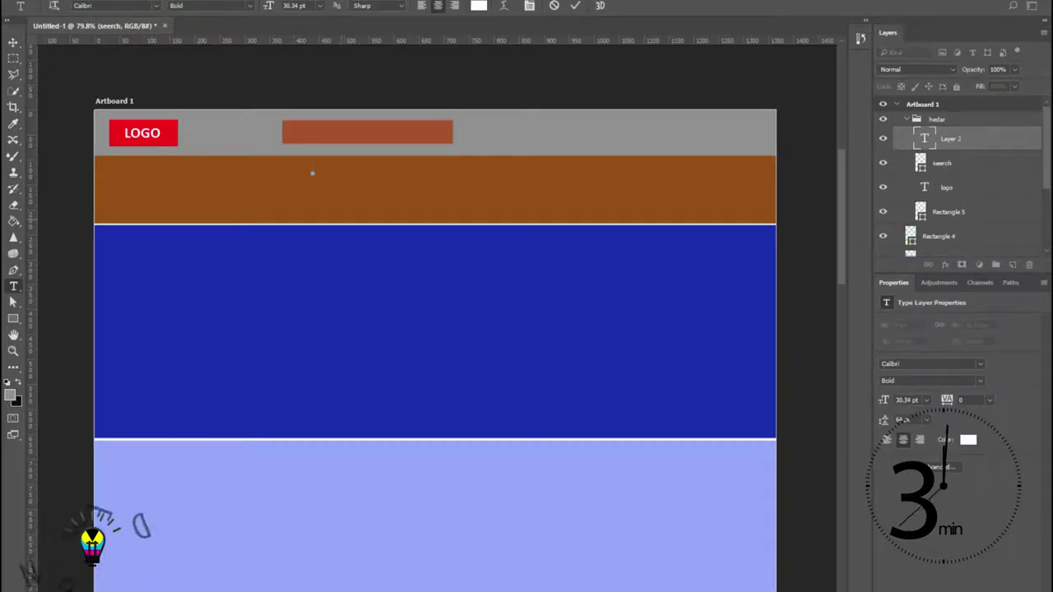
text(RCH BOX)
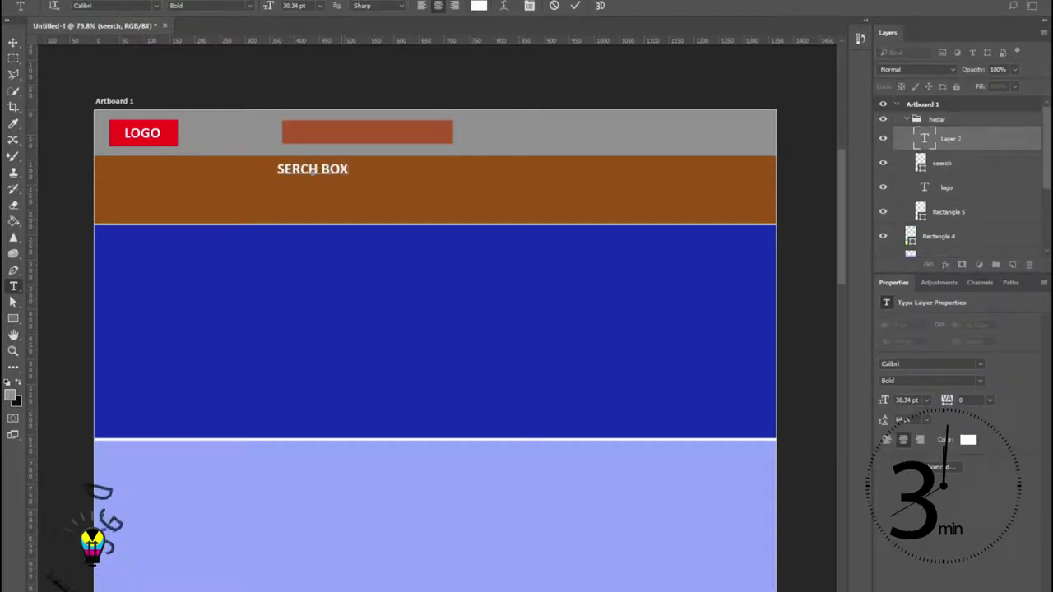
drag(313, 170, 365, 132)
key(Escape)
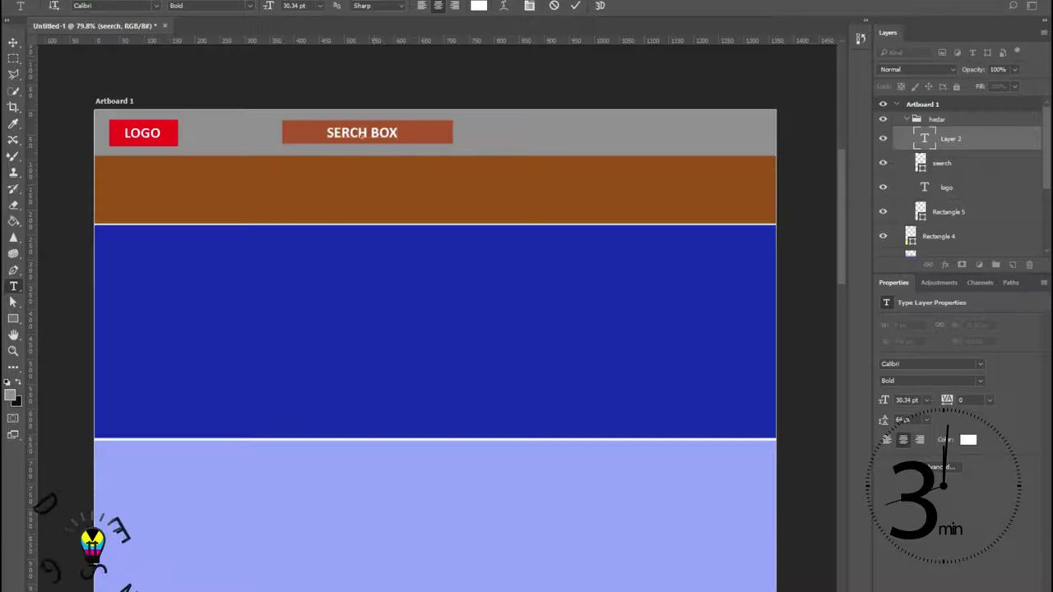
Step: Draw a small rectangle about 41 by 36 px towards the grey bar's right end and fill it magenta
key(u)
drag(629, 123, 651, 141)
click(116, 6)
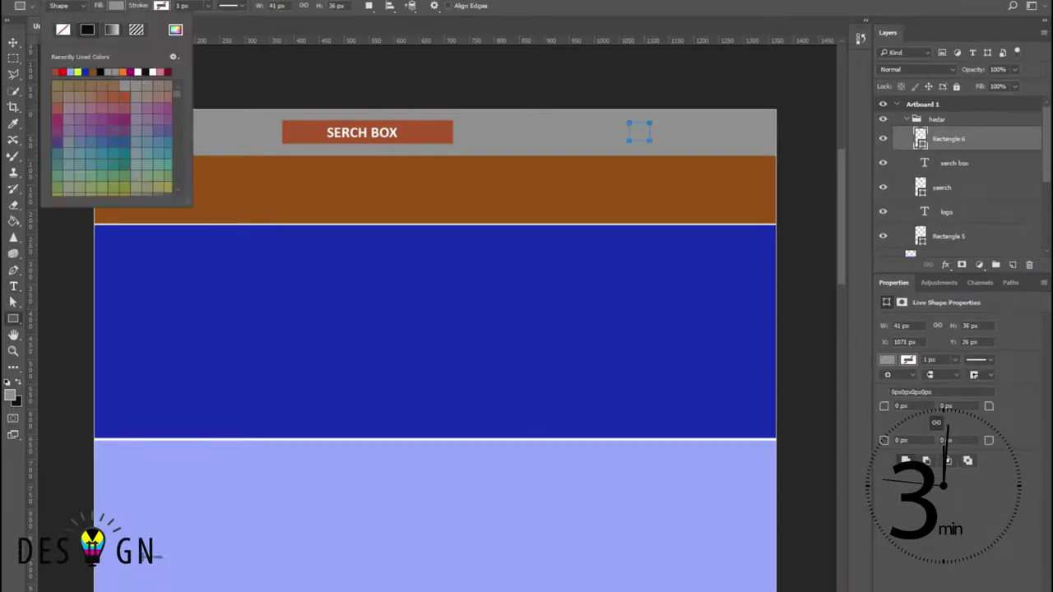
click(130, 72)
click(637, 111)
Step: Duplicate the magenta rectangle to the right to make an evenly spaced row of five
key(v)
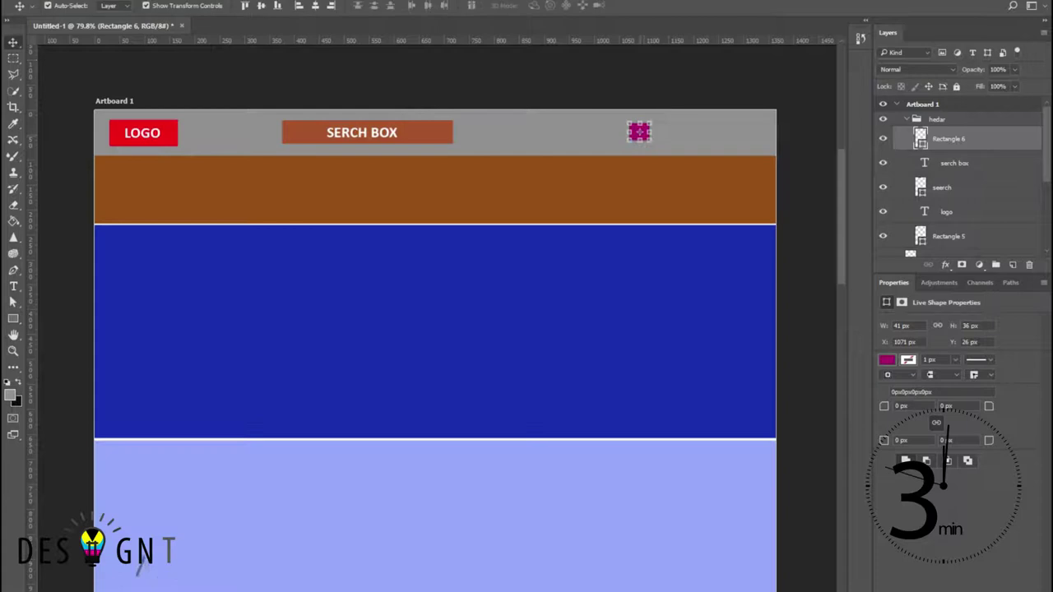
scroll(639, 152, up, 1)
scroll(639, 152, up, 5)
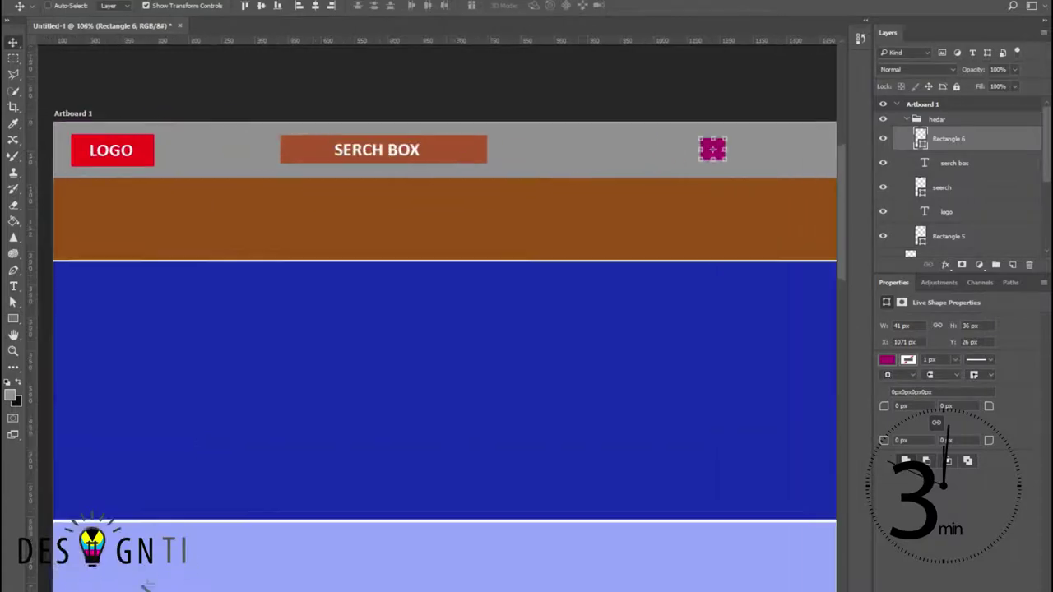
drag(516, 144, 608, 144)
drag(608, 144, 700, 144)
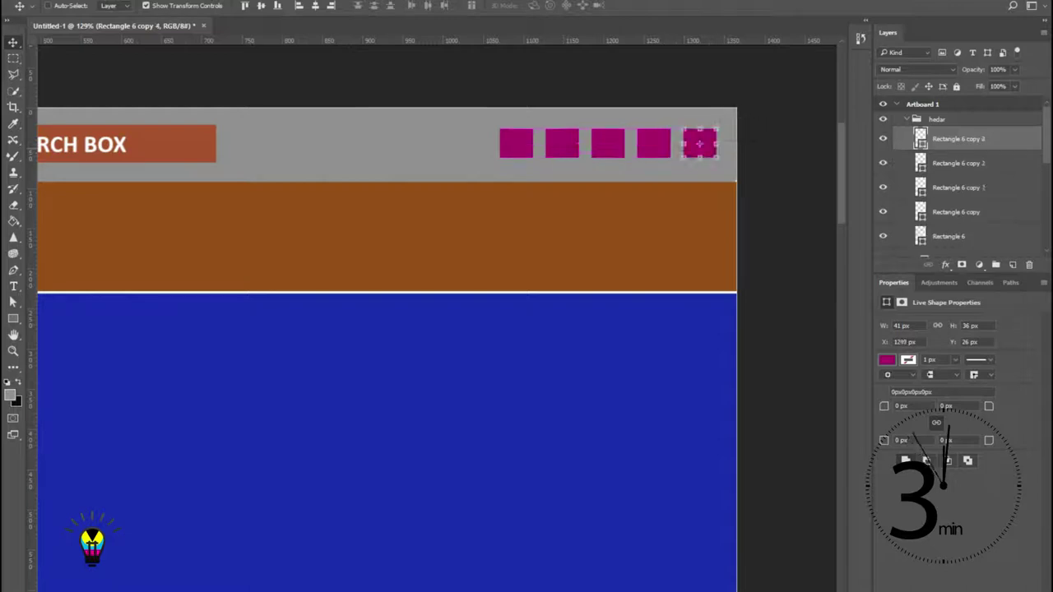
Step: Group the five magenta rectangles and name the group "socyal medias"
key(ctrl+alt+a)
key(ctrl+g)
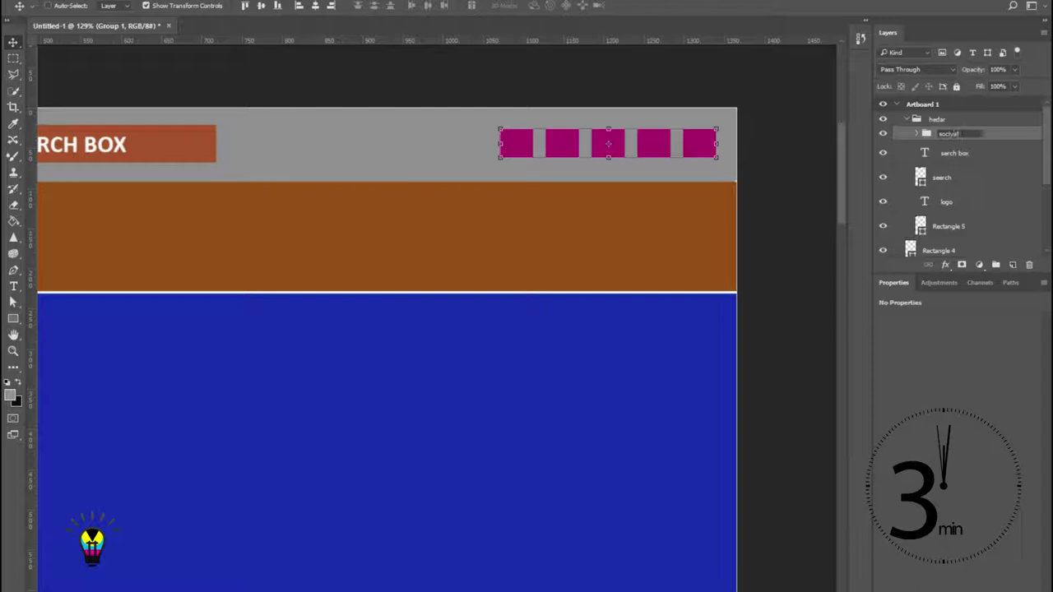
text(ias)
key(Return)
Step: Collapse the hedar group and toggle its visibility to check which elements it holds
click(906, 119)
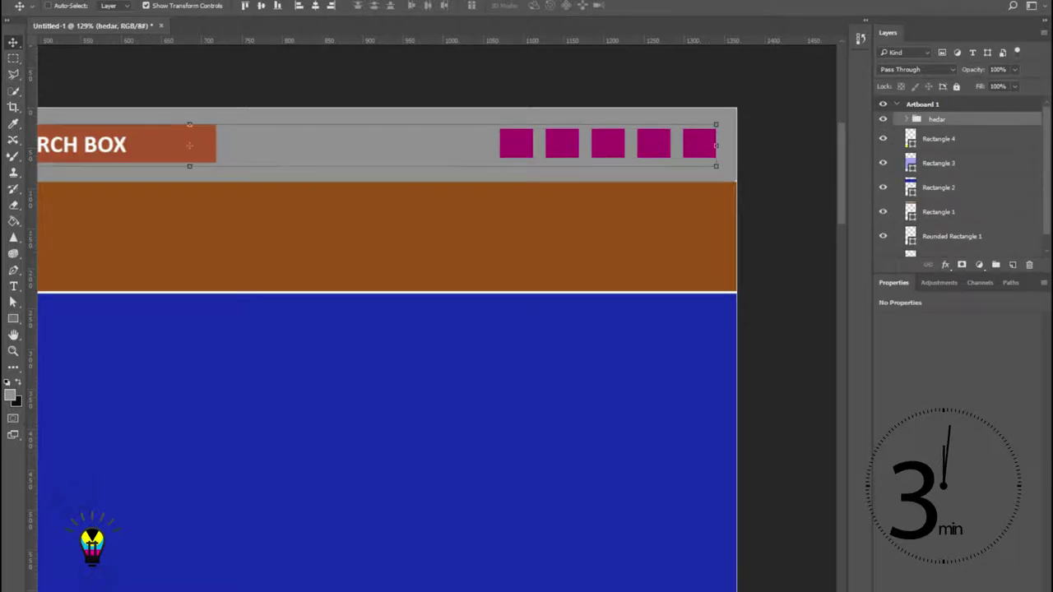
click(882, 120)
click(882, 120)
scroll(452, 208, down, 1)
key(z)
alt+click(453, 208)
alt+click(453, 208)
drag(333, 223, 488, 228)
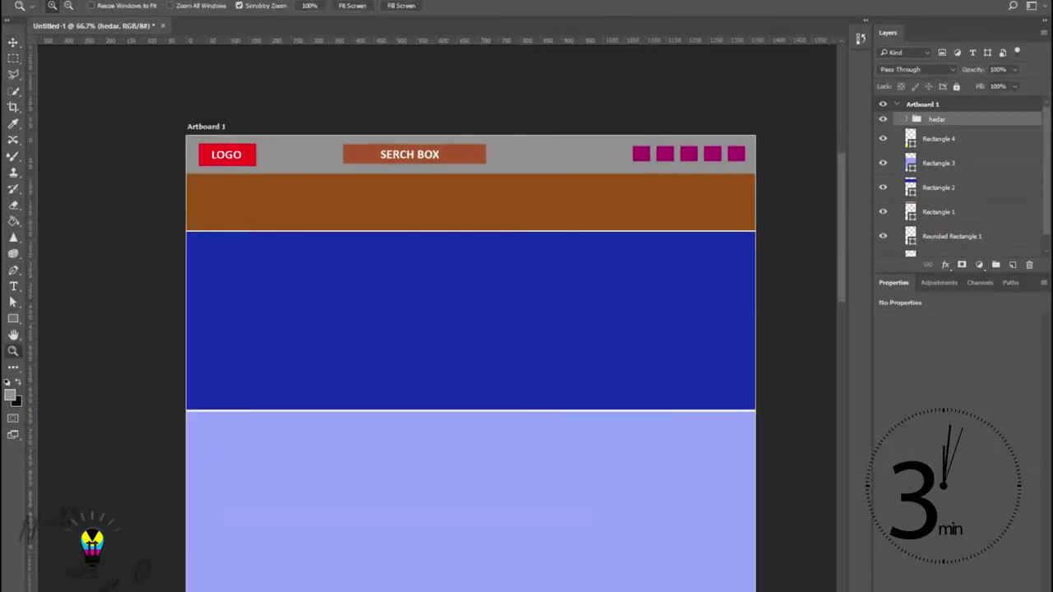
Step: Try to move the grey bar's Rounded Rectangle 1 layer into the hedar group
scroll(952, 220, down, 1)
click(951, 220)
click(882, 221)
click(882, 220)
mouse_move(952, 220)
mouse_down()
mouse_move(946, 106)
mouse_move(960, 233)
mouse_up()
click(907, 119)
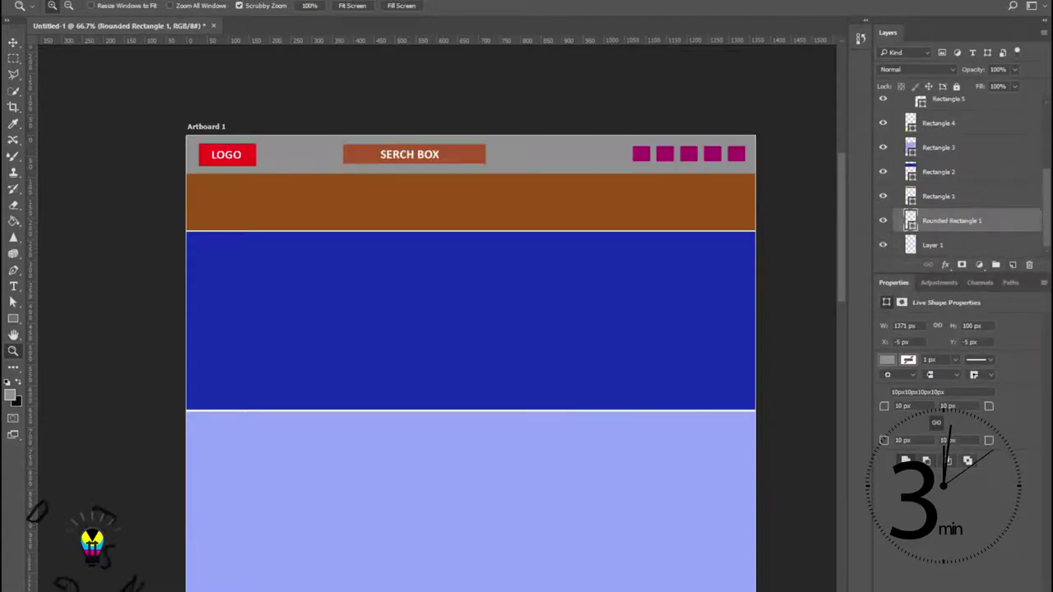
scroll(961, 222, up, 4)
click(906, 119)
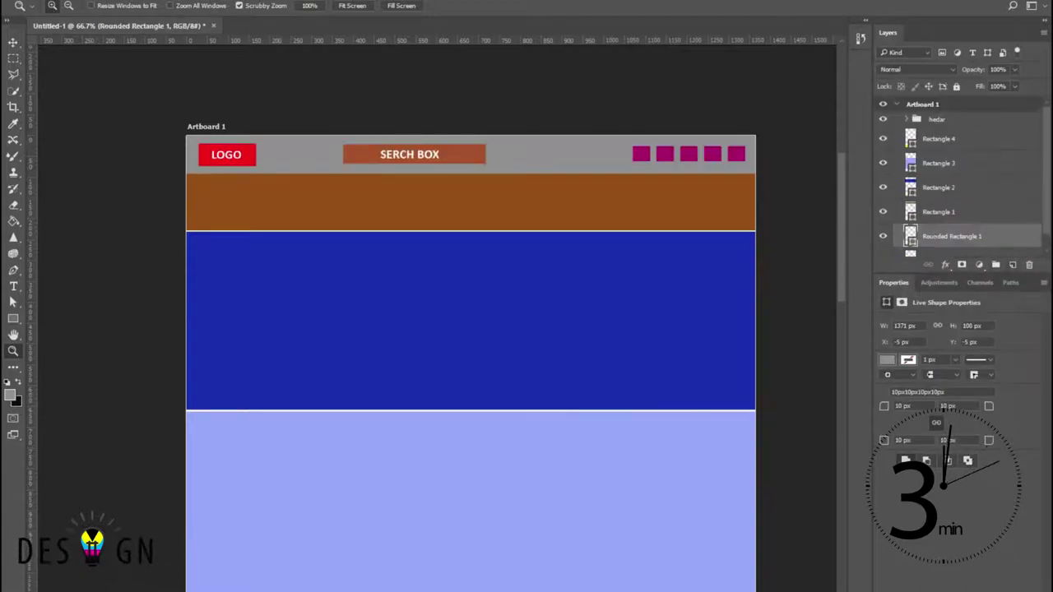
Step: Toggle the visibility of the hedar group and of the grey bar's layer to compare what each one shows
click(884, 119)
click(884, 120)
click(884, 119)
click(883, 119)
click(883, 236)
click(883, 236)
Step: Move the grey bar's Rounded Rectangle 1 layer into the hedar group, between the logo text and Rectangle 5
mouse_move(954, 236)
mouse_down()
mouse_move(946, 120)
mouse_move(961, 236)
mouse_up()
click(907, 119)
scroll(961, 222, down, 3)
click(884, 179)
click(884, 180)
scroll(922, 179, up, 3)
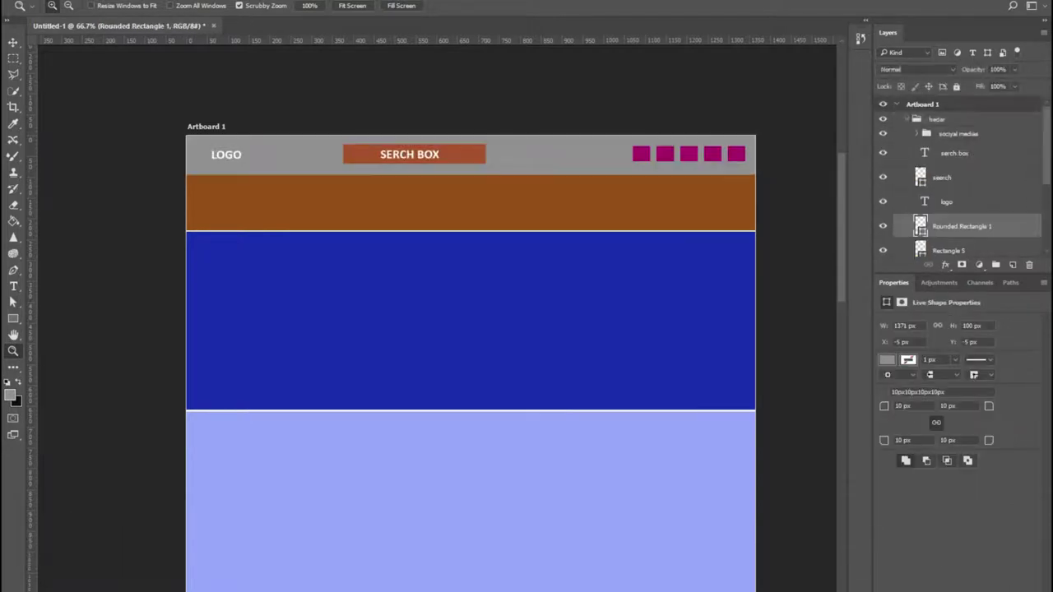
Step: Collapse the hedar group and toggle its visibility to check that the grey bar belongs to it
click(937, 120)
click(906, 119)
click(884, 119)
click(883, 119)
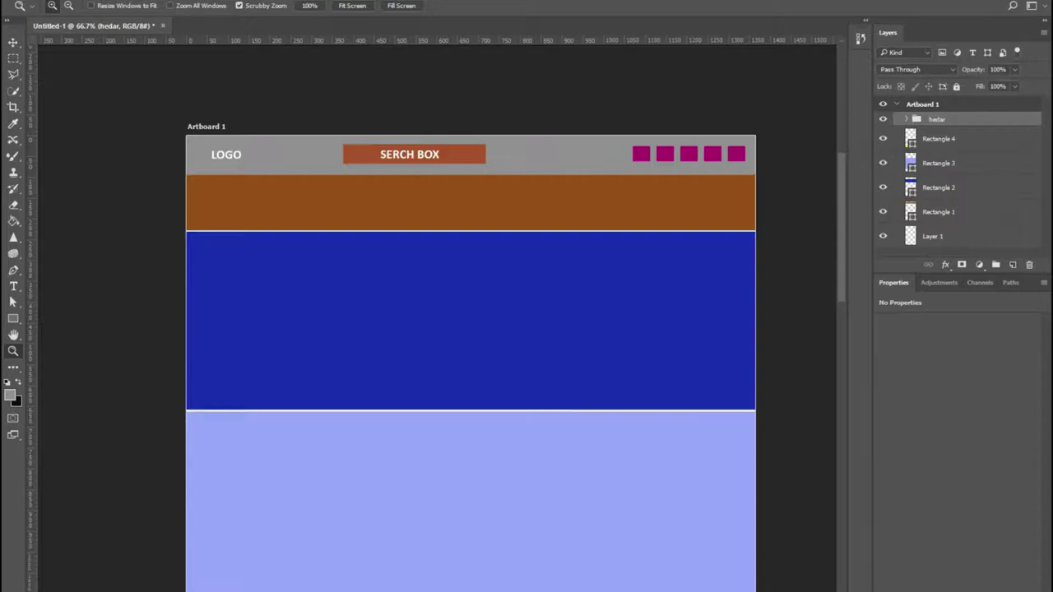
Step: Expand the hedar group and toggle the visibility of the Rounded Rectangle 1 and seerch layers to identify what each one shows
click(907, 120)
scroll(930, 156, down, 4)
scroll(930, 156, up, 1)
click(961, 145)
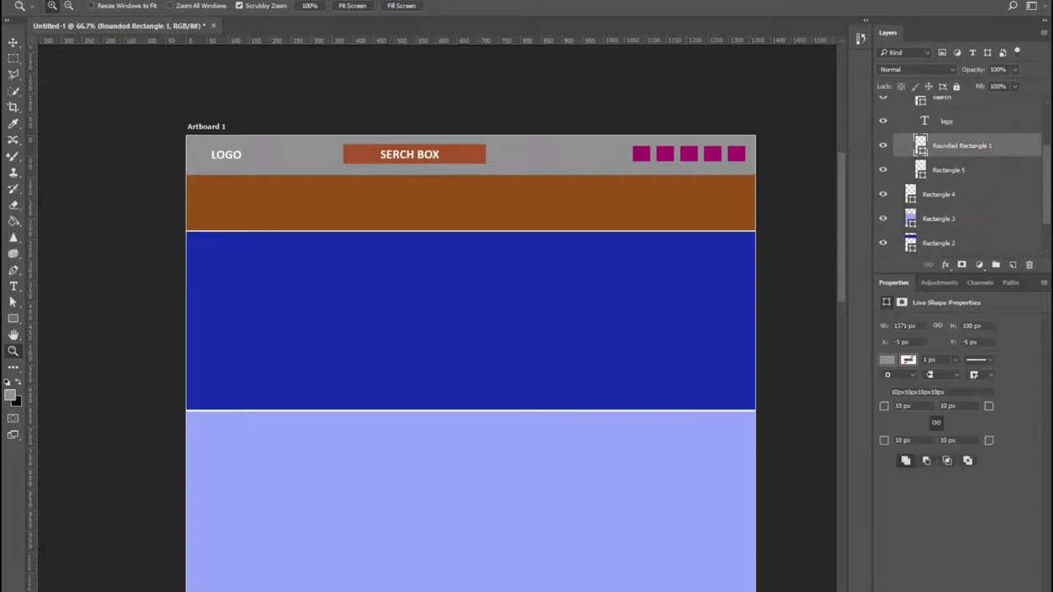
click(883, 146)
click(883, 146)
scroll(930, 145, up, 3)
click(942, 144)
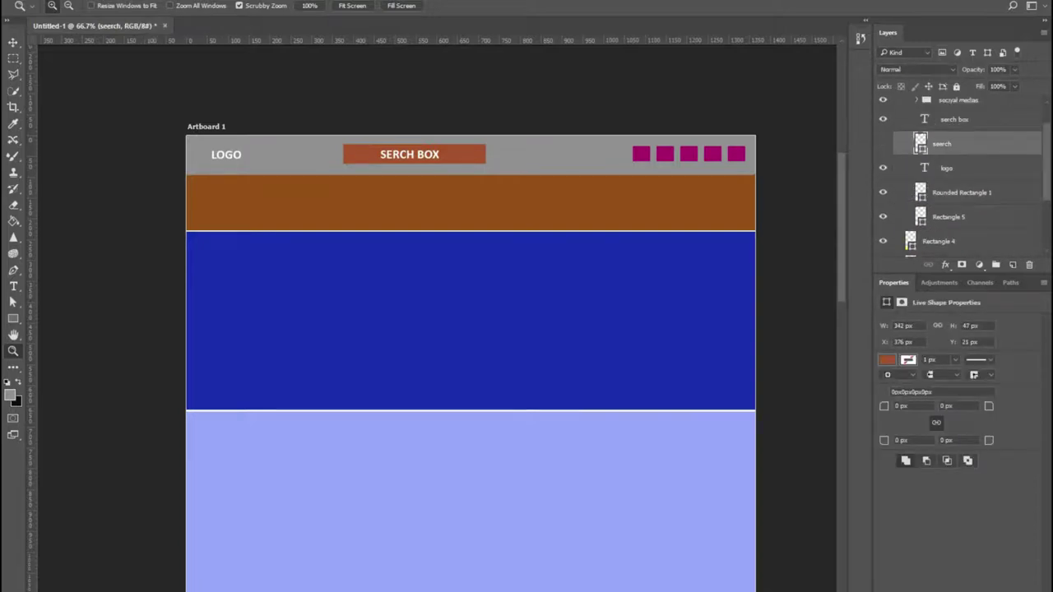
click(883, 144)
click(883, 144)
scroll(913, 144, up, 1)
Step: Move the red logo background layer, Rectangle 5, above the grey Rounded Rectangle 1 layer inside the hedar group
click(946, 135)
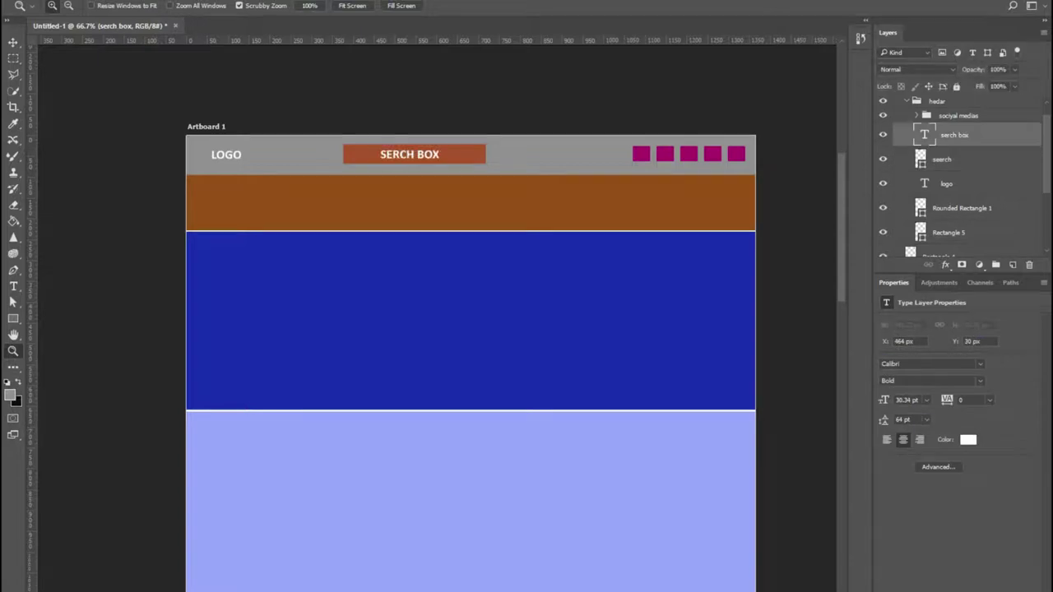
click(948, 233)
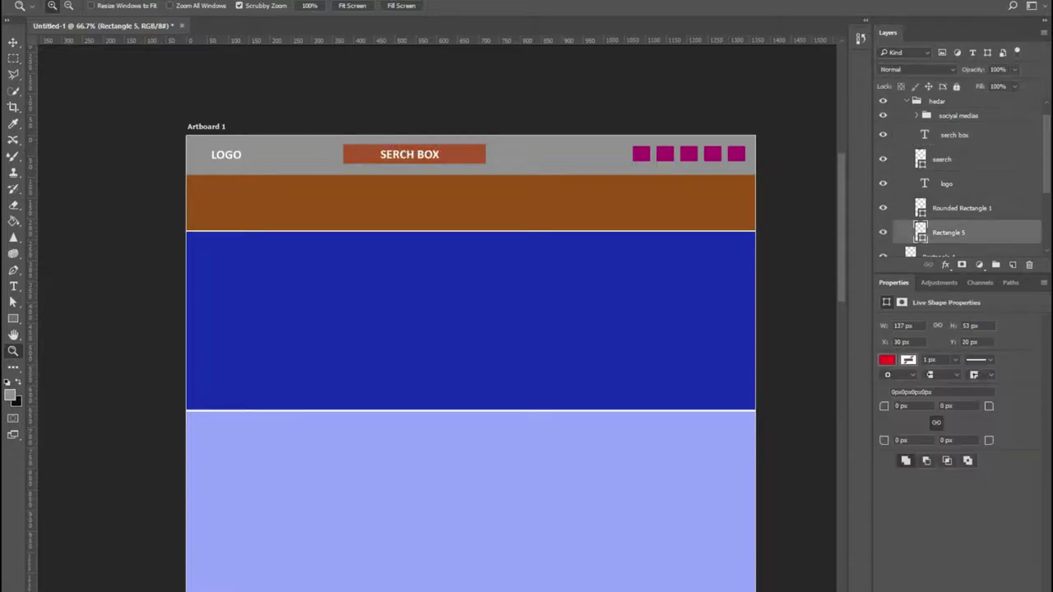
drag(948, 232, 949, 197)
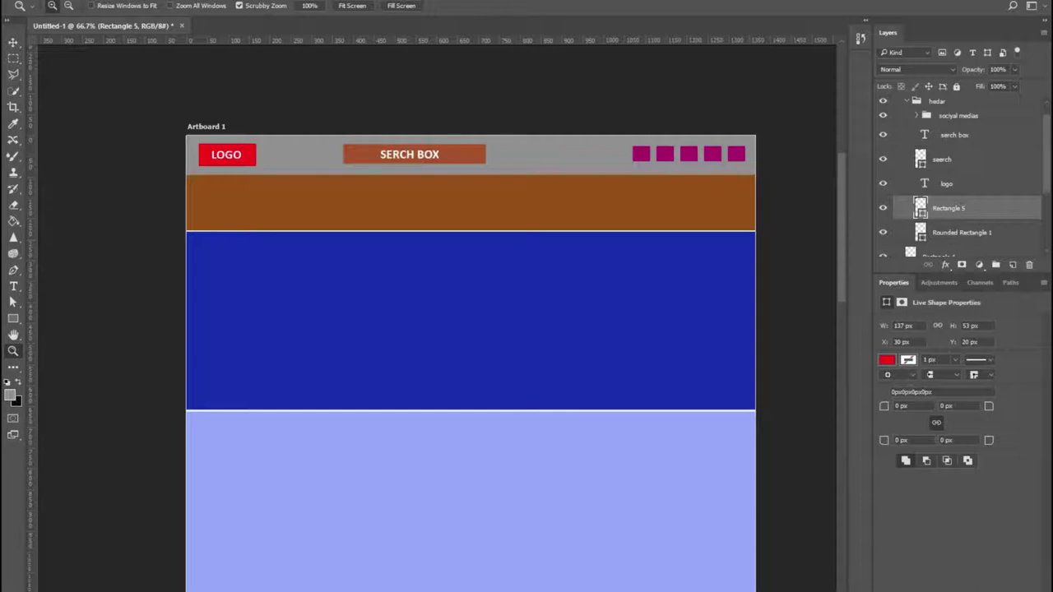
Step: Shift the brown seerch rectangle right along the header to X 459 px
click(950, 159)
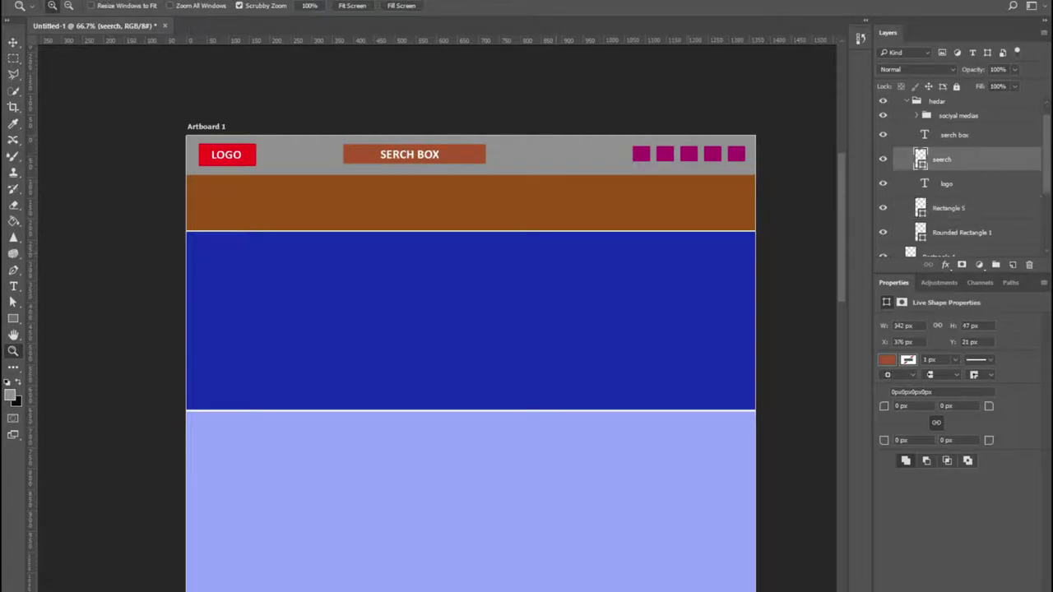
key(ctrl+shift+Right)
key(ctrl+shift+Right)
key(ctrl+shift+Right)
key(ctrl+shift+Right)
key(ctrl+shift+Right)
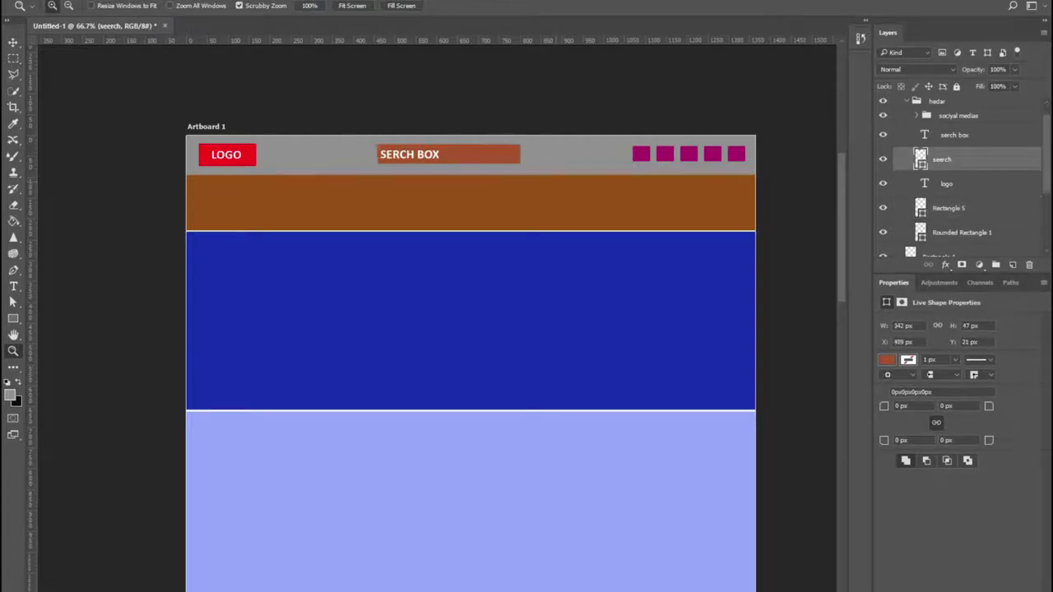
Step: Move the SERCH BOX text right and slightly up onto its brown rectangle, to X 547 px, Y 28 px
key(alt+bracketright)
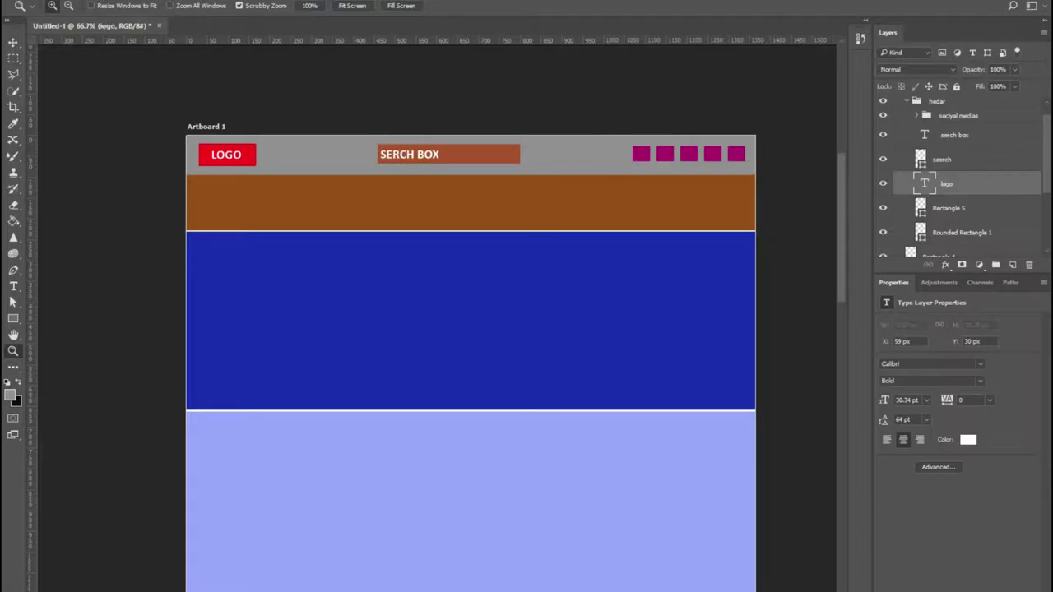
key(shift+Right)
key(shift+Right)
key(shift+Right)
key(shift+Right)
key(ctrl+shift+Right)
key(ctrl+shift+Right)
key(ctrl+Right)
key(ctrl+Right)
key(ctrl+Right)
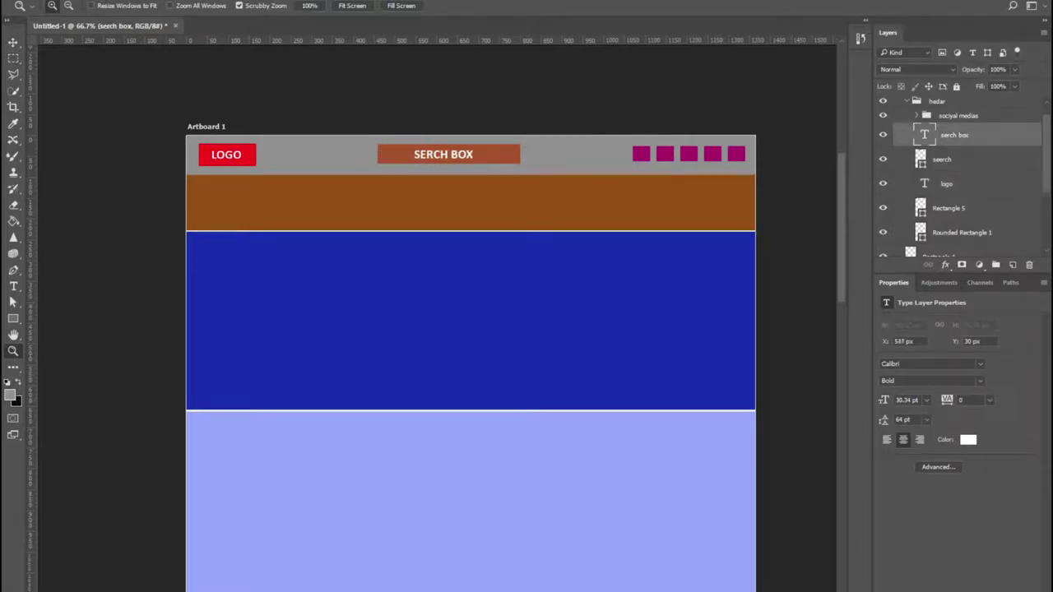
key(ctrl+Up)
key(ctrl+Up)
Step: Measure the gap between the logo and the search box with a rectangular marquee and compare it with the gap on the other side
key(m)
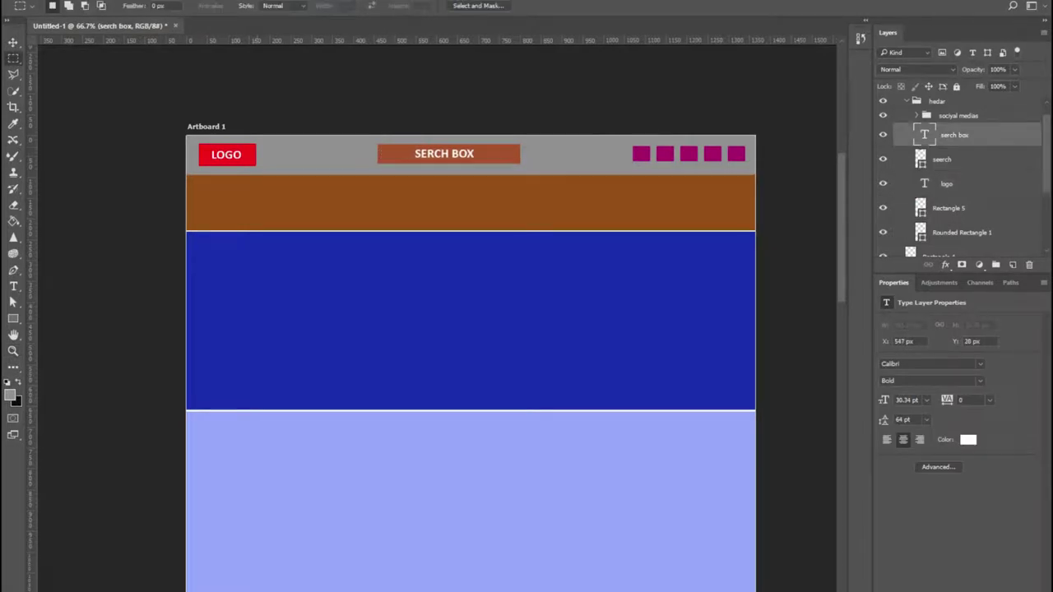
drag(255, 147, 375, 172)
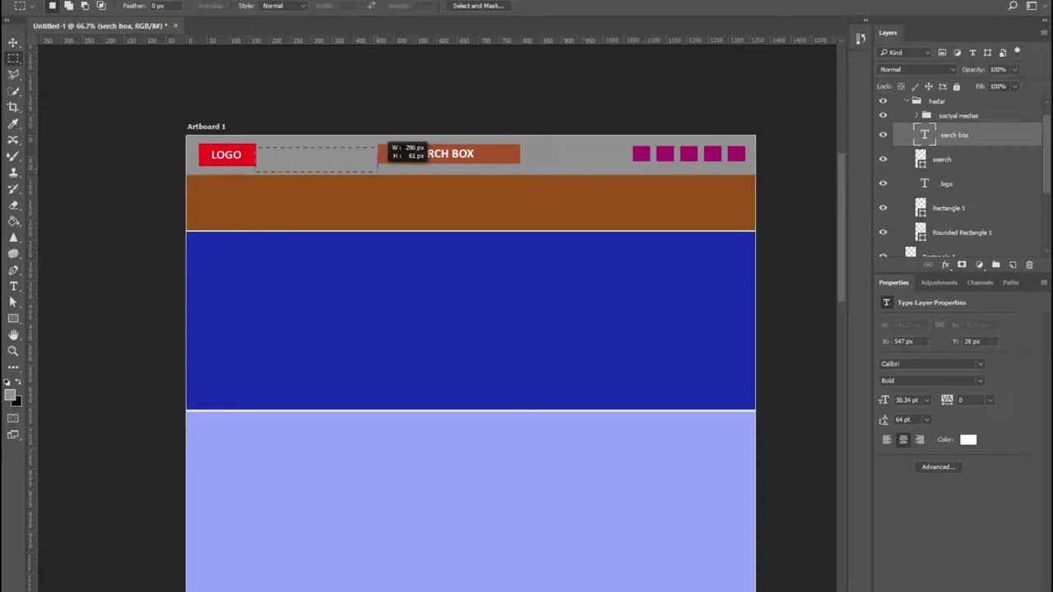
drag(316, 155, 579, 153)
Step: Select the brown seerch rectangle and align it to the horizontal centre of the header at X 512 px
key(v)
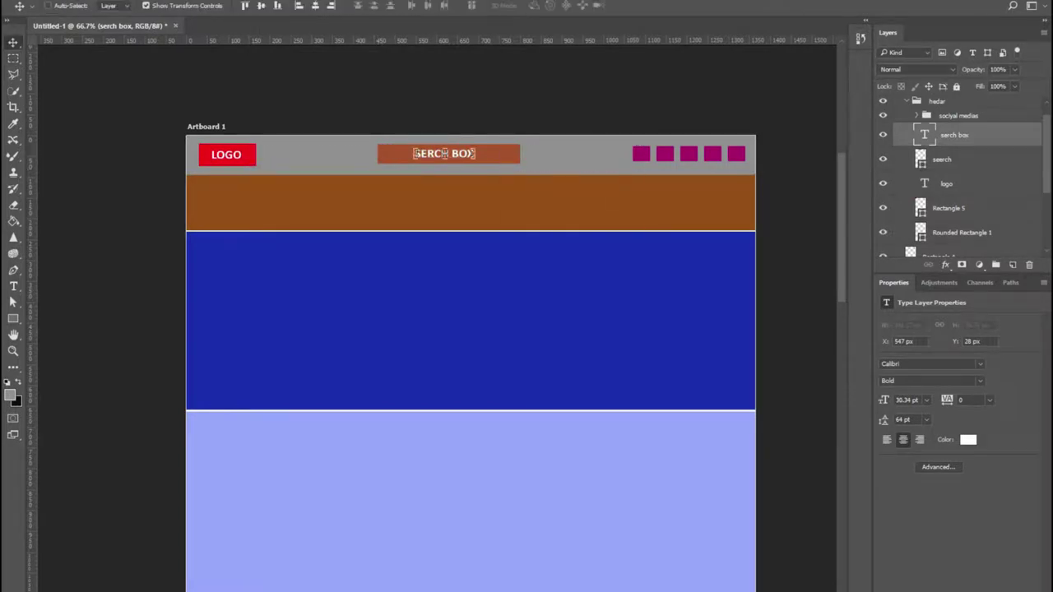
right_click(503, 151)
click(543, 182)
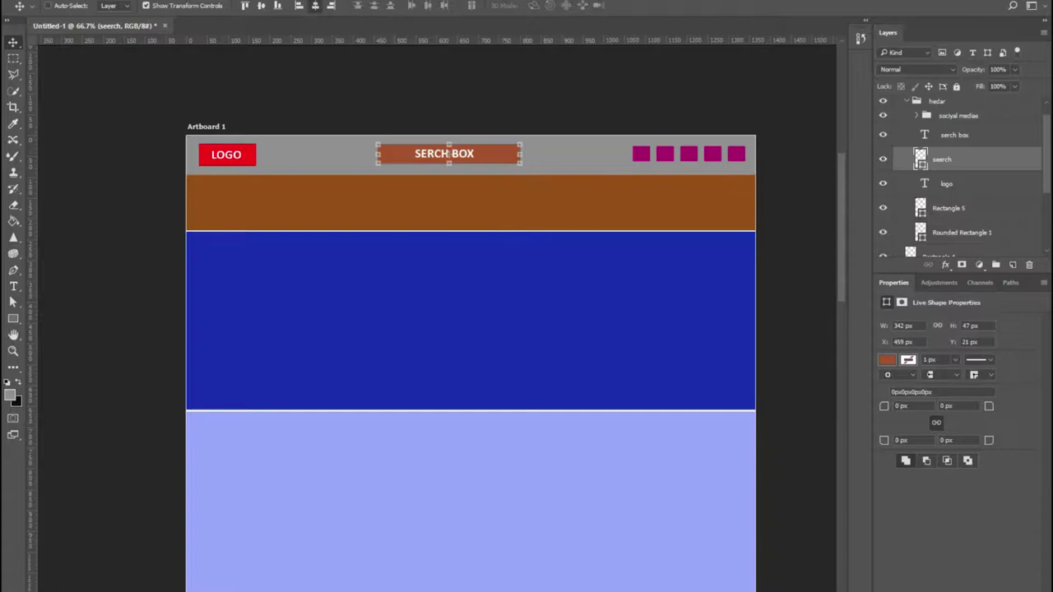
click(315, 6)
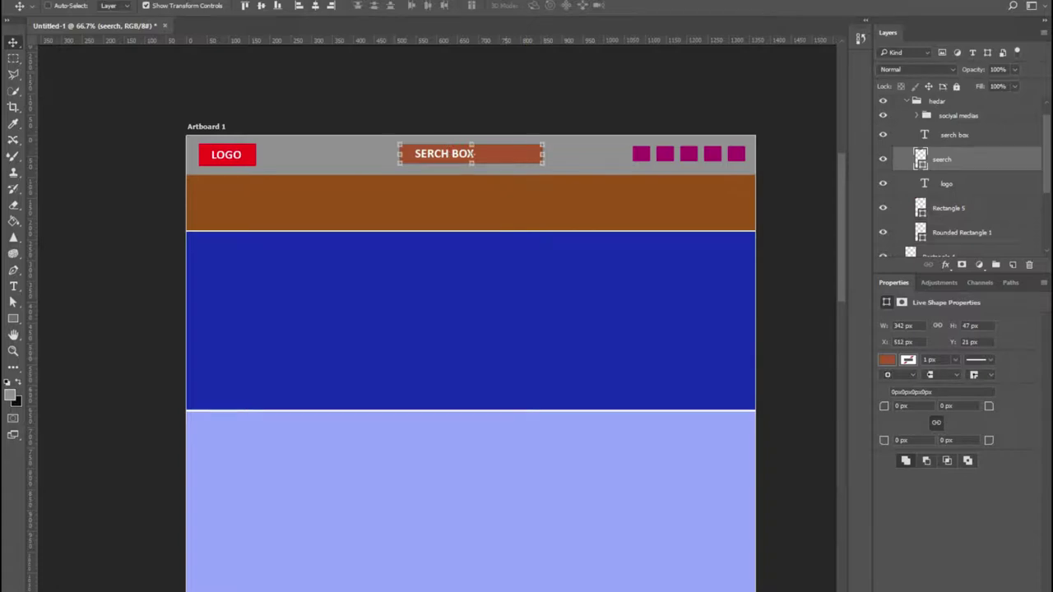
Step: Shift the sociyal medias group left, using a small marquee selection as a guide for its margin from the artboard's edge
key(m)
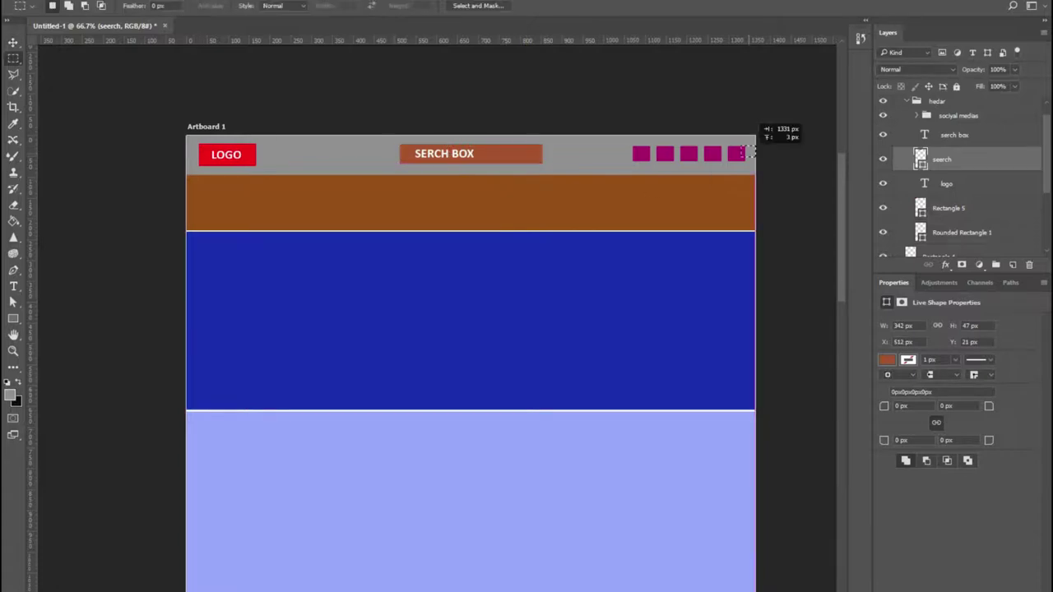
drag(750, 153, 750, 152)
click(958, 116)
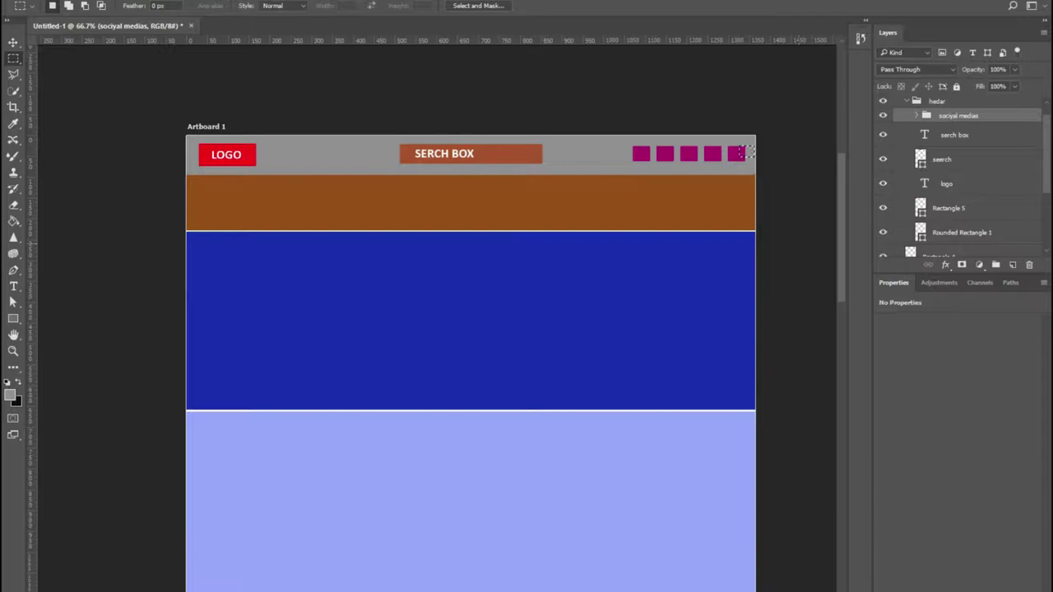
key(ctrl+Left)
key(Return)
key(ctrl+d)
key(ctrl+Left)
key(ctrl+Left)
key(ctrl+Left)
key(ctrl+Left)
key(ctrl+Left)
key(ctrl+Left)
key(ctrl+Left)
key(ctrl+Left)
key(ctrl+Left)
key(ctrl+Left)
key(ctrl+Left)
key(ctrl+Left)
key(ctrl+Left)
key(ctrl+Left)
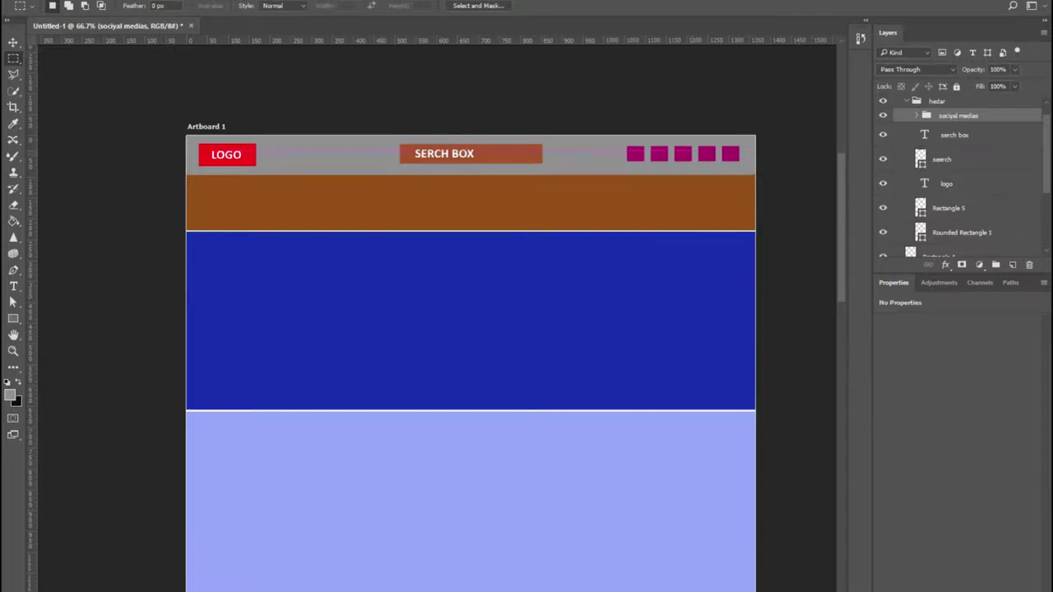
Step: Compare the spacing around the search box with a marquee, widen the seerch rectangle to 387 px and move it to X 490 px
mouse_move(544, 146)
mouse_down()
mouse_move(625, 163)
mouse_move(329, 156)
mouse_up()
key(ctrl+d)
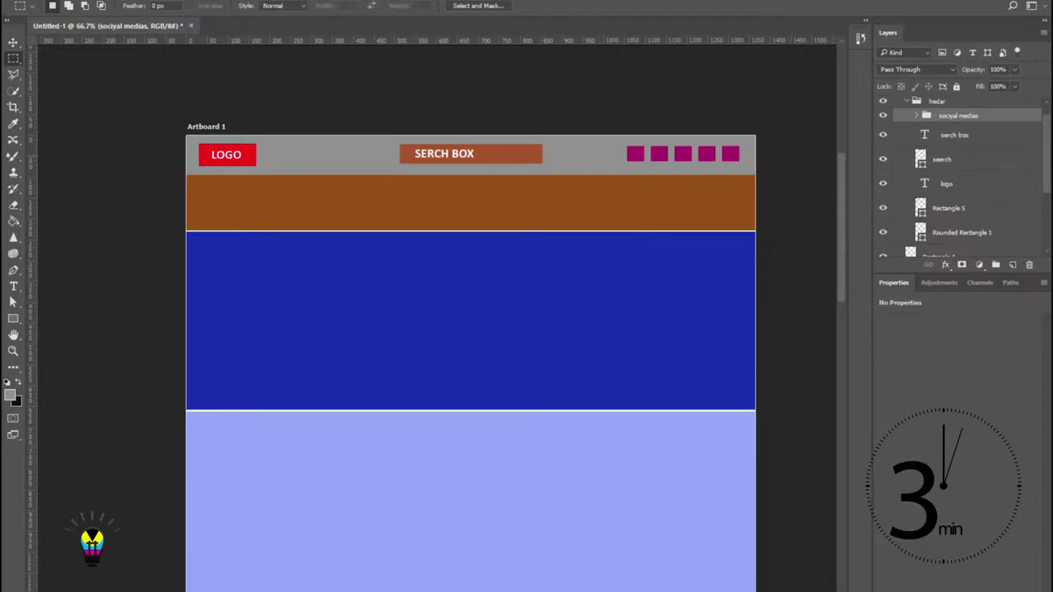
key(v)
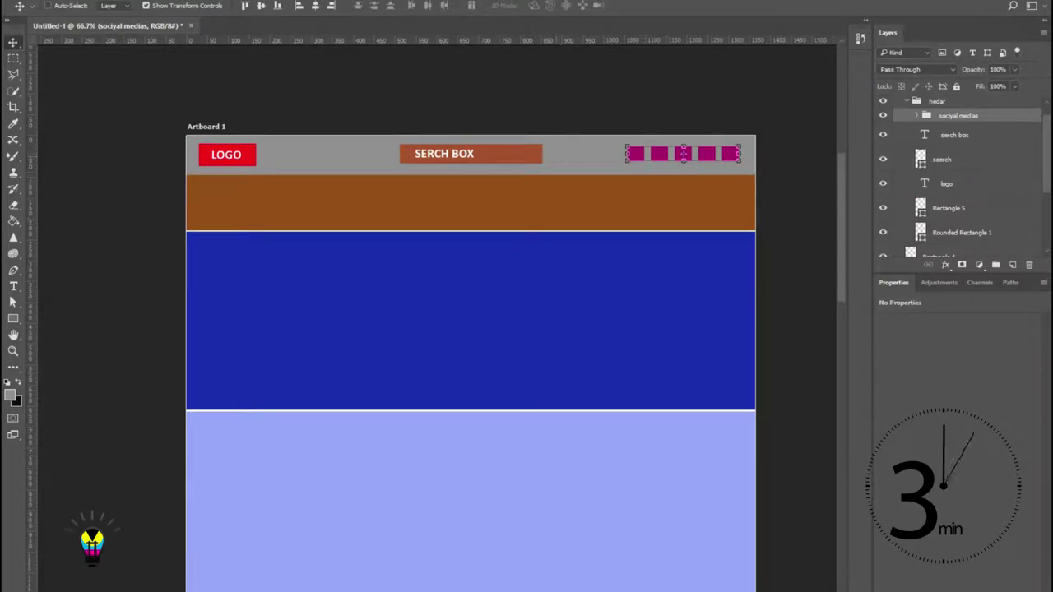
right_click(495, 153)
click(526, 187)
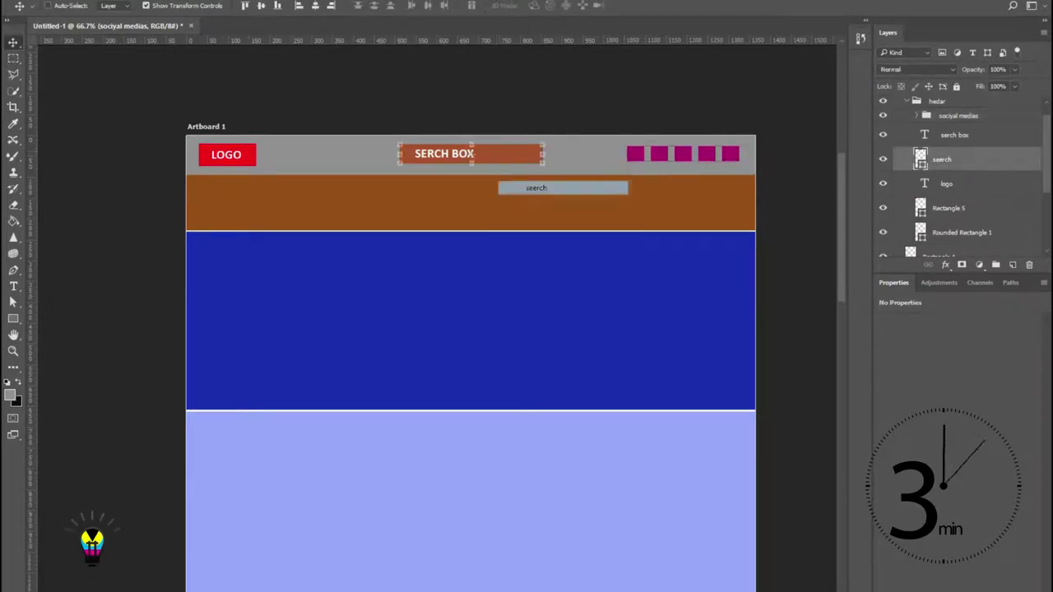
drag(399, 154, 380, 153)
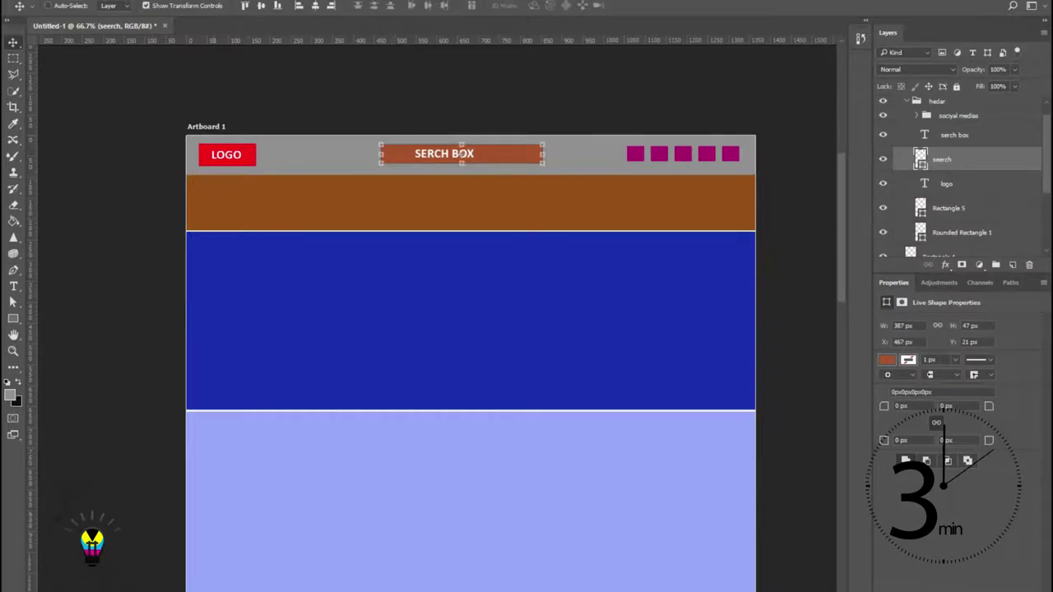
drag(494, 154, 503, 154)
Step: Compare the gaps on both sides of the widened search box with a rectangular marquee and clear the selection
key(m)
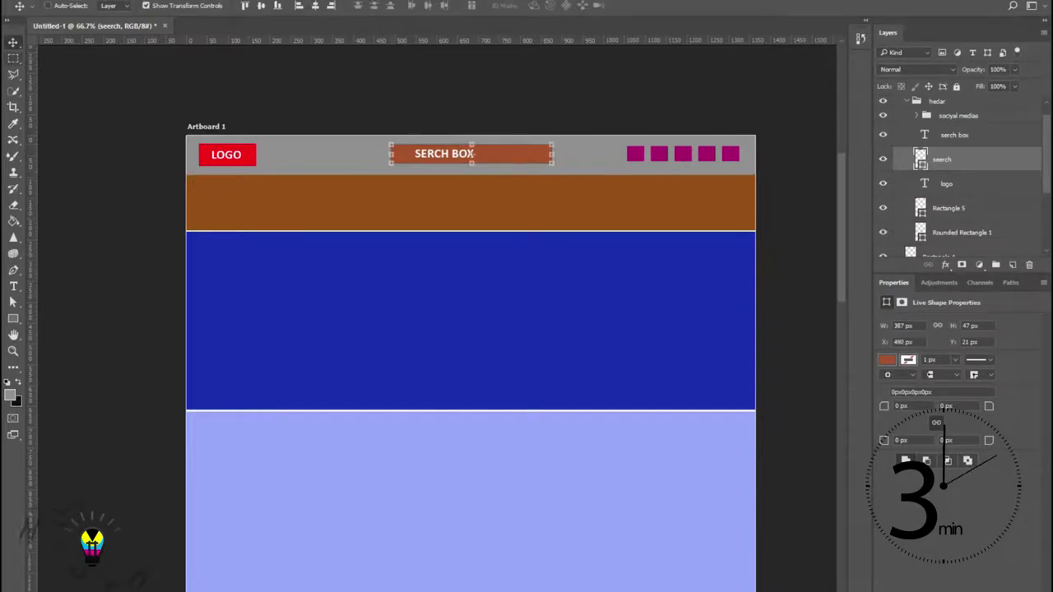
drag(257, 144, 577, 151)
click(569, 146)
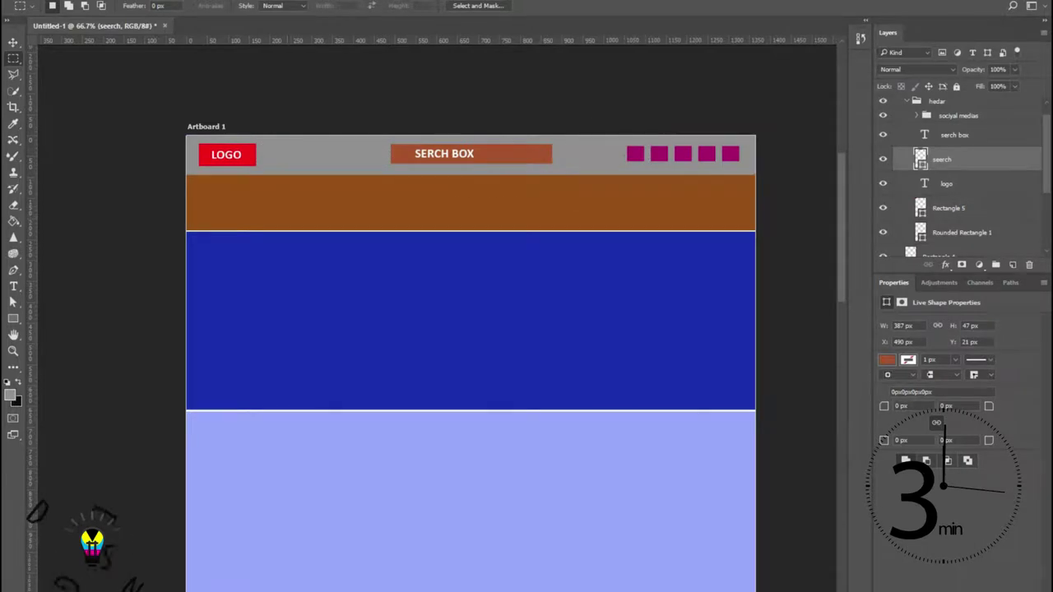
Step: Duplicate the search box rectangle over the social media squares and over the logo, and try to scale the second copy to the logo's width
key(v)
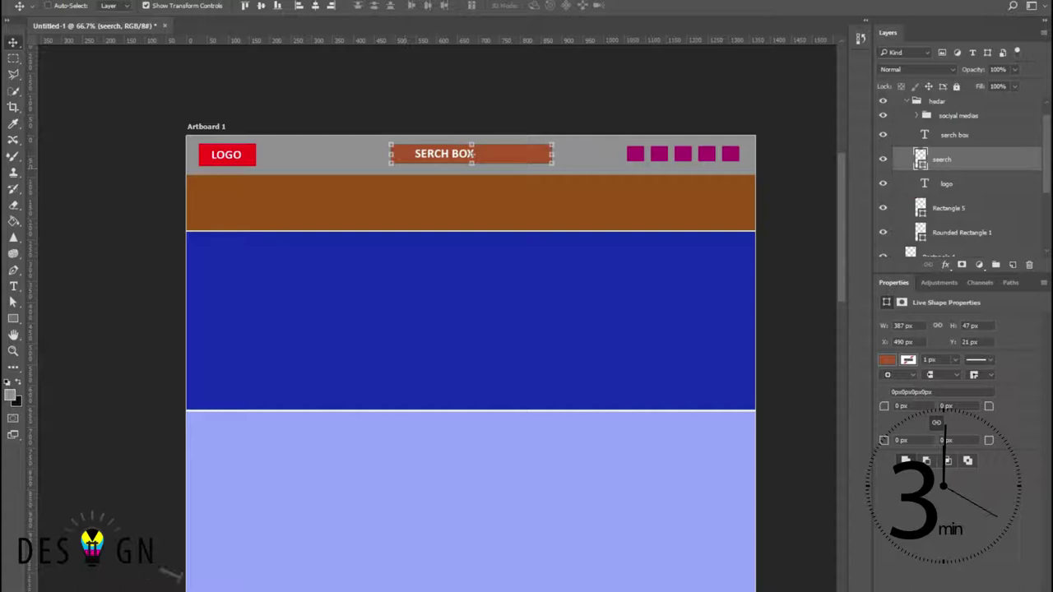
drag(471, 153, 720, 137)
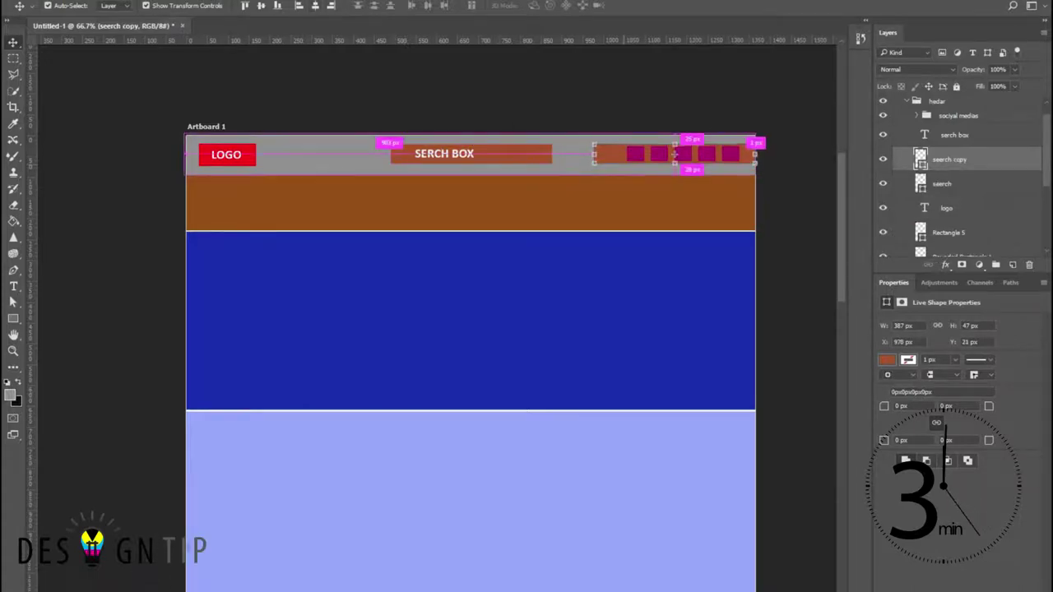
drag(625, 149, 221, 148)
drag(348, 153, 257, 154)
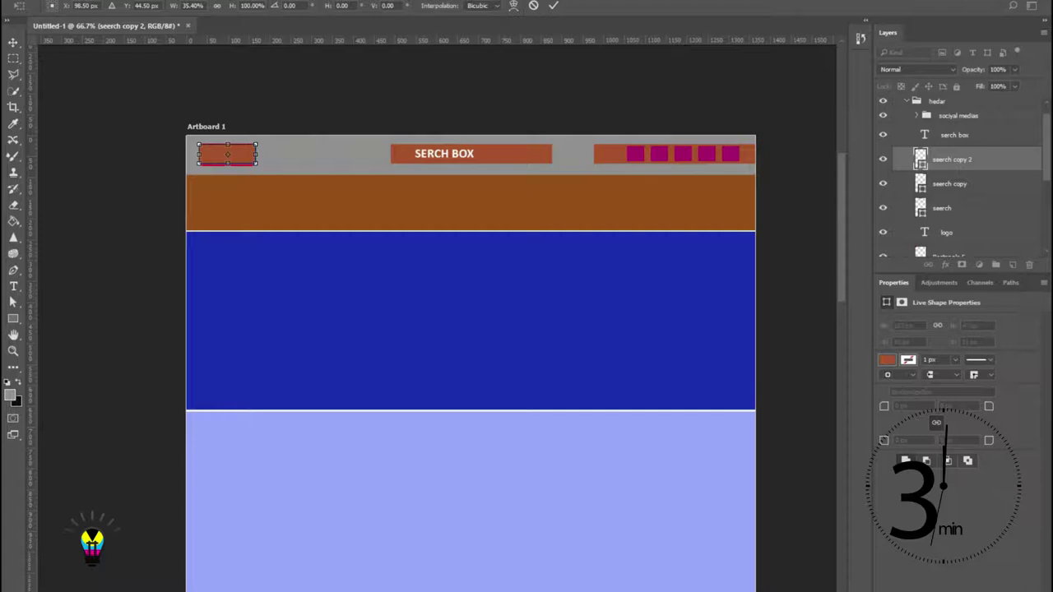
click(534, 6)
Step: Delete the logo, search box and social media elements from the hedar group, keeping only the grey Rounded Rectangle 1
key(Delete)
key(Delete)
key(Delete)
key(Delete)
key(Delete)
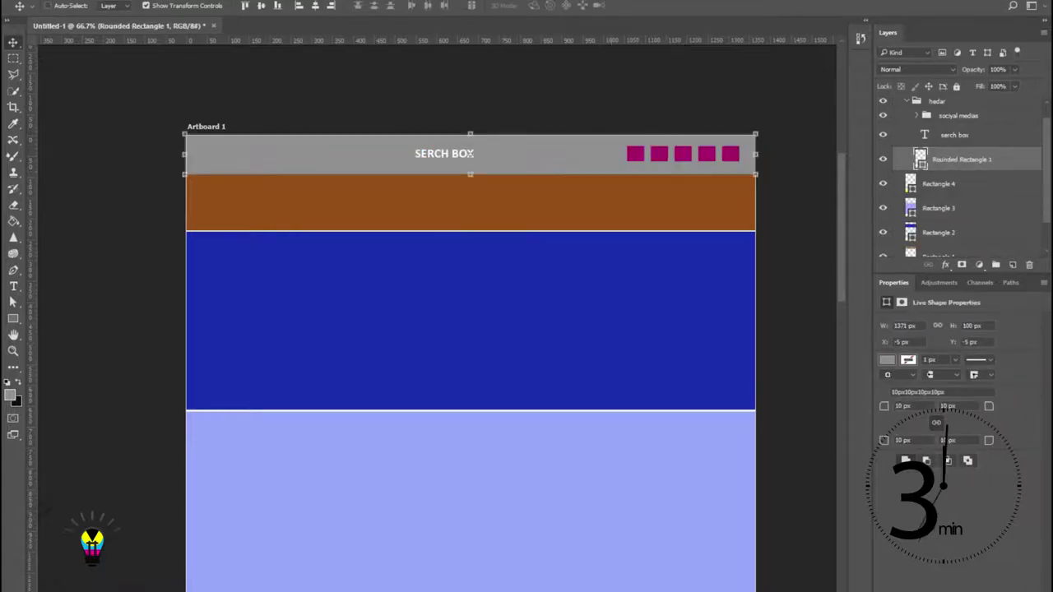
click(683, 154)
key(Delete)
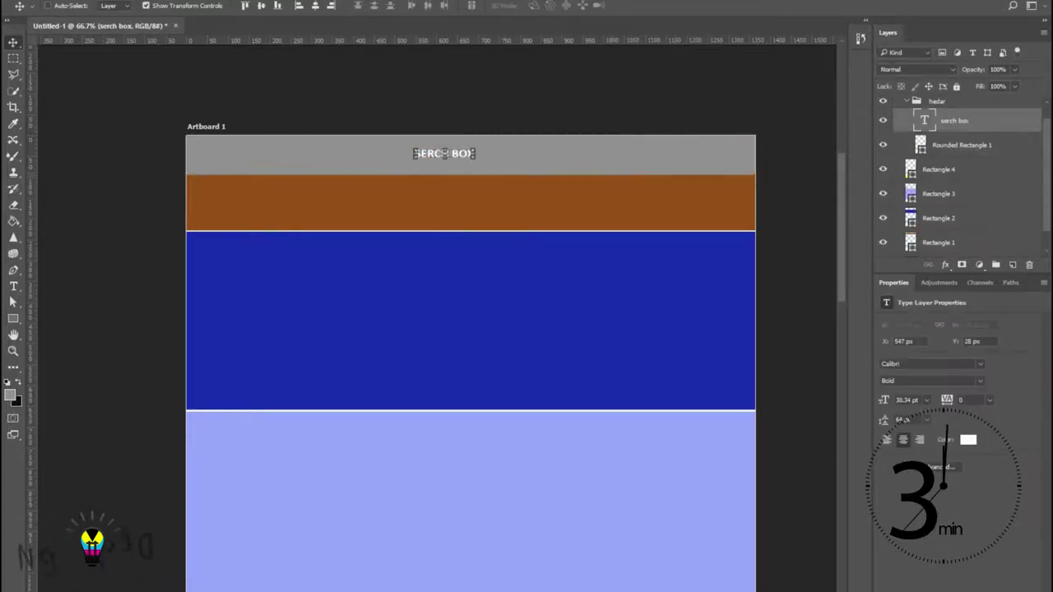
key(Delete)
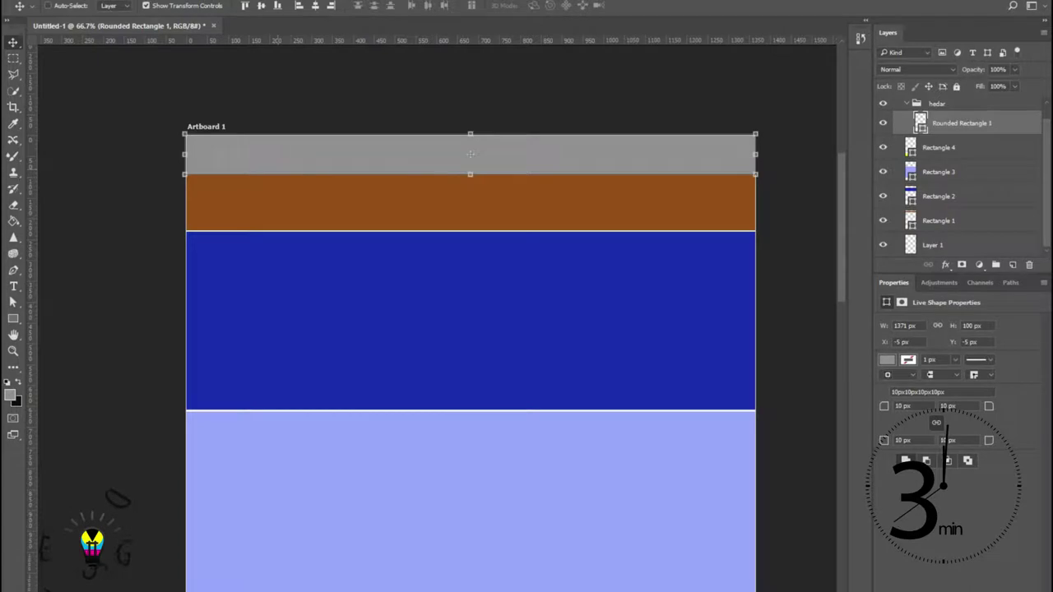
Step: Measure the grey header bar using its outline as a selection, the info read-out and a marquee started at its upper-left corner
ctrl+click(920, 122)
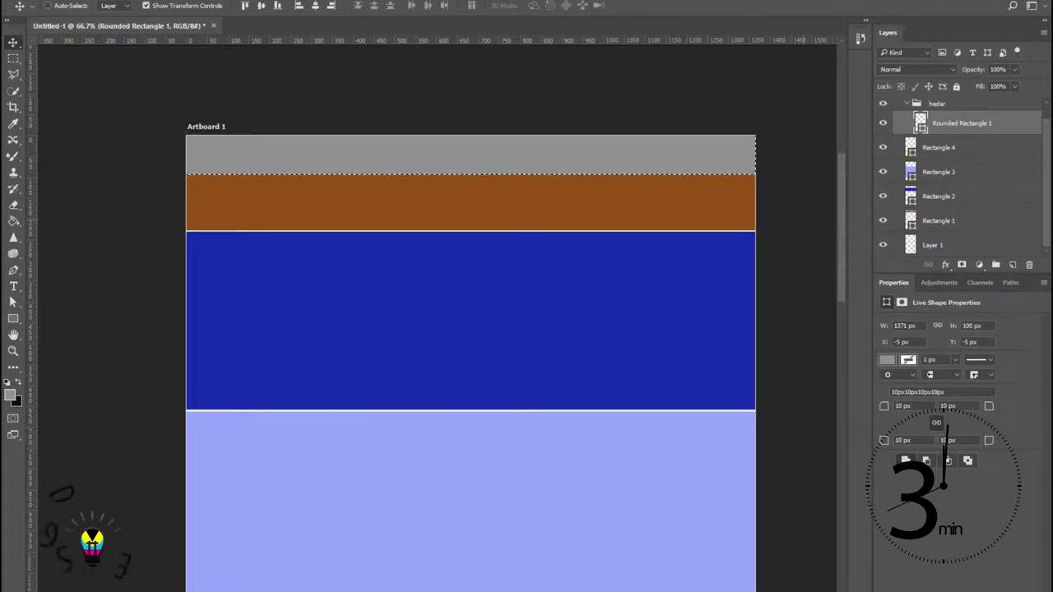
key(F8)
key(F8)
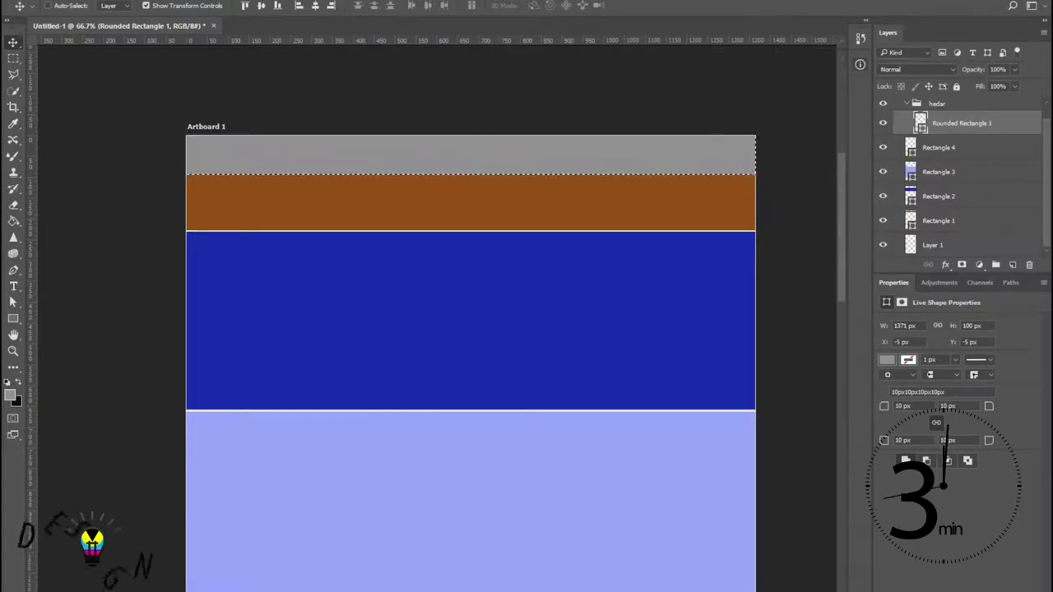
key(m)
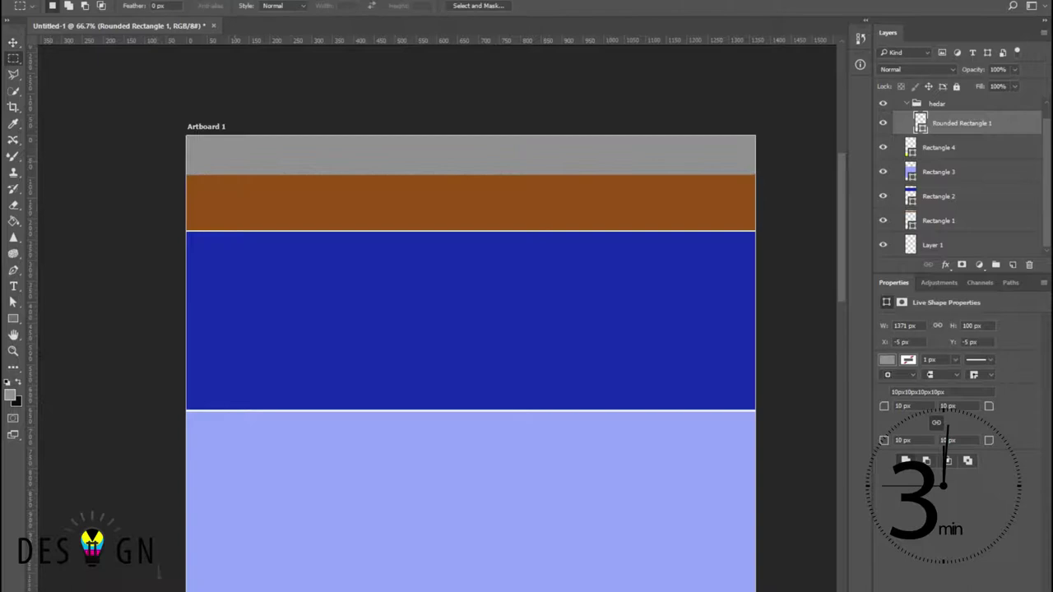
drag(187, 136, 529, 165)
Step: Open the Windows Calculator and divide 1366 by 3 to find the width of one third of the header
key(super+r)
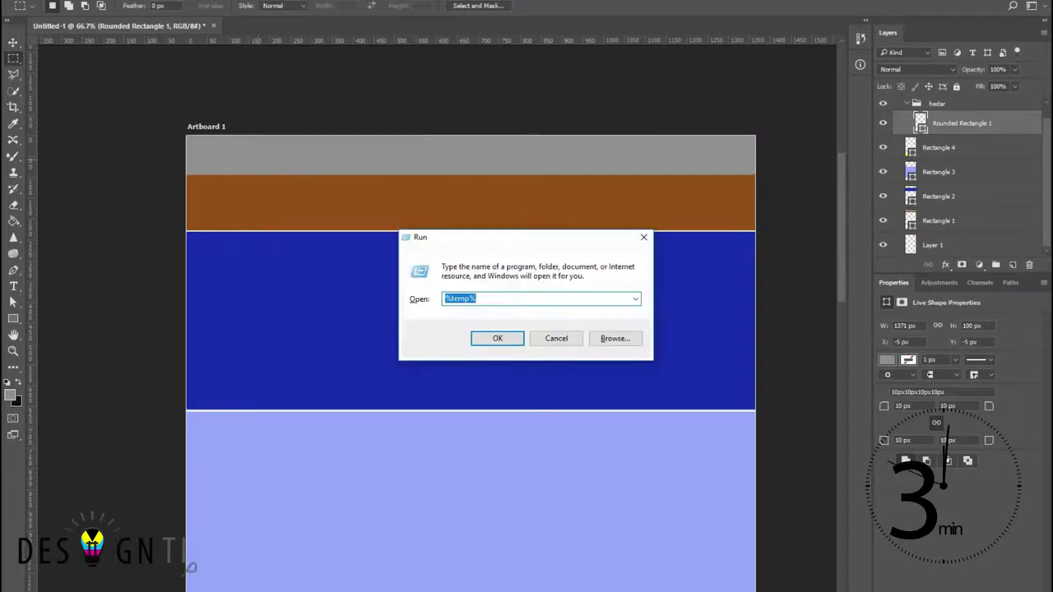
text(calc)
key(Return)
text(13)
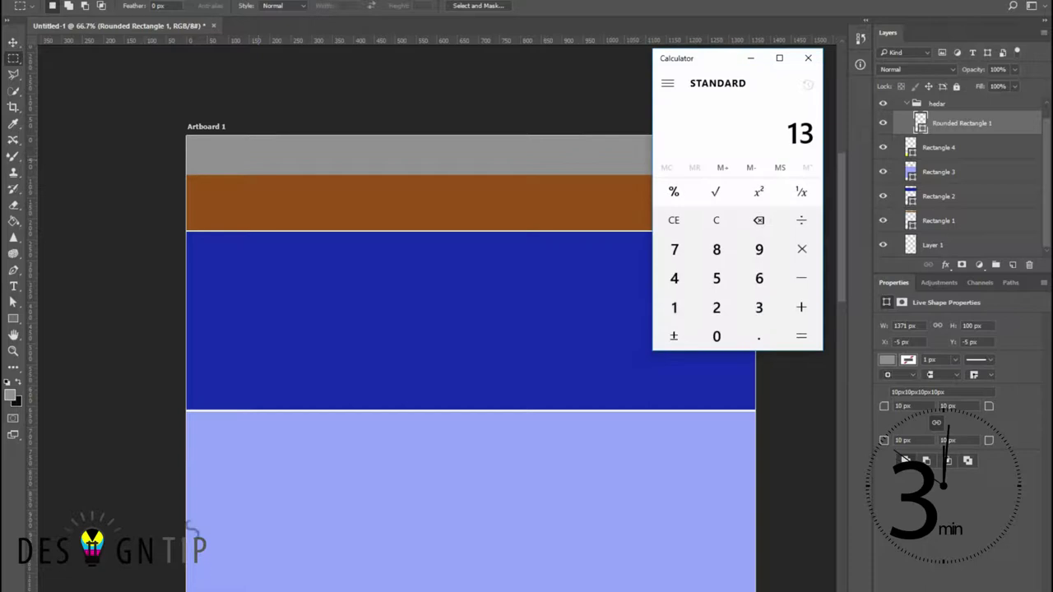
text(66/3)
key(Return)
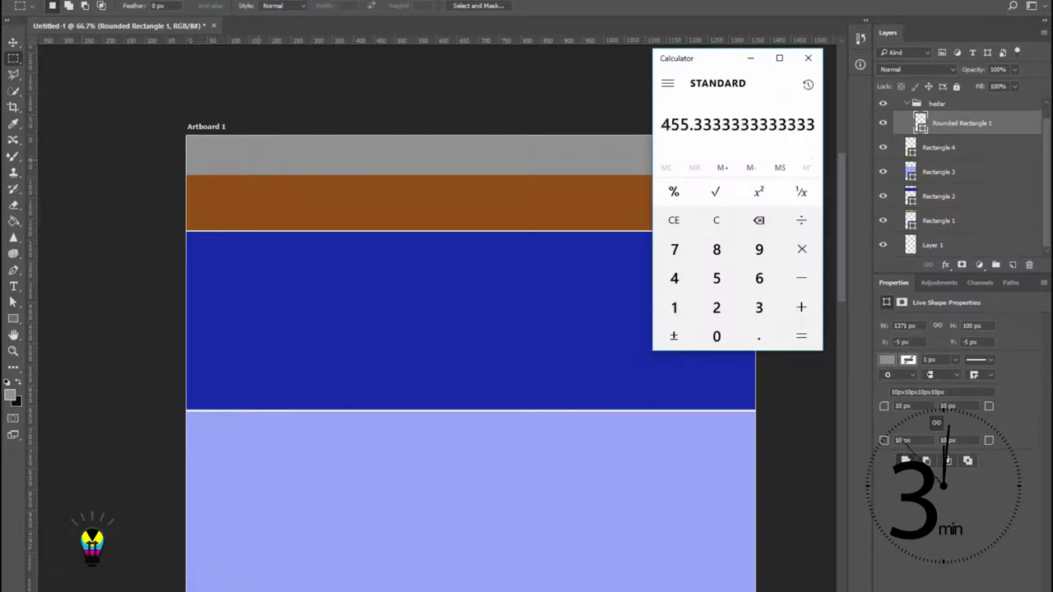
Step: Close the Calculator, try resizing the grey header bar to 455 px wide, and restore it to 1371 px
click(808, 58)
key(u)
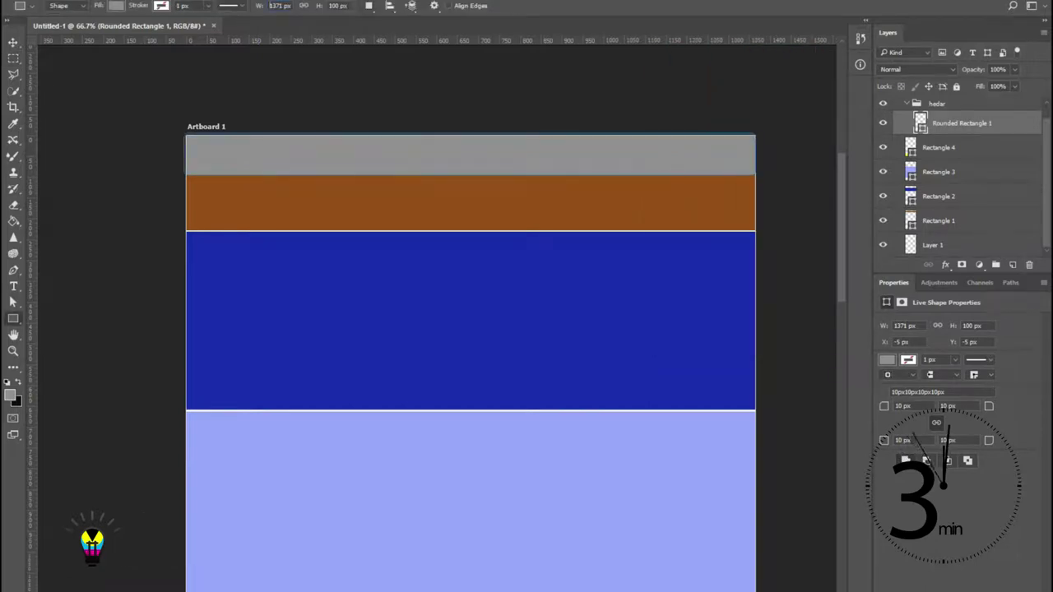
key(Return)
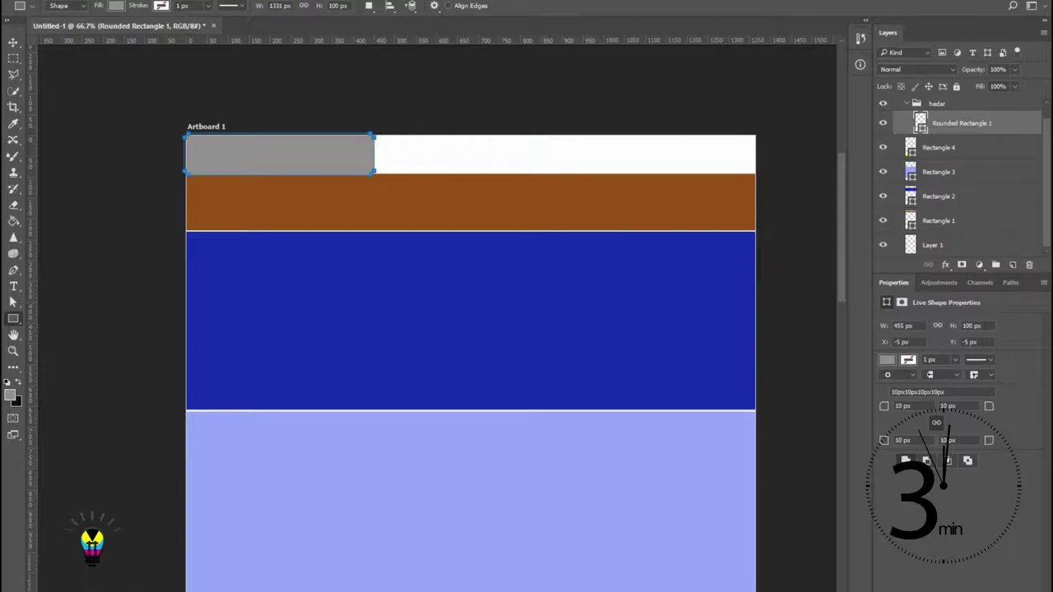
key(v)
drag(375, 155, 756, 154)
key(Return)
Step: Draw a 455 × 72 px rectangle in the middle of the grey header bar
key(u)
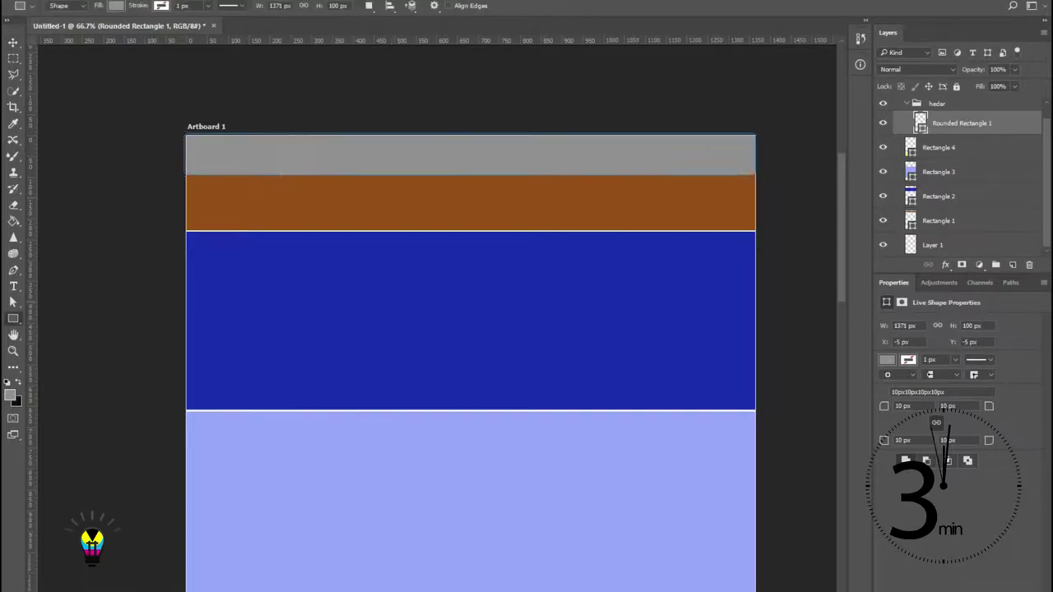
mouse_move(232, 151)
mouse_down()
mouse_move(291, 181)
mouse_move(274, 170)
mouse_move(471, 156)
mouse_up()
key(Return)
Step: Place two copies of the middle rectangle, each 275 px wide, near the left and right ends of the header bar
key(v)
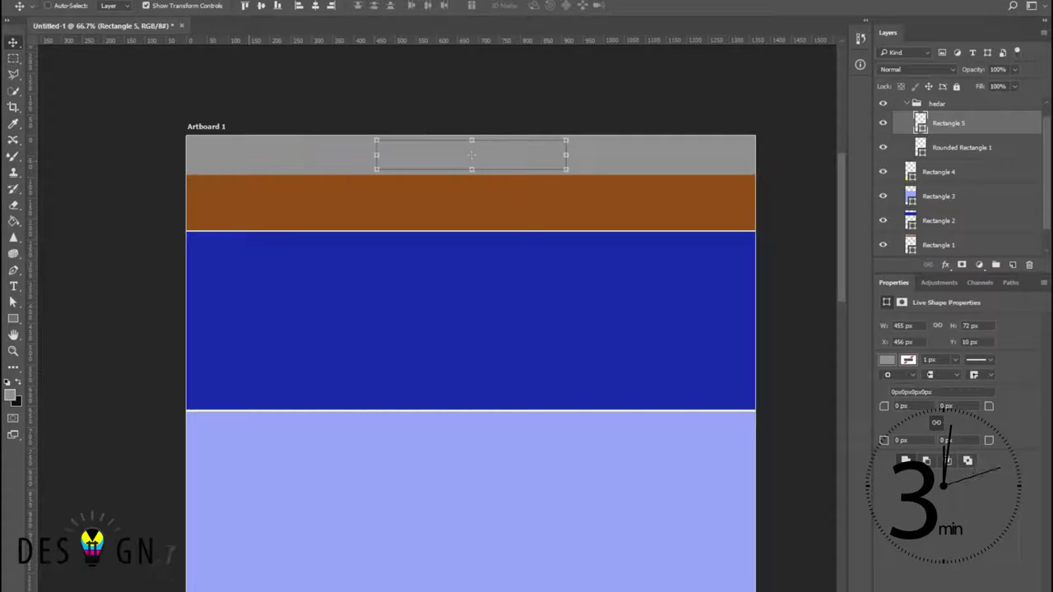
drag(471, 155, 279, 155)
drag(374, 155, 685, 155)
key(Return)
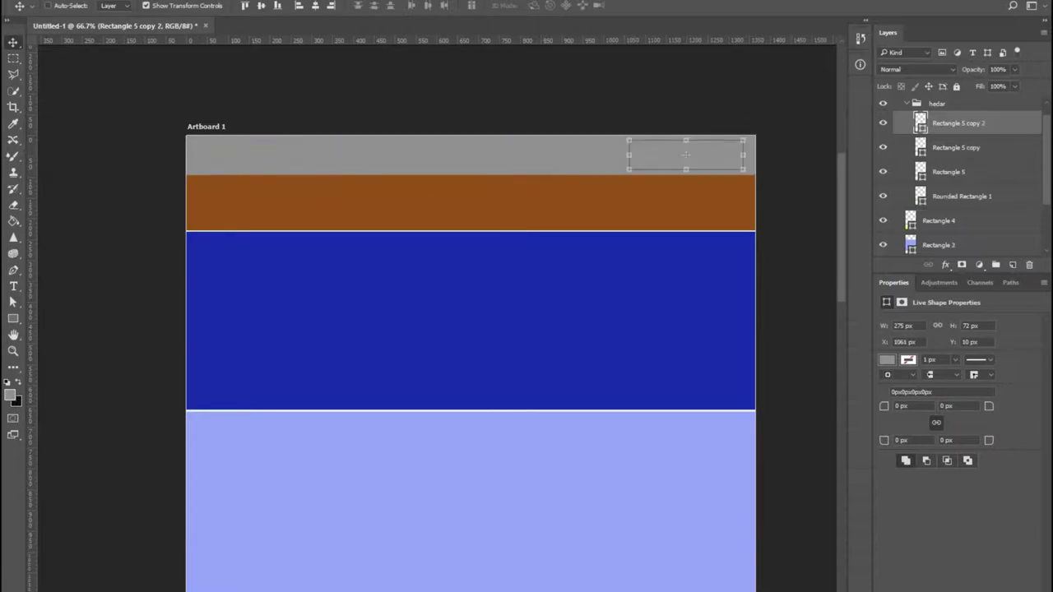
Step: Fill the header's right rectangle with brown and the left rectangle with dark blue from the recently used colours
click(13, 318)
click(116, 6)
click(100, 73)
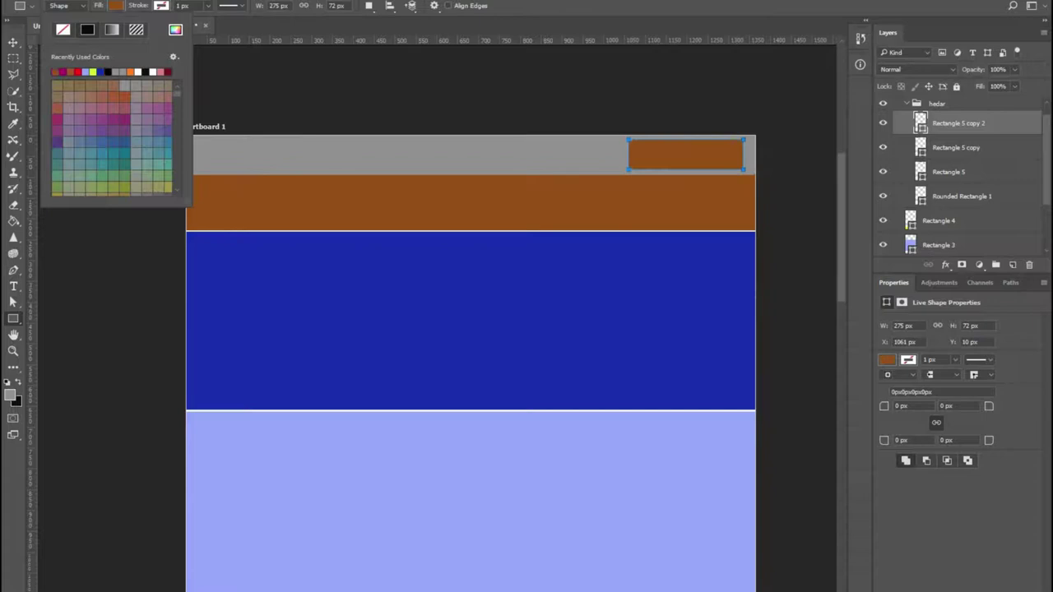
click(116, 5)
click(956, 148)
click(116, 6)
click(100, 71)
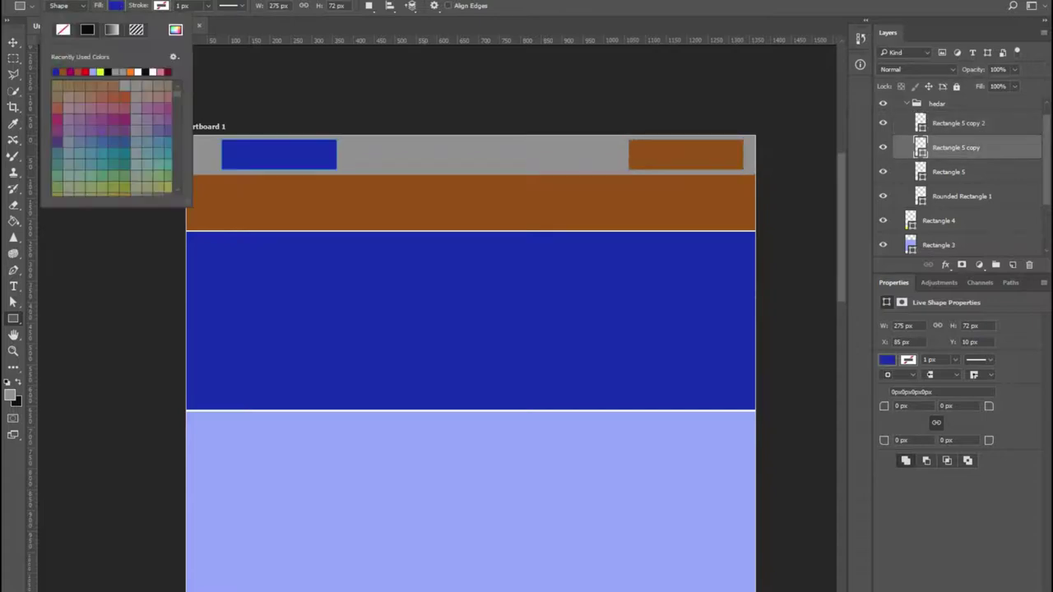
key(Return)
Step: Fill the header's middle rectangle with red from the recently used colours
click(948, 172)
click(116, 6)
click(84, 71)
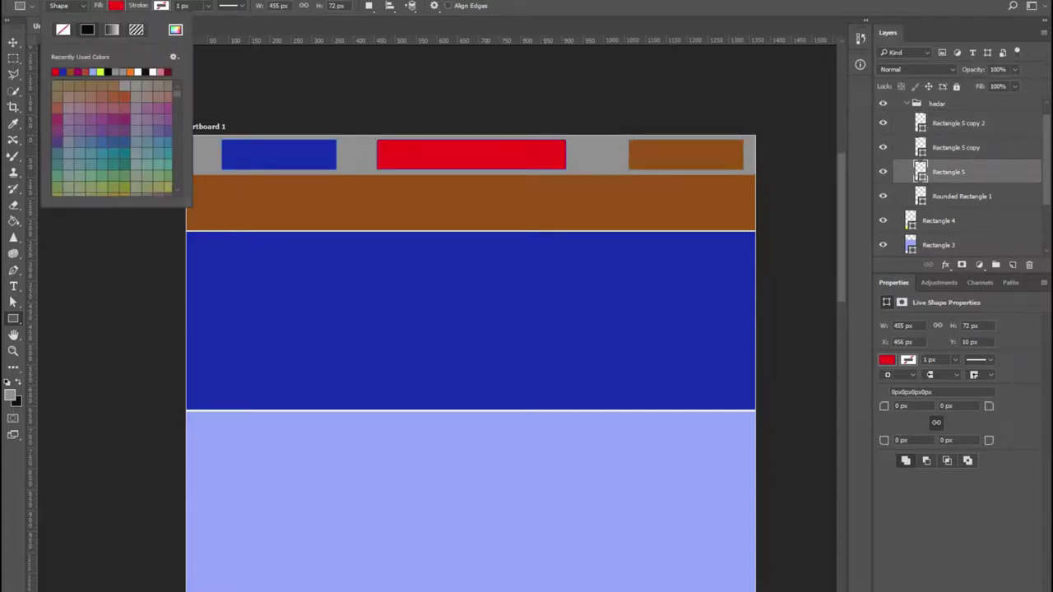
key(Return)
Step: Measure the gap between the header's left edge and the blue rectangle with a marquee
key(v)
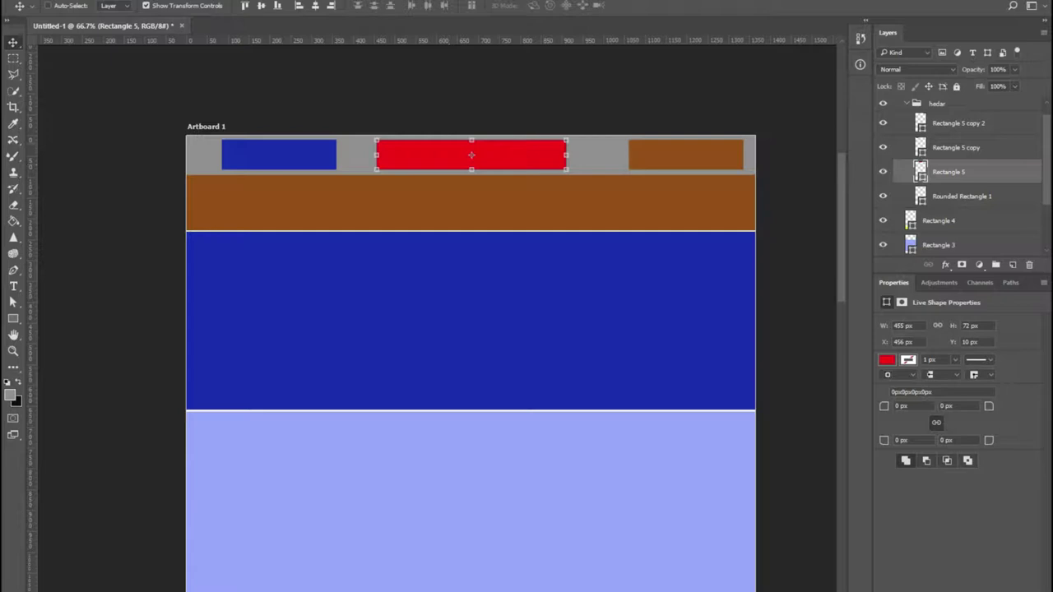
key(m)
drag(186, 145, 221, 159)
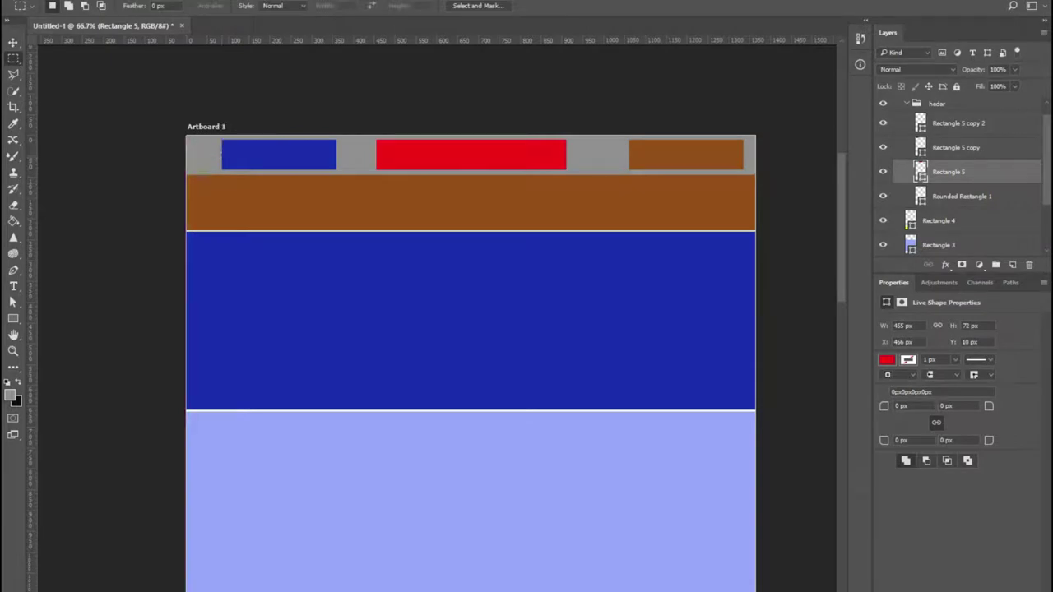
key(alt+v)
key(e)
key(Return)
Step: Check the gaps beside the red rectangle and move the small brown one to X 1015 px, with a vertical guide at its left edge
right_click(712, 151)
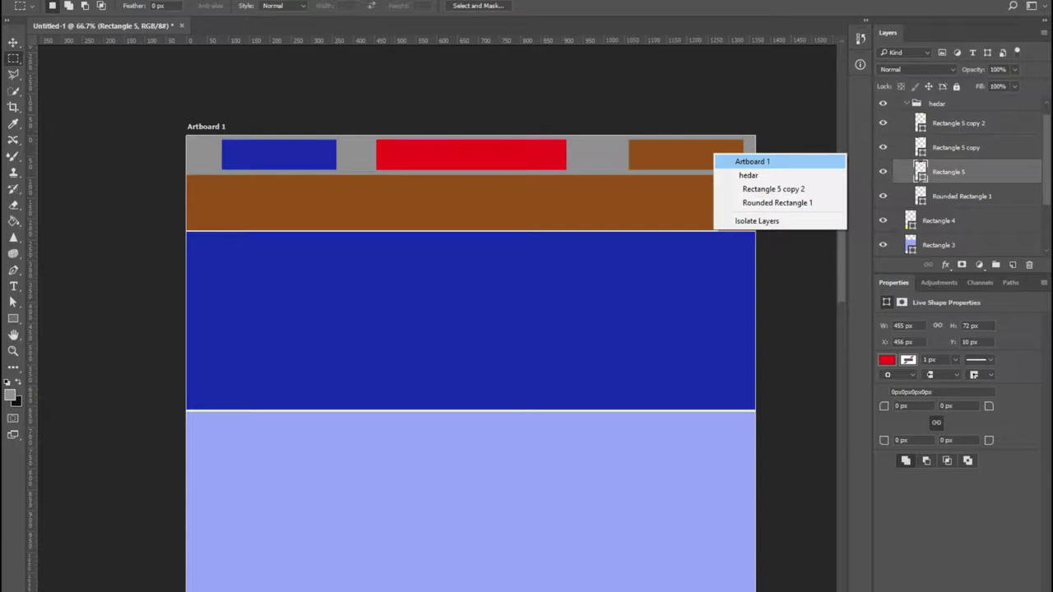
click(741, 188)
drag(728, 144, 700, 143)
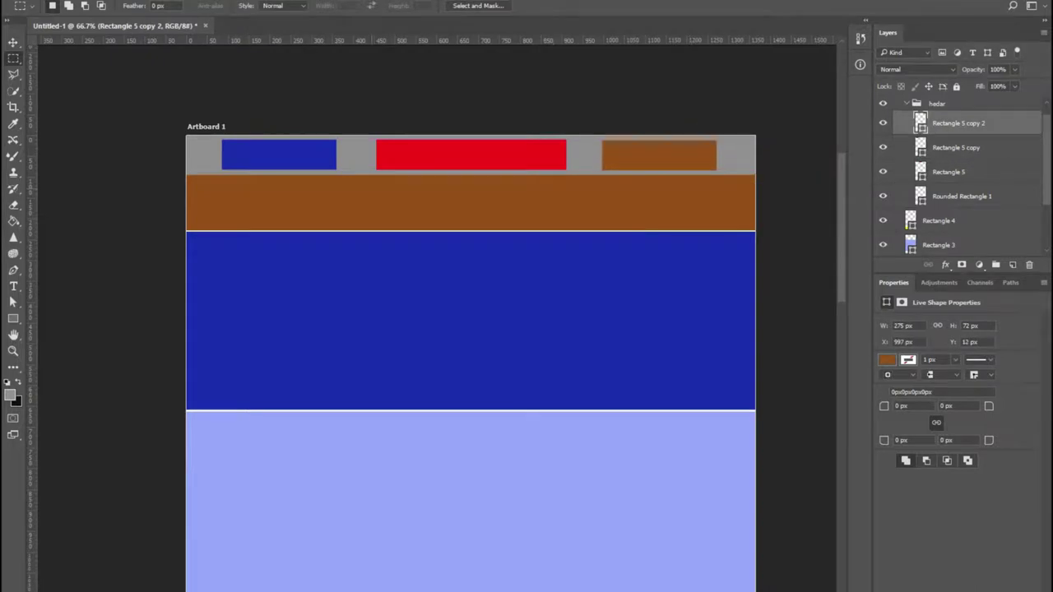
drag(336, 147, 377, 159)
drag(566, 147, 609, 158)
drag(32, 171, 662, 154)
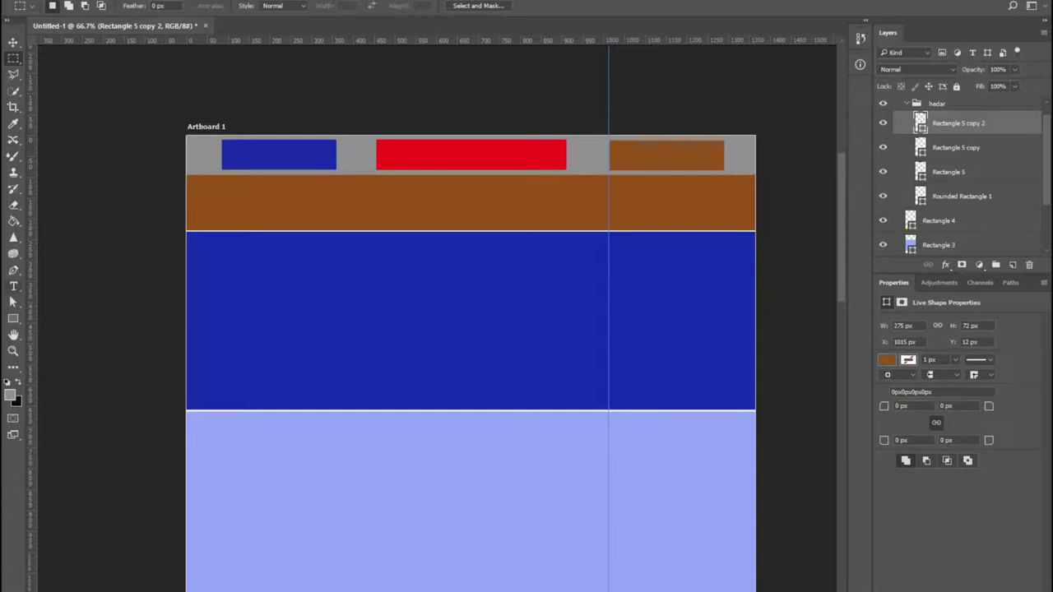
Step: Add the white text LOGO and centre it on the blue header rectangle
key(t)
click(245, 153)
key(ctrl+Return)
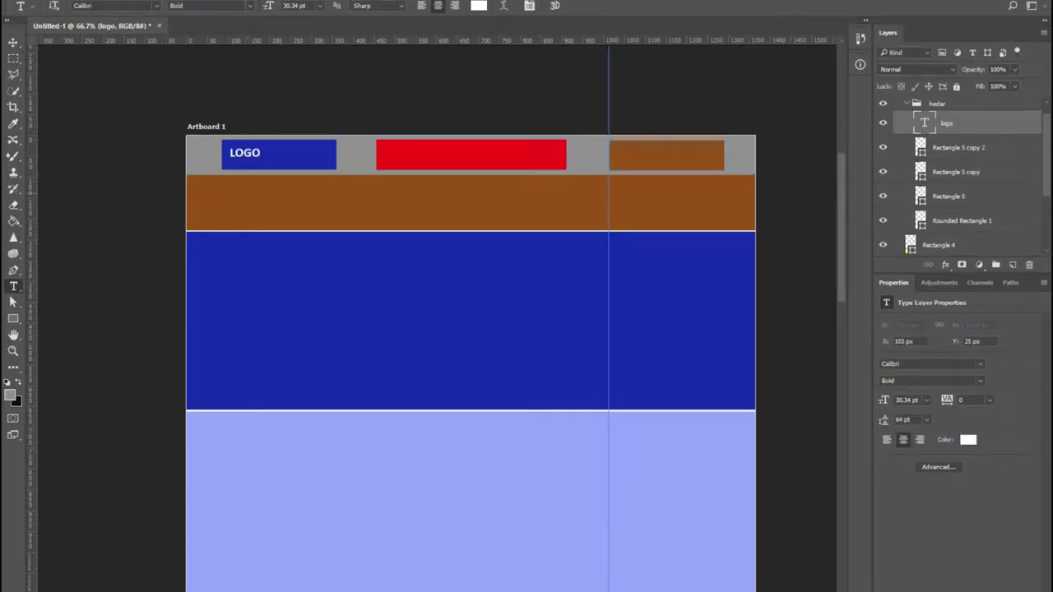
drag(245, 156, 270, 159)
Step: Add the text SOCIAL MEDIA over the brown header rectangle
click(639, 156)
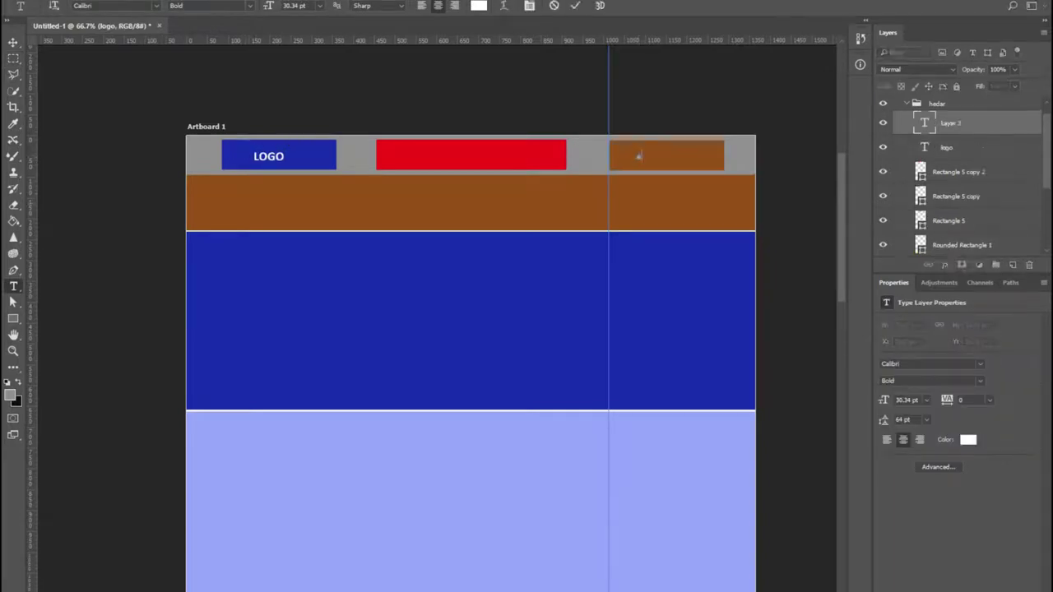
text(SOCIAL MEDIA)
key(ctrl+Return)
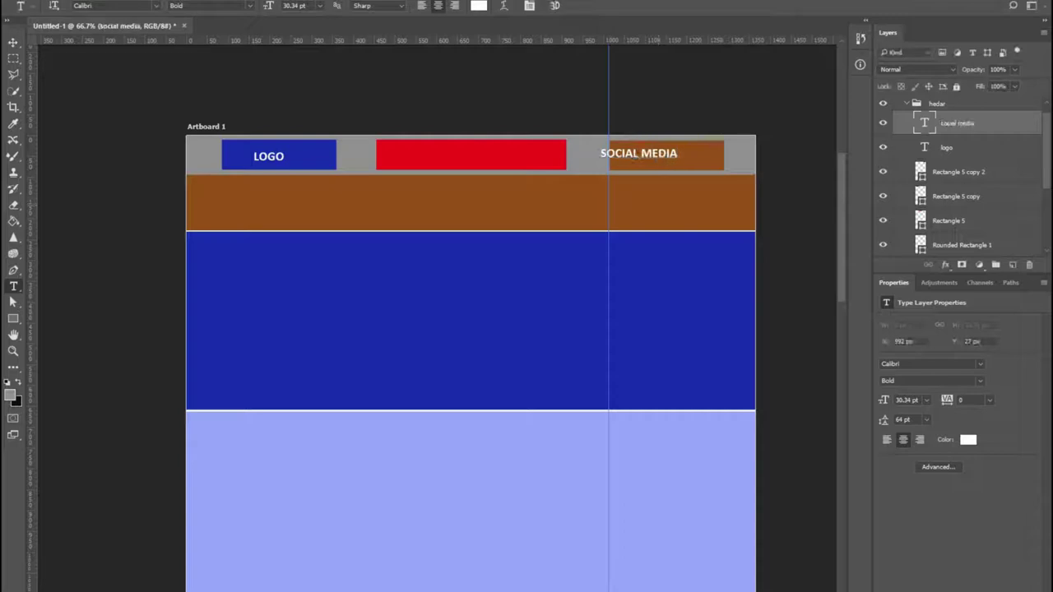
Step: Centre the SOCIAL MEDIA text on its rectangle, duplicate it onto the red one, and change the copy to SERCH BOX
drag(652, 156, 467, 155)
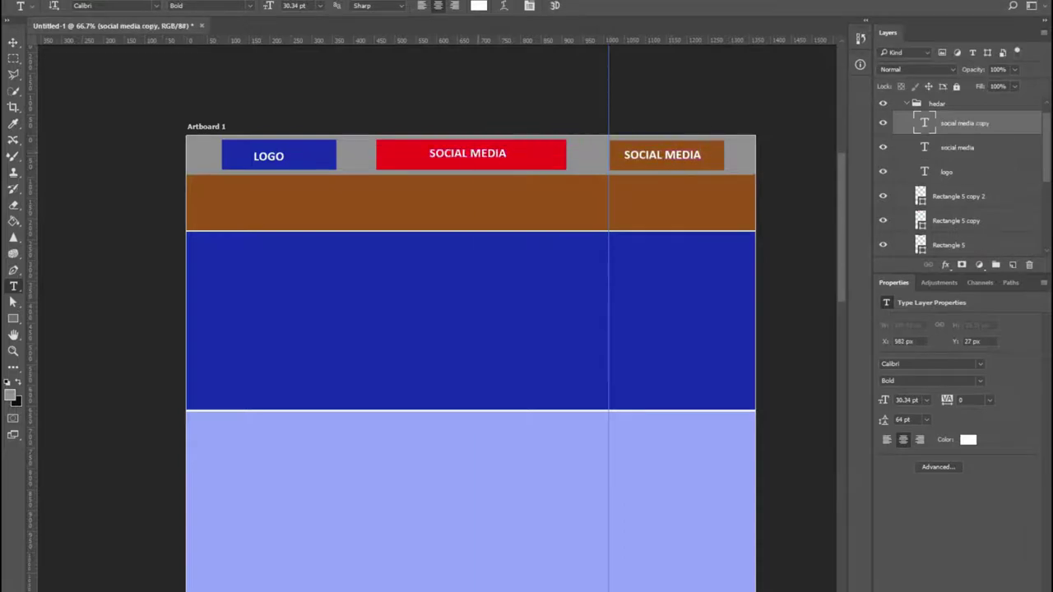
click(467, 157)
key(ctrl+a)
text(SERCH BOX)
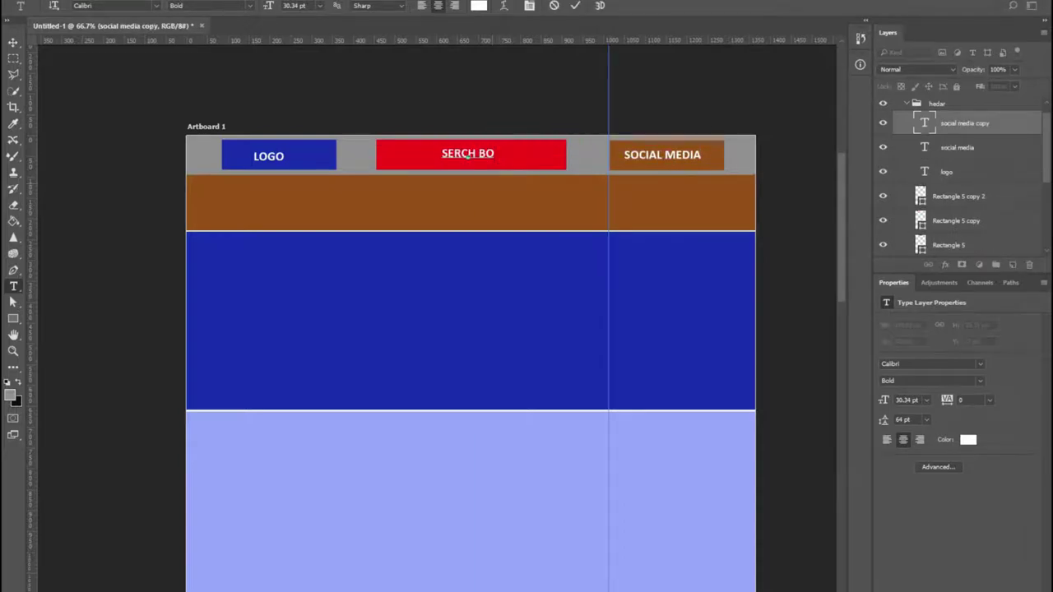
key(ctrl+Return)
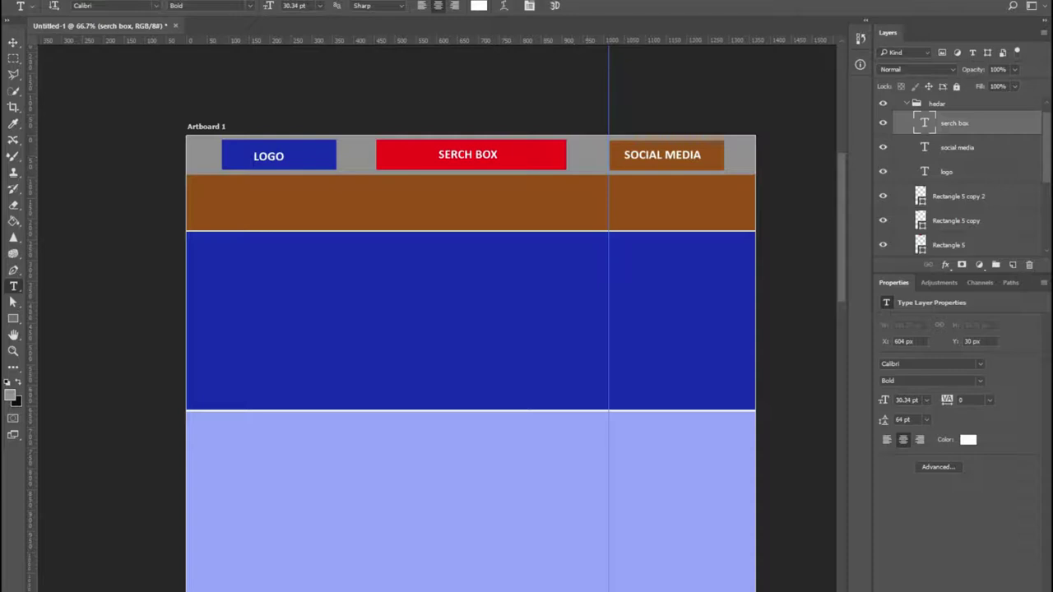
Step: Collapse the hedar group and create a new group above it named nevietion
click(906, 104)
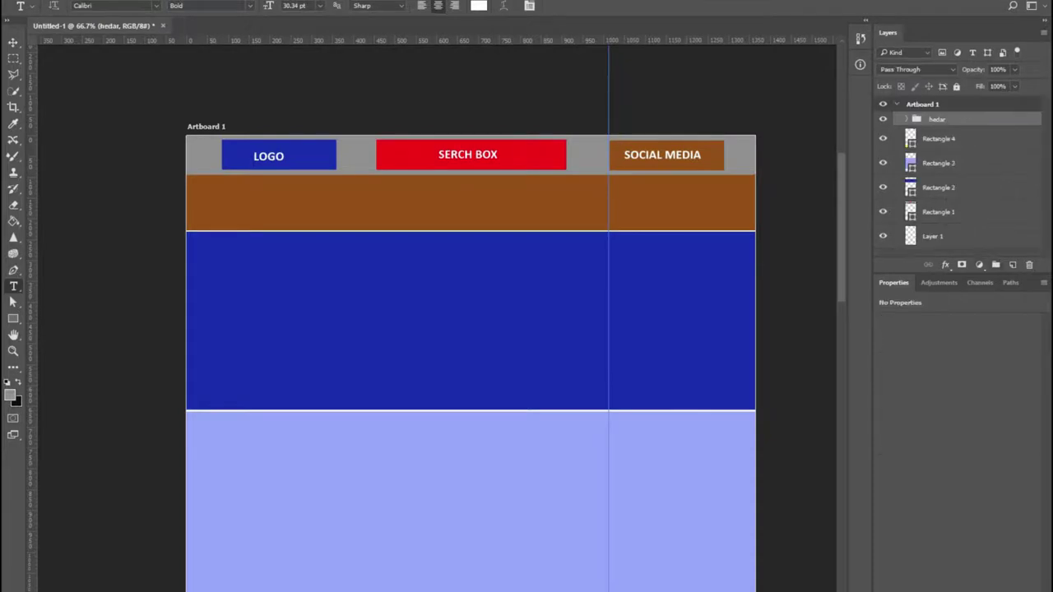
key(ctrl+g)
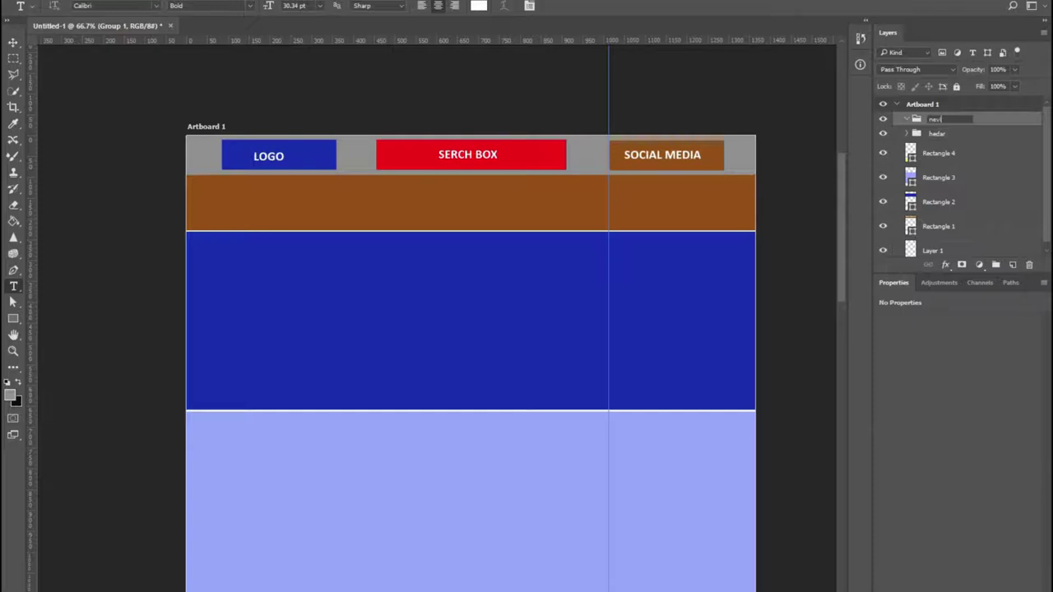
text(nevietion)
key(Return)
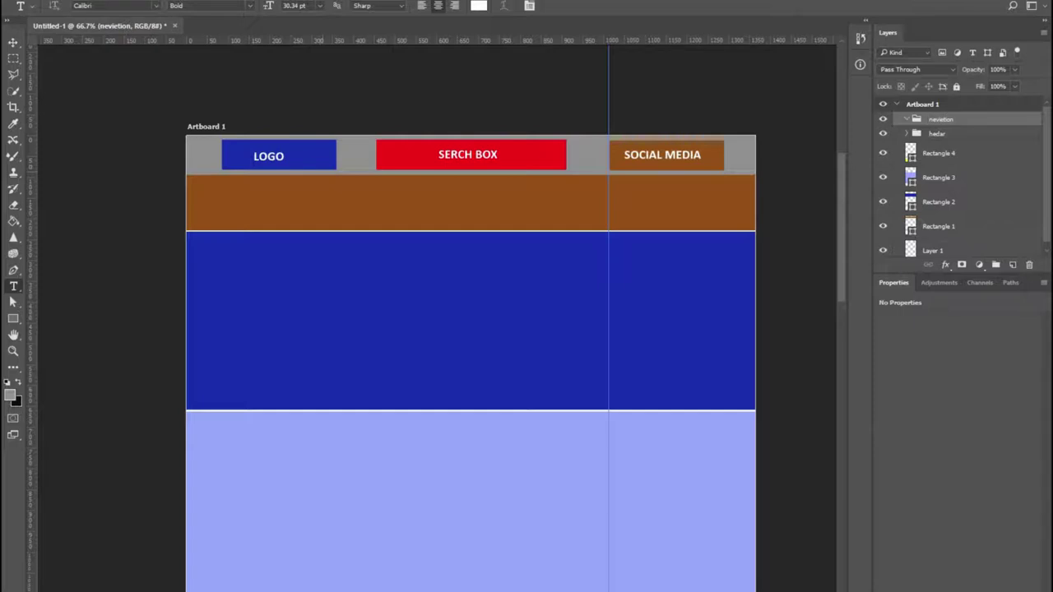
Step: Draw a 205 × 60 px rectangle at the left end of the brown navigation bar and fill it white
key(v)
key(u)
mouse_move(199, 191)
mouse_down()
mouse_move(278, 204)
mouse_move(284, 216)
mouse_up()
click(116, 6)
click(117, 71)
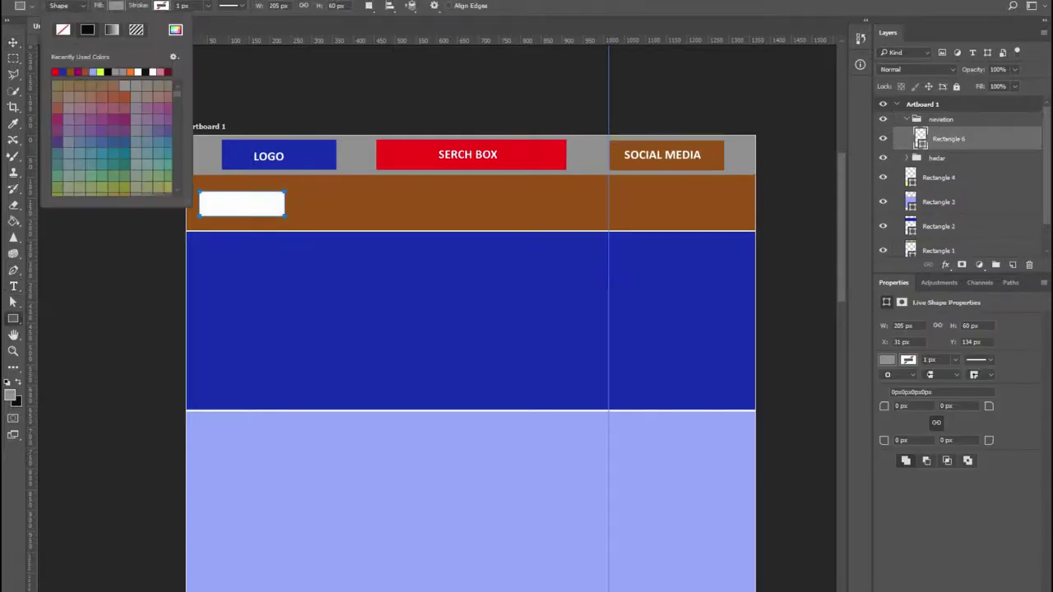
key(Return)
Step: Duplicate the white rectangle five times along the brown navigation bar to make a row of six
click(13, 42)
drag(215, 205, 422, 205)
drag(511, 205, 512, 206)
drag(512, 206, 627, 205)
drag(627, 206, 726, 208)
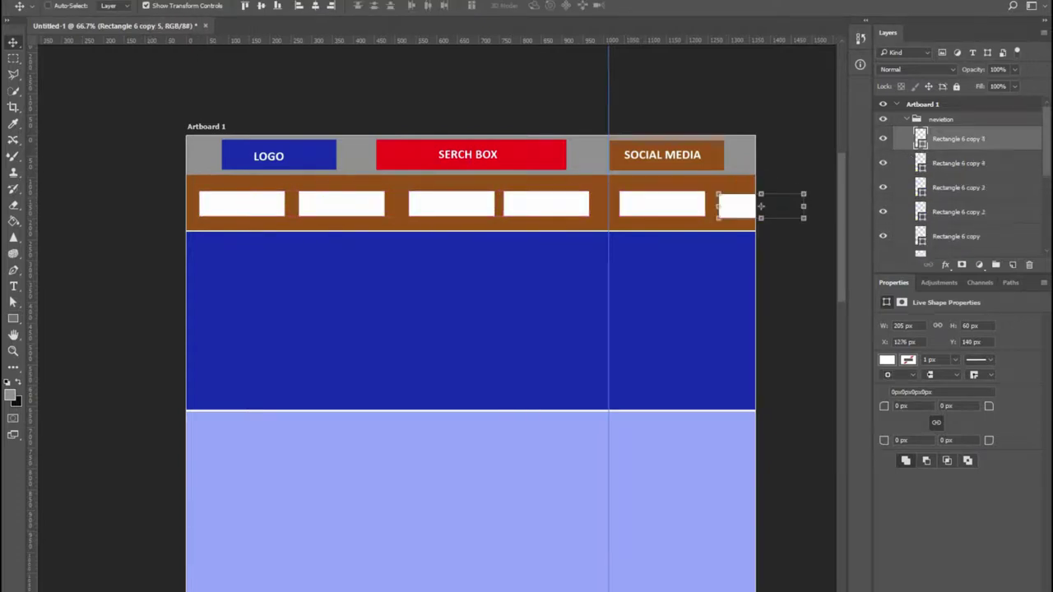
Step: Distribute the six white rectangles evenly and scale them together to about 1318 px overall width to fit the bar
scroll(954, 206, down, 1)
shift+click(949, 230)
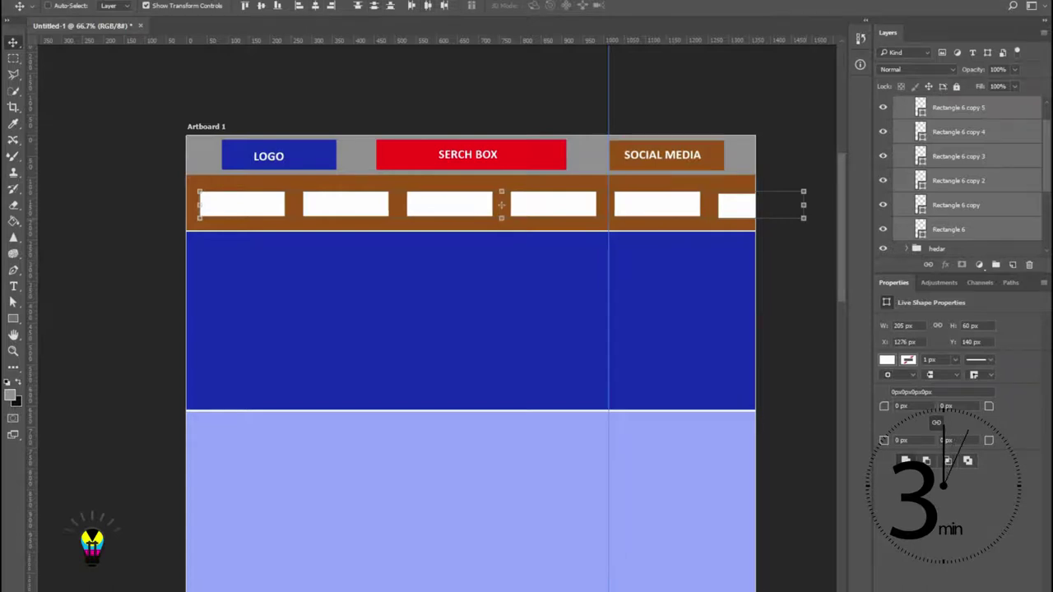
key(ctrl+t)
drag(804, 205, 749, 205)
key(Return)
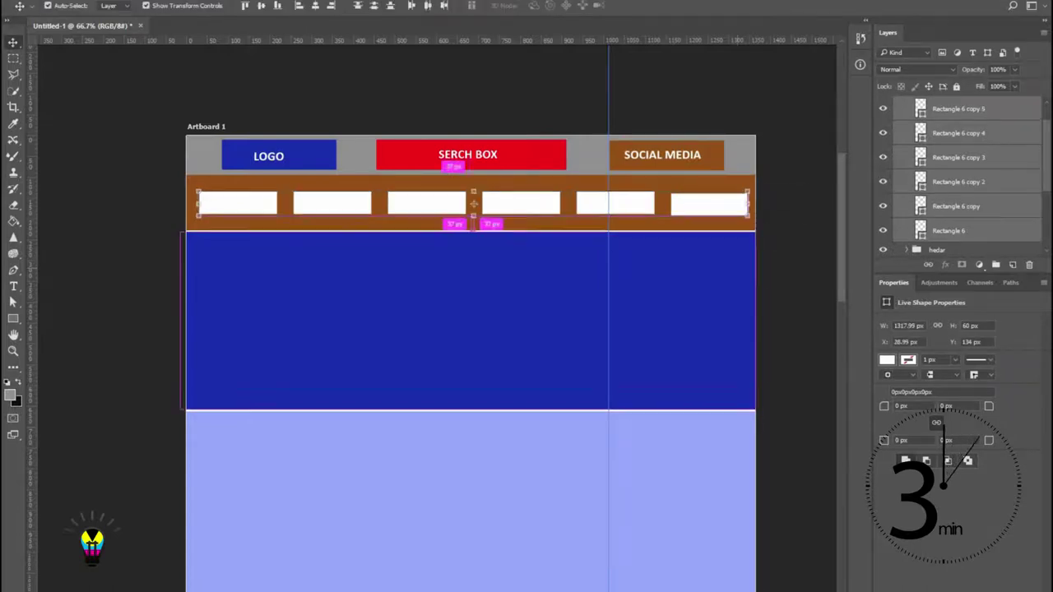
Step: Nudge the row of six white rectangles left and align their vertical centres
key(ctrl+Left)
key(ctrl+Left)
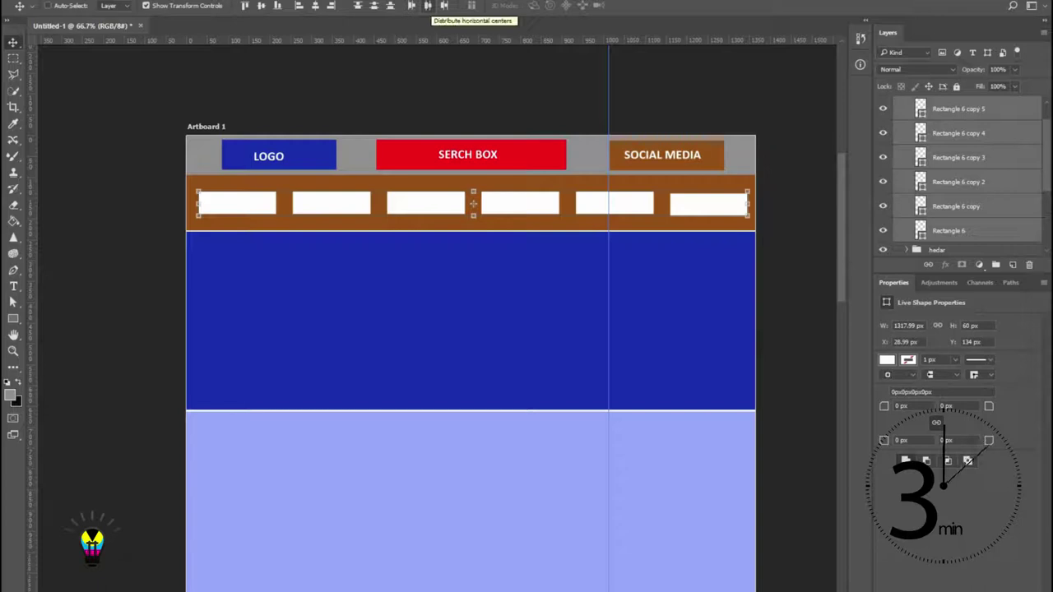
click(375, 7)
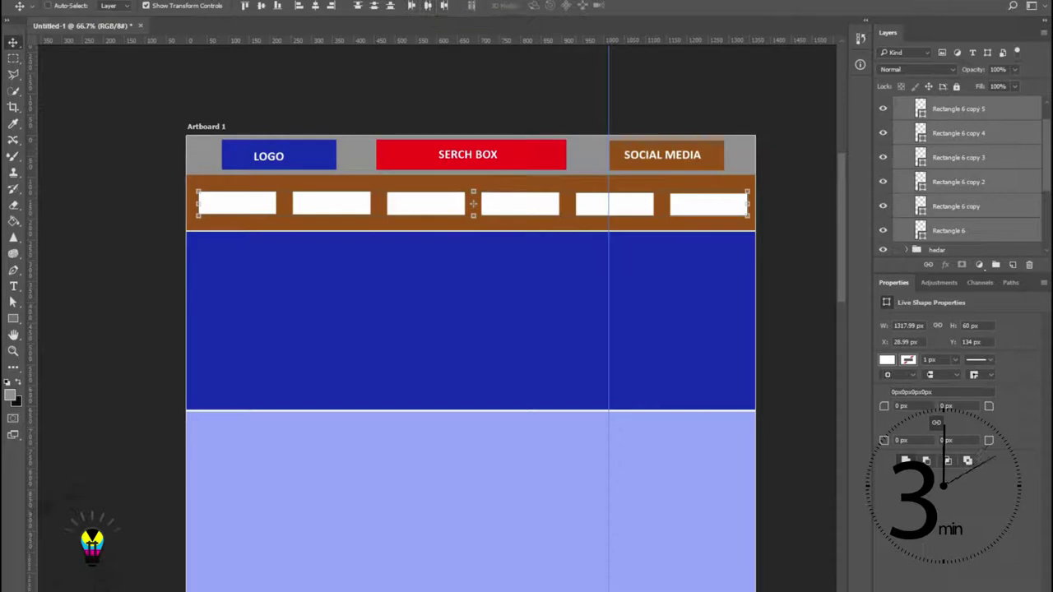
click(261, 6)
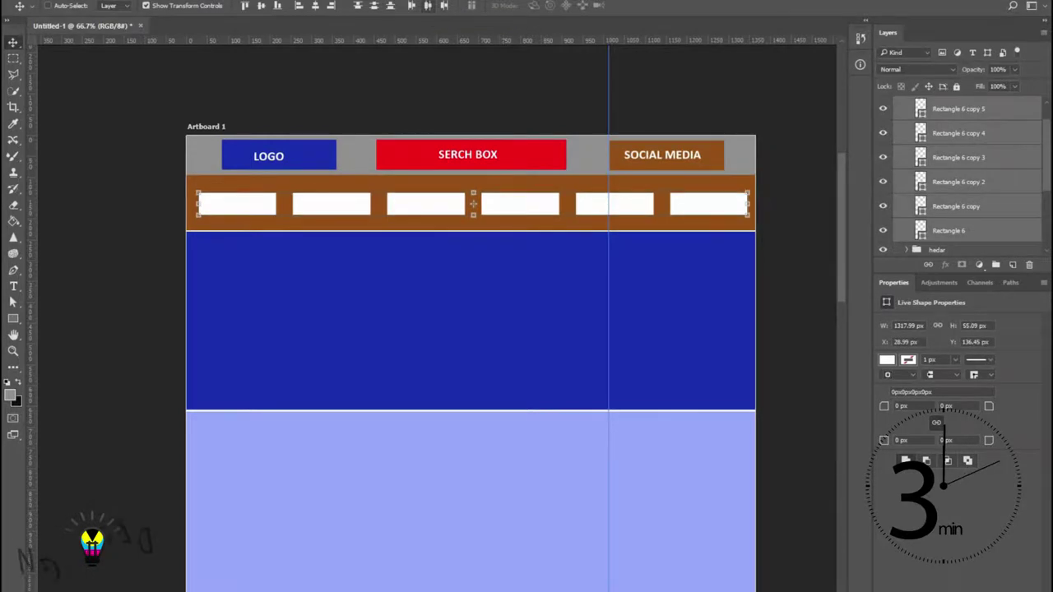
Step: Collapse the nevietion group and add the text WEL OME TO MY WEB SITE on the dark blue section
click(14, 287)
scroll(959, 173, up, 3)
click(907, 120)
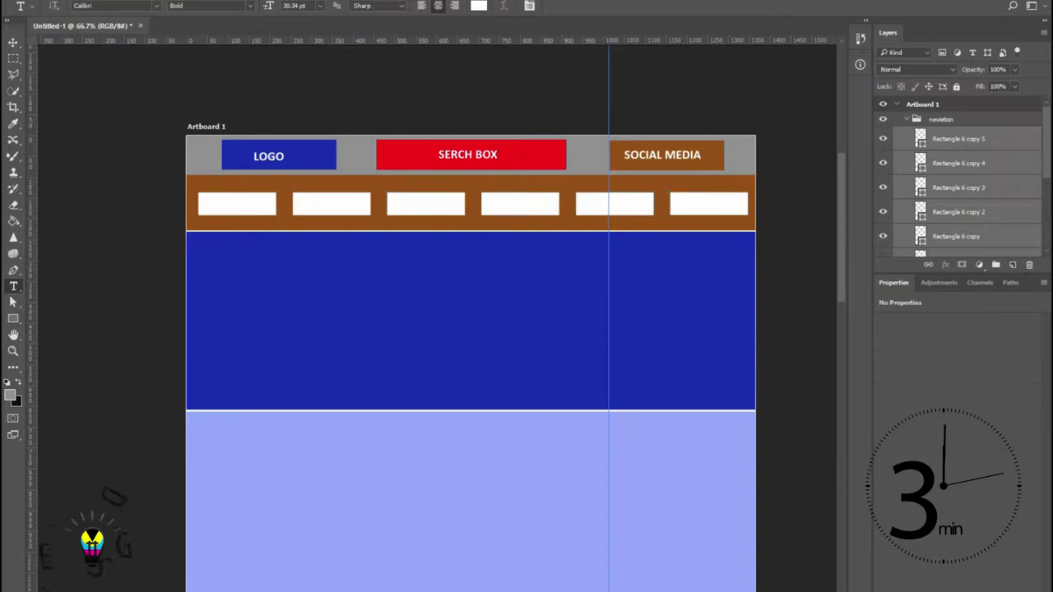
click(320, 284)
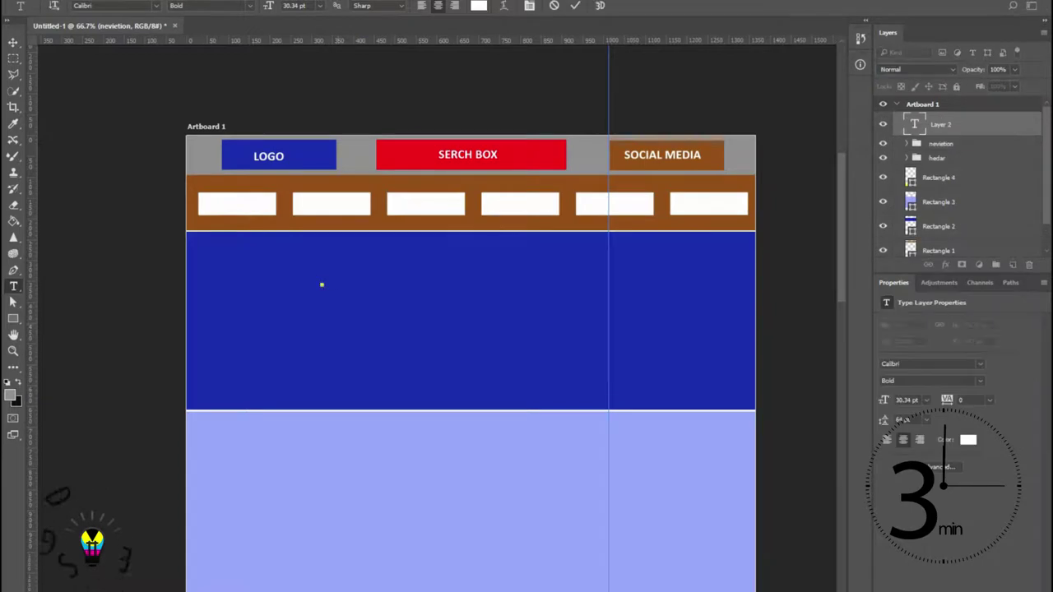
text(WELCOME TO MY WEB S)
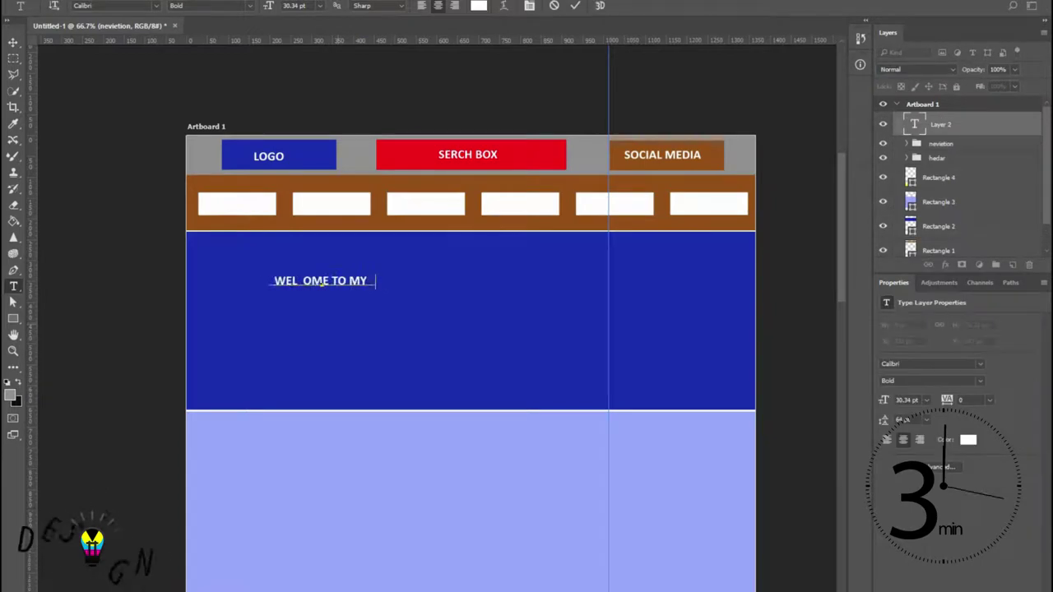
text(ITE)
Step: Enlarge the welcome text to 39.34 pt and move it towards the centre of the dark blue section
key(ctrl+a)
key(ctrl+shift+period)
key(ctrl+shift+period)
key(ctrl+shift+period)
key(ctrl+shift+period)
key(ctrl+shift+period)
key(ctrl+shift+period)
key(ctrl+shift+period)
key(ctrl+shift+period)
key(ctrl+shift+period)
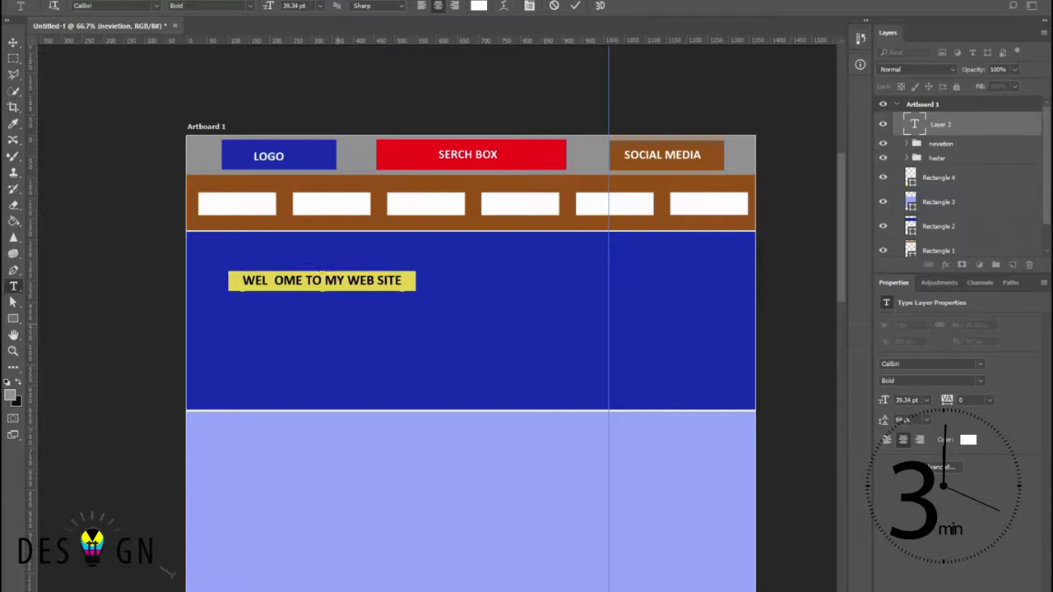
key(ctrl+Return)
drag(363, 272, 481, 281)
Step: Draw a small ellipse of about 23 × 25 px near the bottom centre of the dark blue section
click(13, 318)
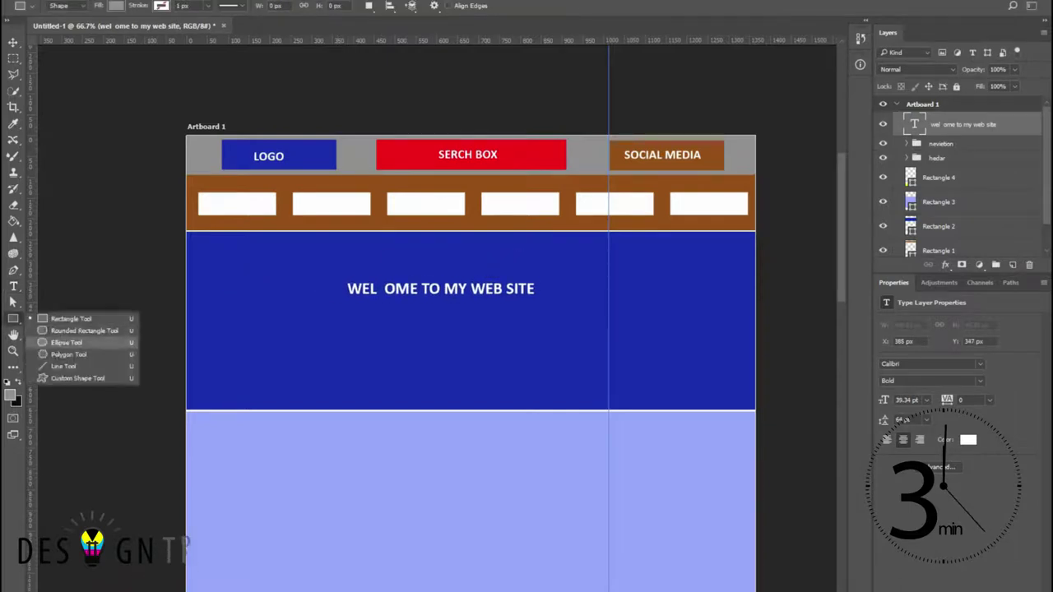
click(70, 343)
drag(425, 390, 438, 403)
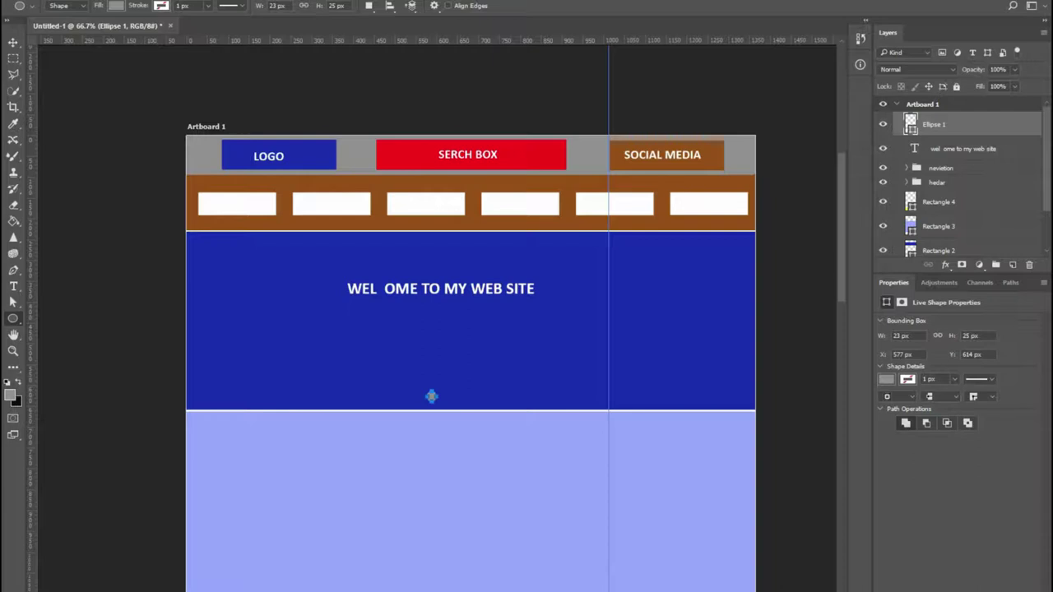
Step: Switch to the browser and look through Photoshop website layout examples in the image search results
key(z)
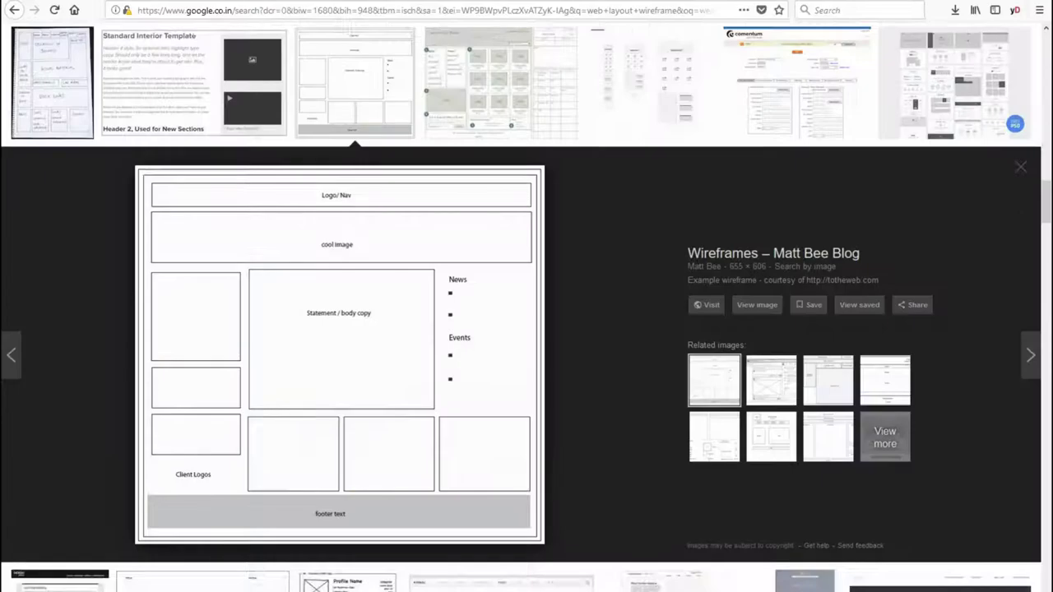
scroll(526, 329, up, 10)
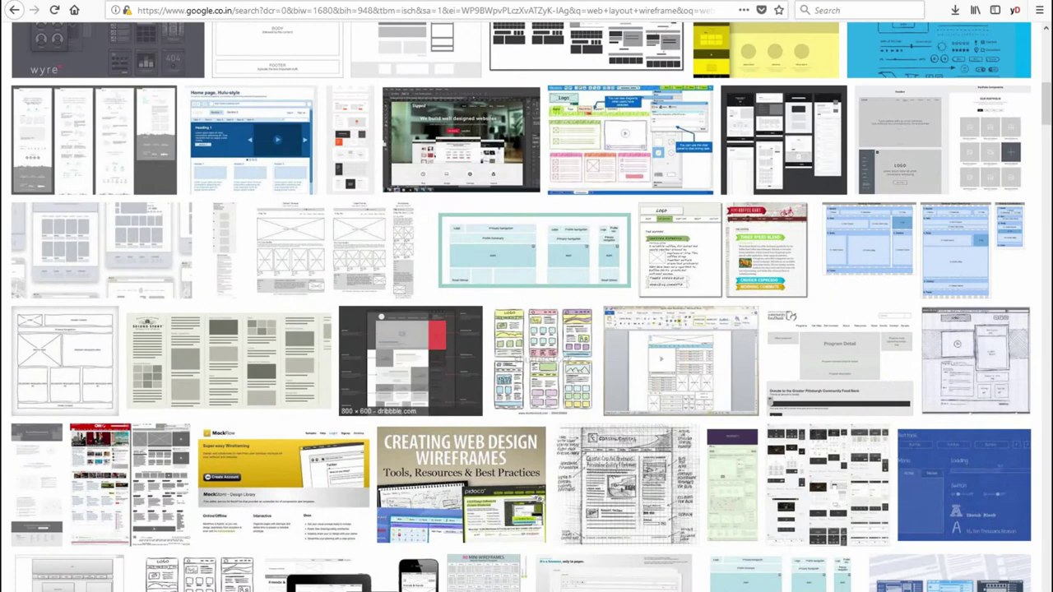
click(461, 139)
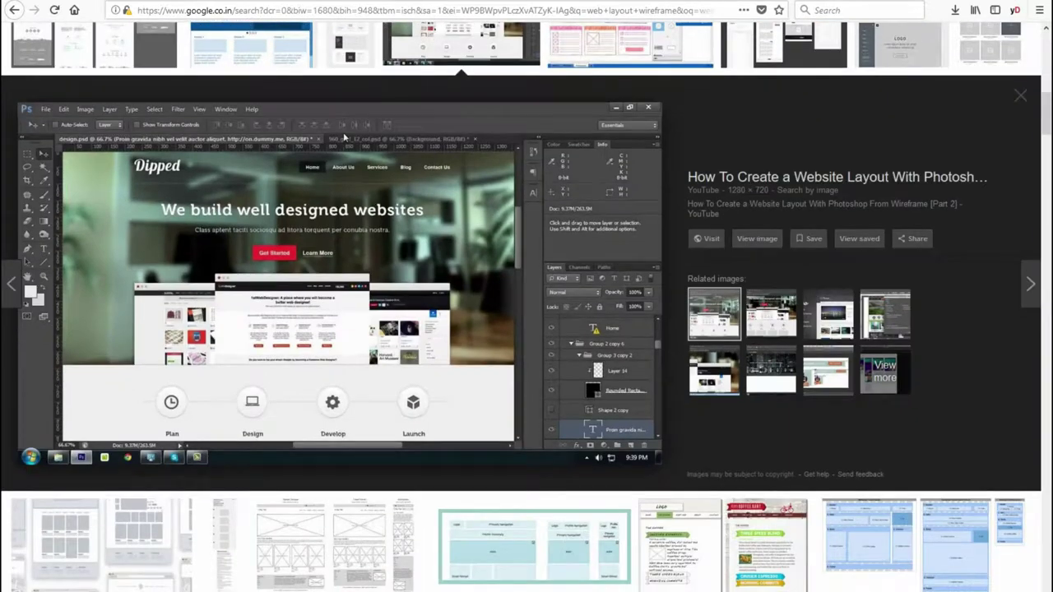
click(771, 313)
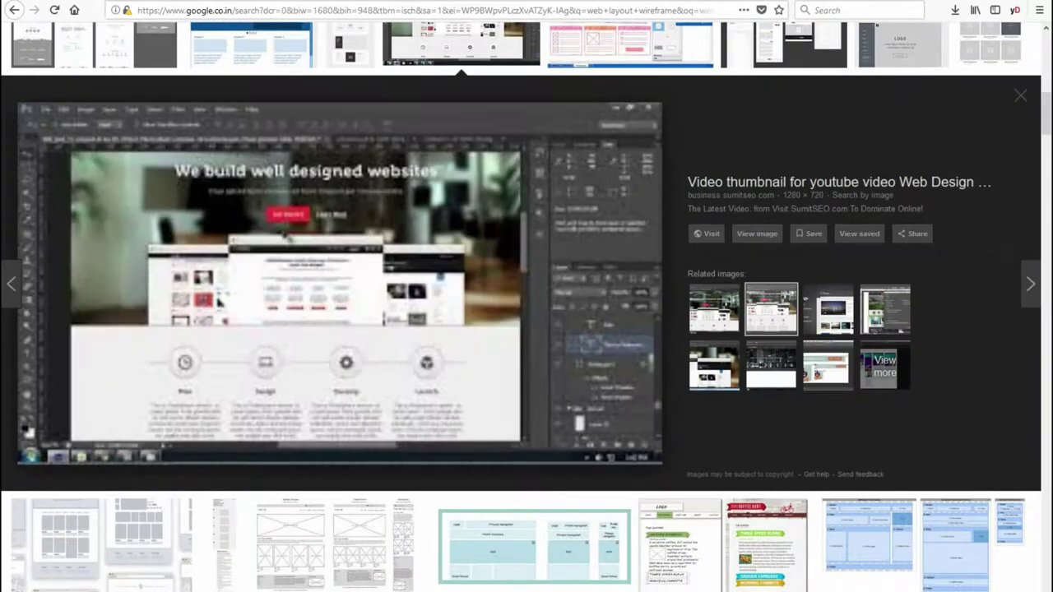
click(829, 314)
scroll(412, 239, up, 10)
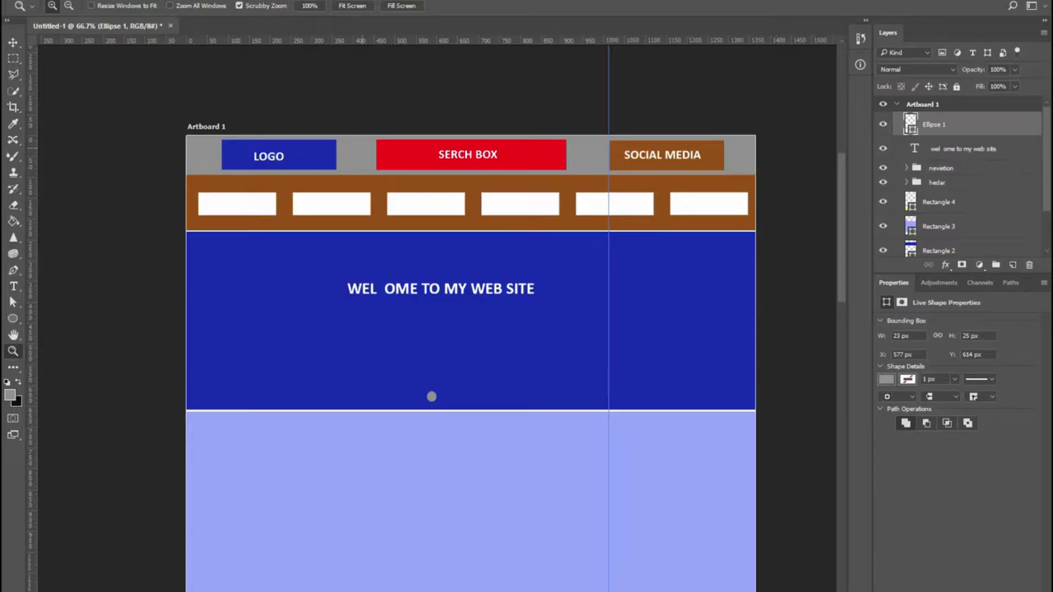
Step: Duplicate the small ellipse four times in a horizontal row and distribute the five ellipses evenly
drag(508, 438, 542, 438)
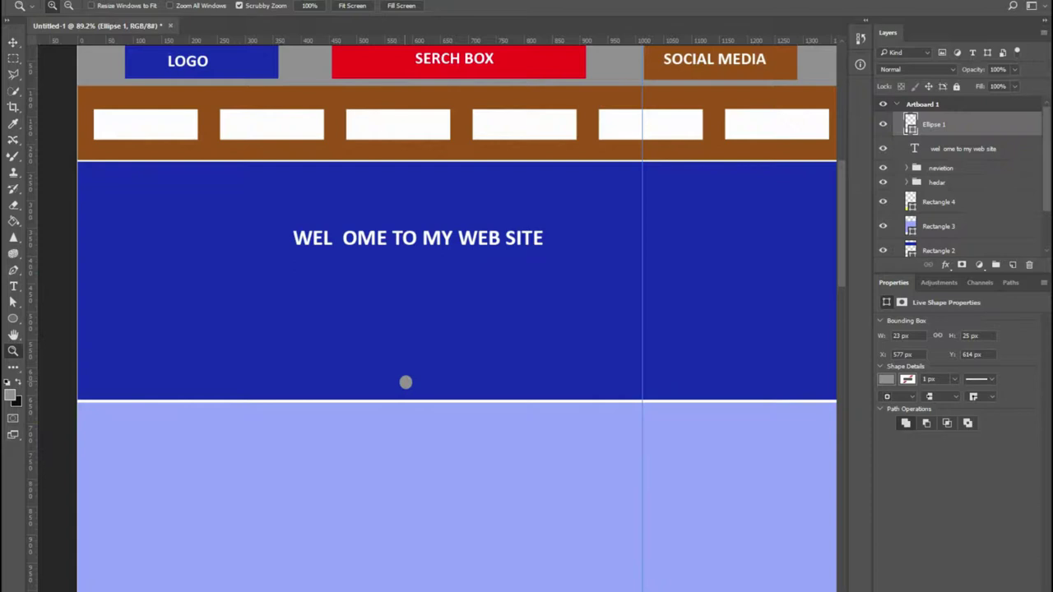
drag(409, 384, 480, 384)
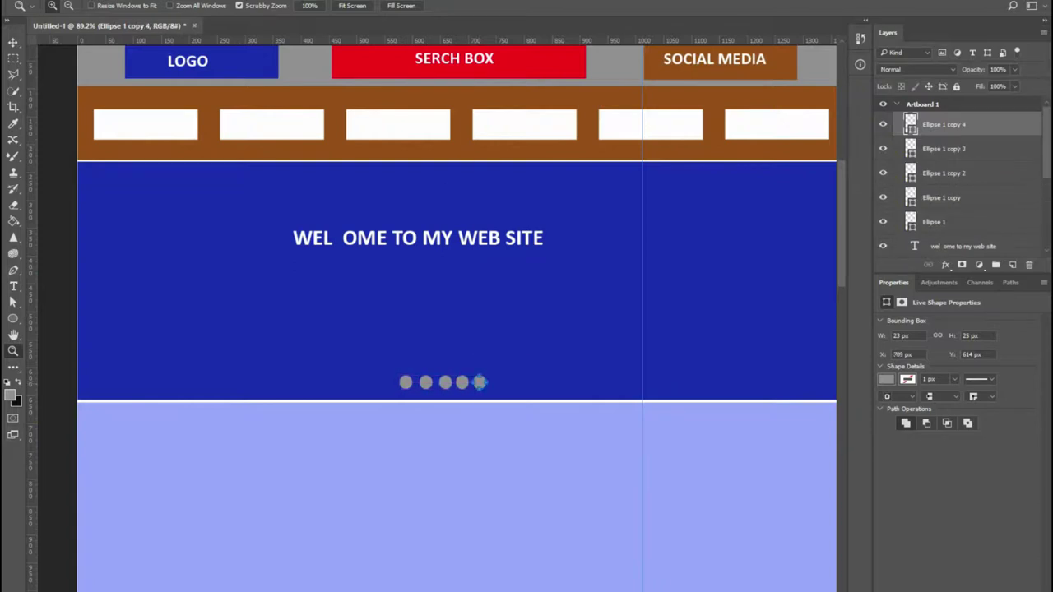
shift+click(934, 222)
key(v)
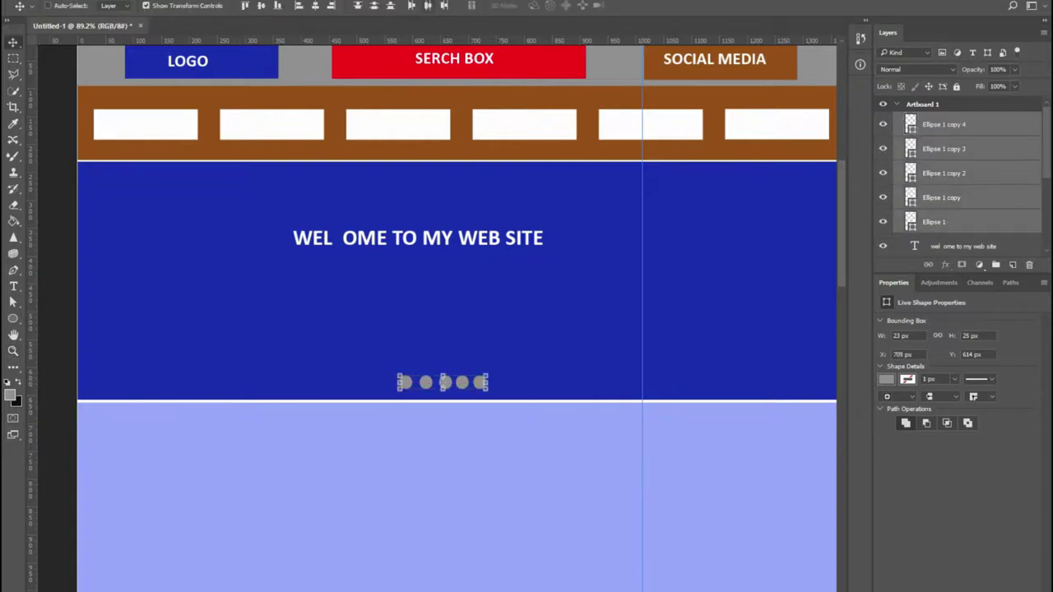
click(428, 6)
Step: Group the five ellipses as bulet, and combine that group with the welcome text in a group named brenar
key(ctrl+g)
text(bulet)
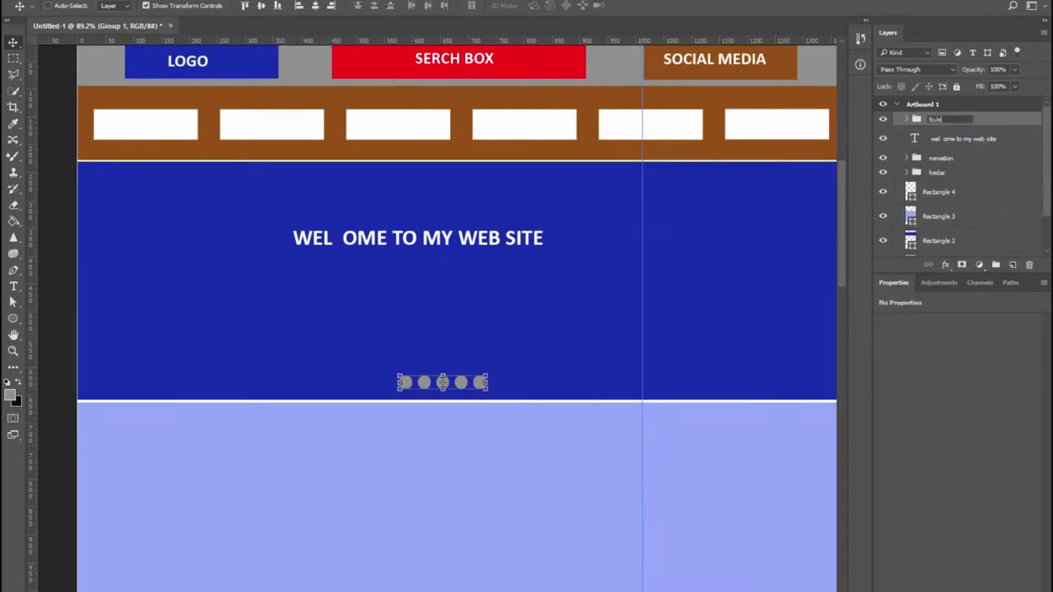
key(Return)
ctrl+click(963, 139)
key(ctrl+g)
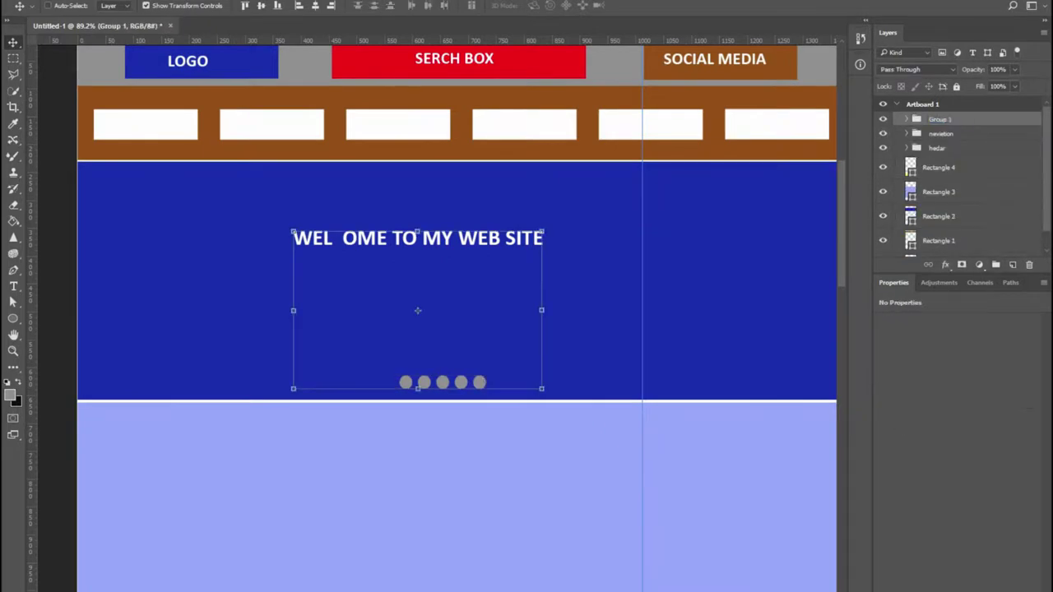
text(brenar)
key(Return)
Step: Centre the brenar group horizontally on the dark blue section
click(315, 6)
scroll(456, 249, down, 1)
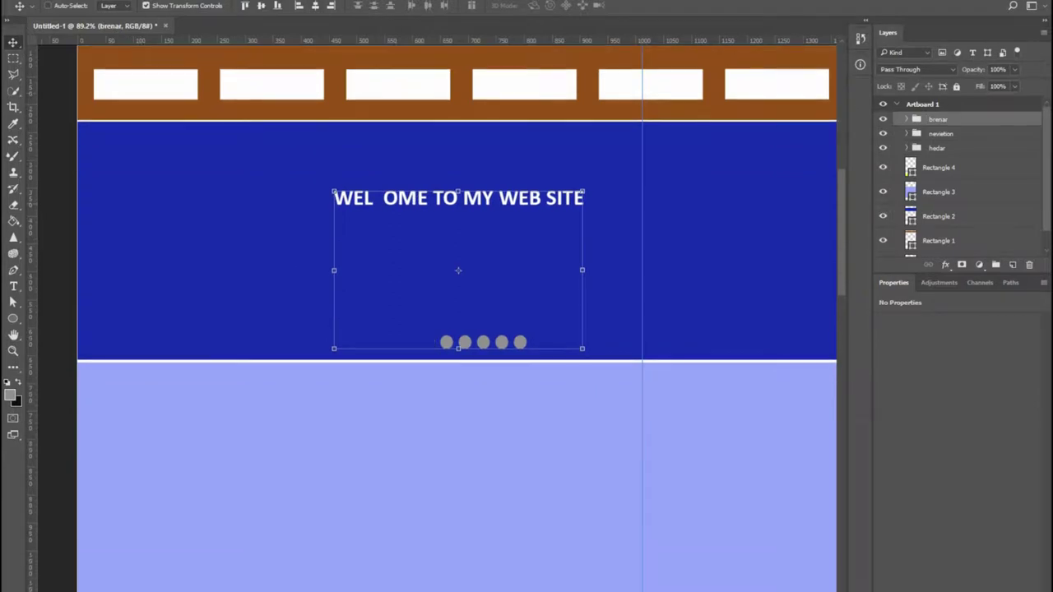
key(m)
scroll(456, 251, down, 4)
drag(456, 250, 440, 239)
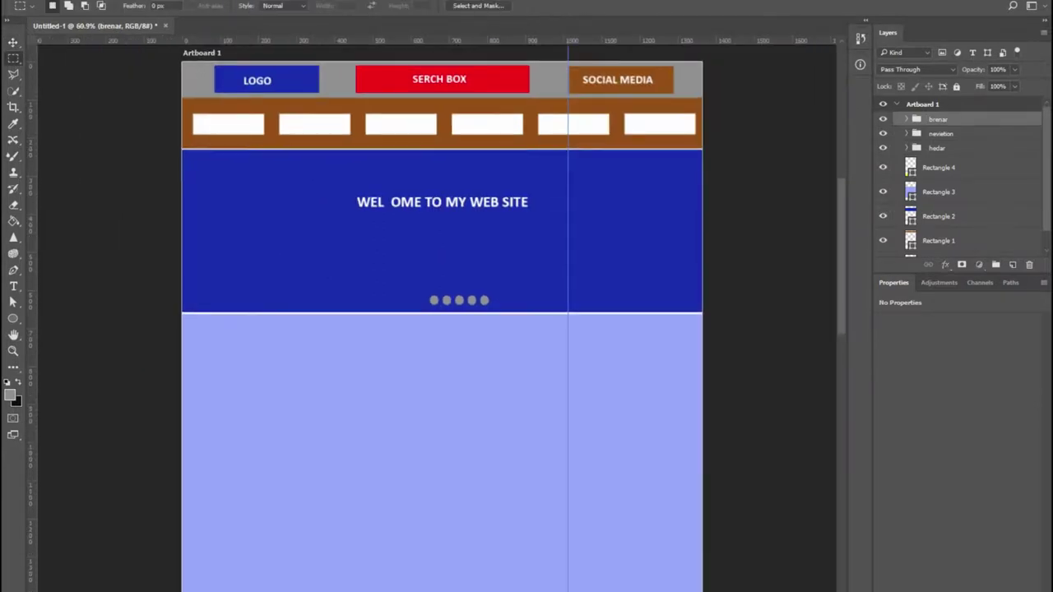
Step: Centre the bulet group of ellipses horizontally beneath the welcome text
ctrl+click(442, 203)
key(v)
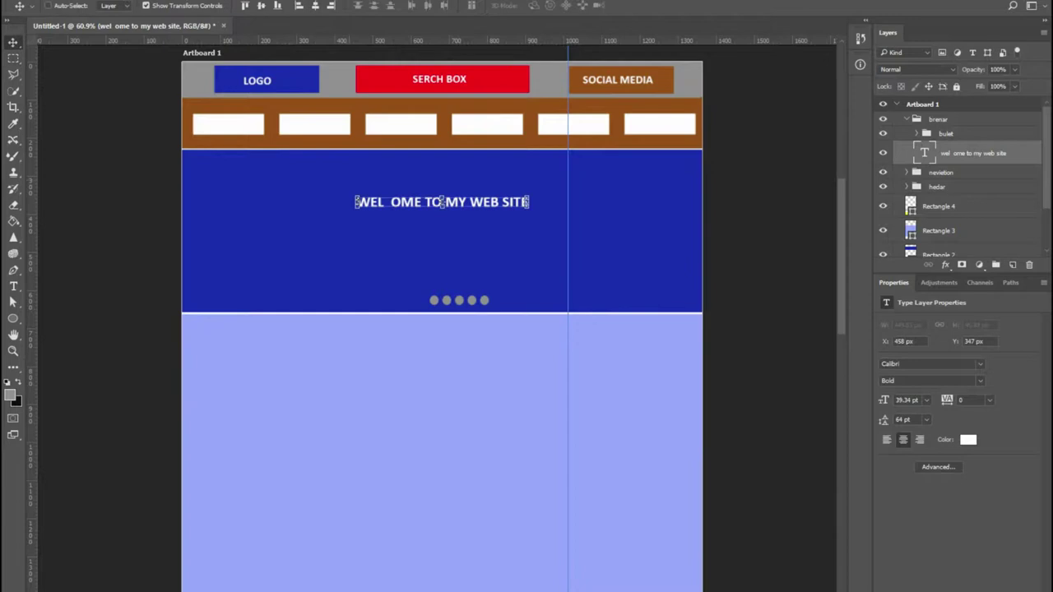
click(941, 172)
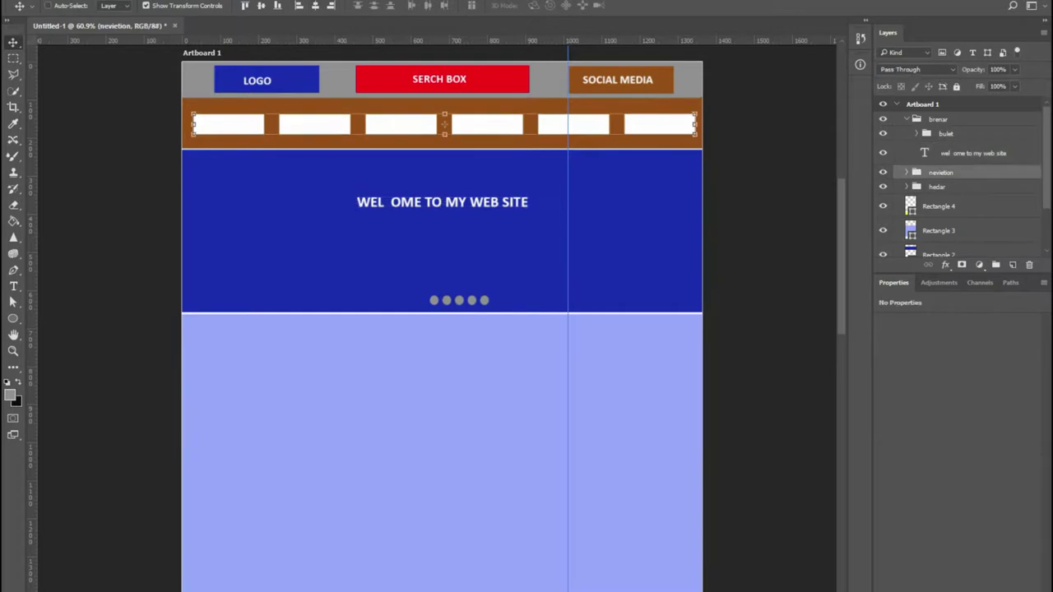
click(946, 133)
Step: Draw a paragraph text box of about 920 × 136 px below the welcome text and fill it with Lorem Ipsum
key(t)
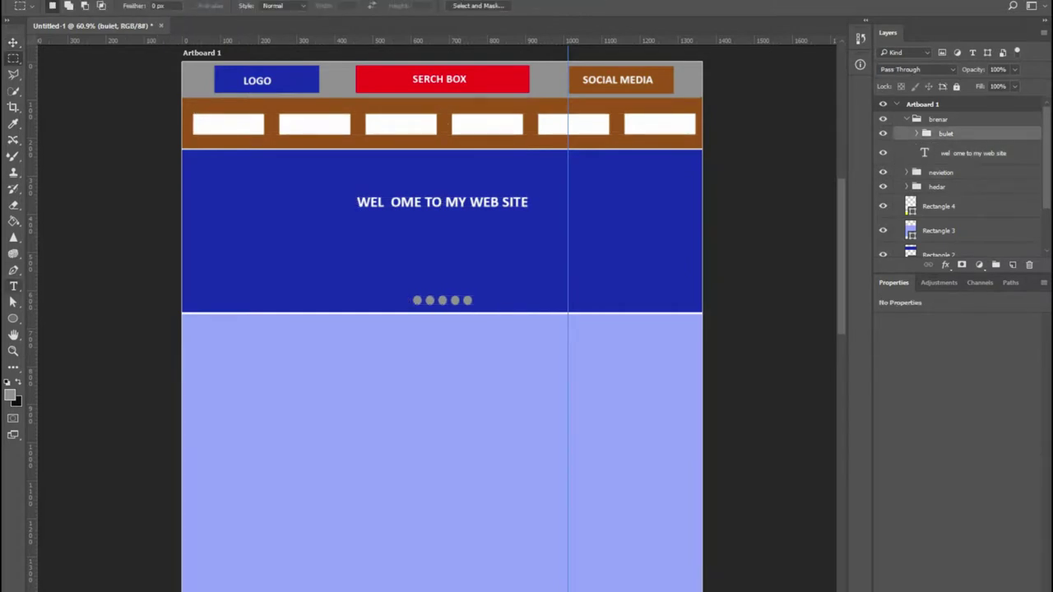
drag(278, 222, 630, 273)
click(135, 1)
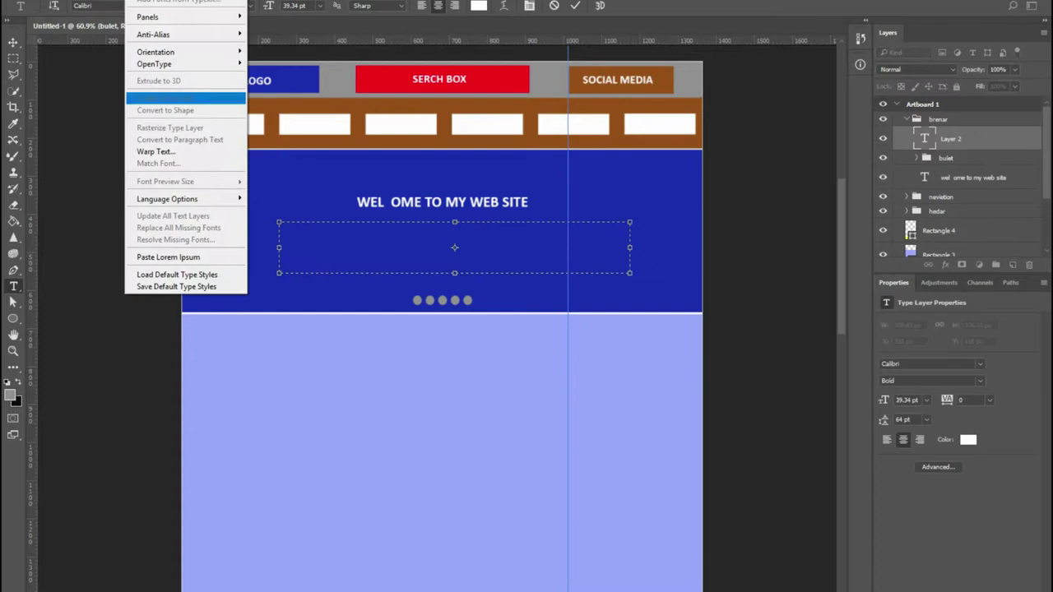
click(168, 257)
Step: Set the Lorem Ipsum paragraph's font size to 12 pt and its leading to Auto
key(ctrl+a)
click(320, 6)
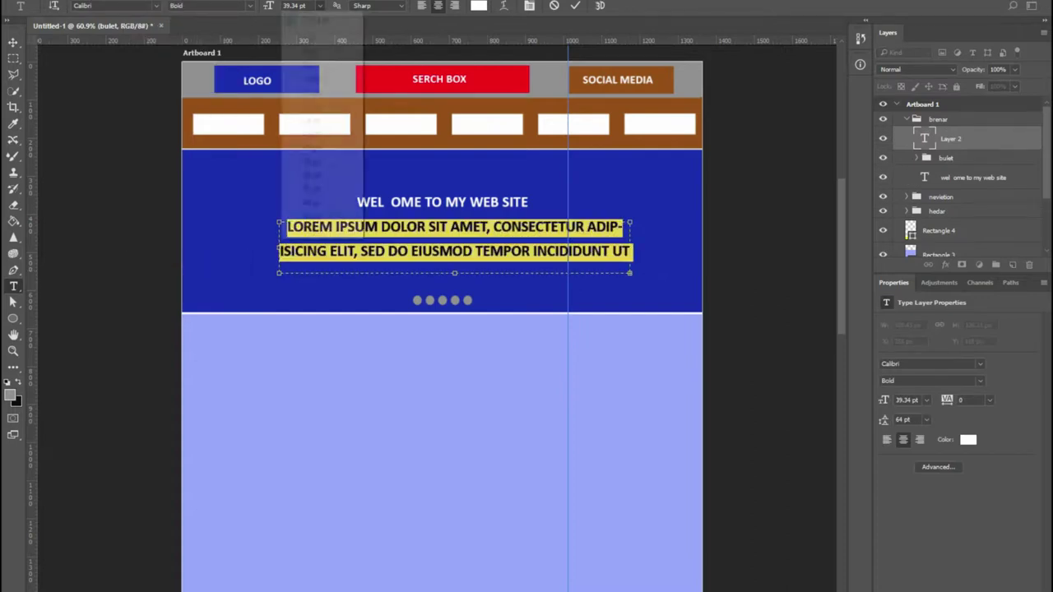
click(311, 107)
key(ctrl+t)
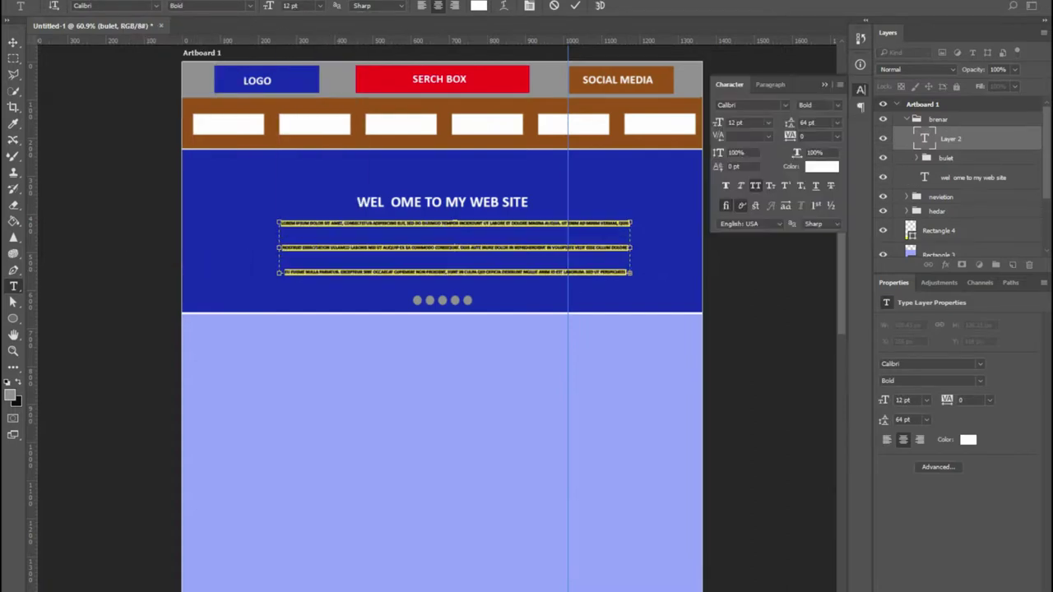
click(838, 122)
click(824, 137)
click(825, 85)
click(576, 5)
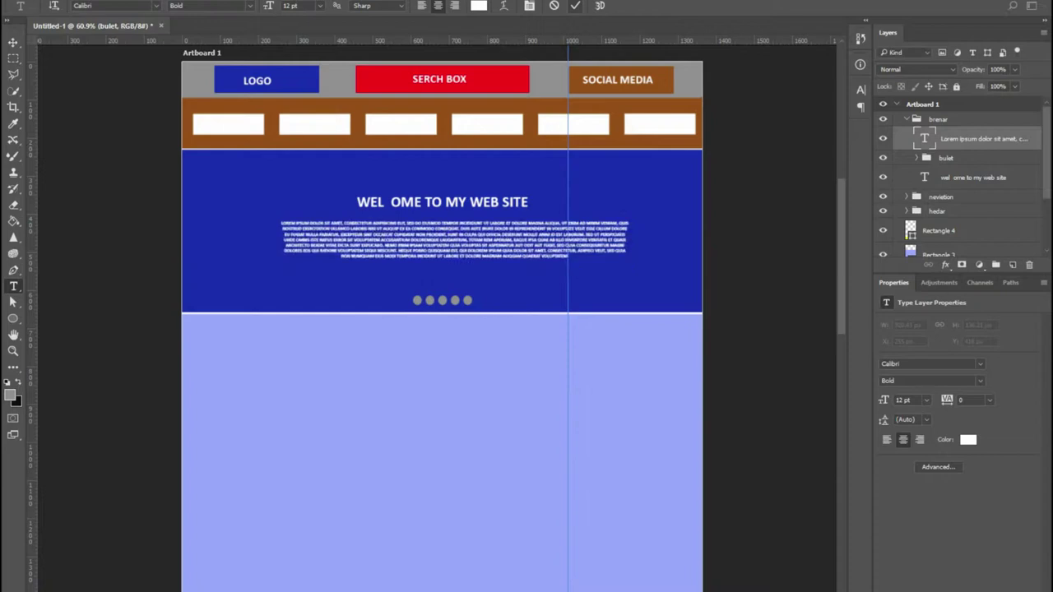
Step: Nudge the Lorem Ipsum paragraph down to Y 433 px, away from the welcome text
key(ctrl+Down)
key(ctrl+Down)
key(ctrl+Down)
key(ctrl+Down)
key(ctrl+Down)
key(ctrl+Down)
key(ctrl+Down)
key(ctrl+Down)
key(ctrl+Down)
key(ctrl+Down)
key(ctrl+Down)
key(ctrl+Down)
key(ctrl+Down)
key(ctrl+Down)
key(ctrl+Down)
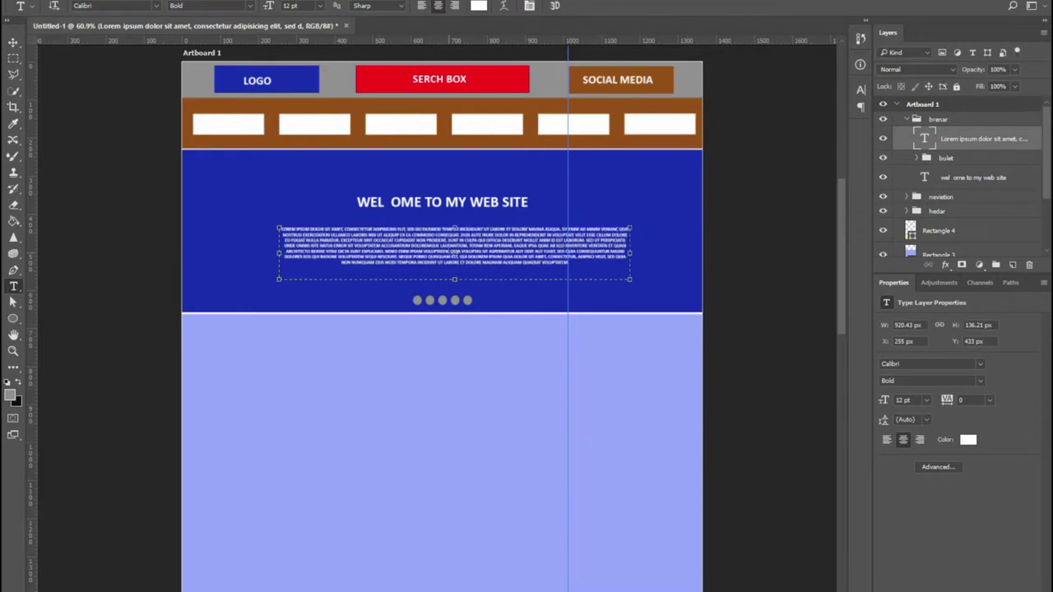
Step: Change the Lorem Ipsum paragraph's font style to Light, with Sharp anti-aliasing
click(343, 247)
key(ctrl+a)
click(156, 6)
click(250, 6)
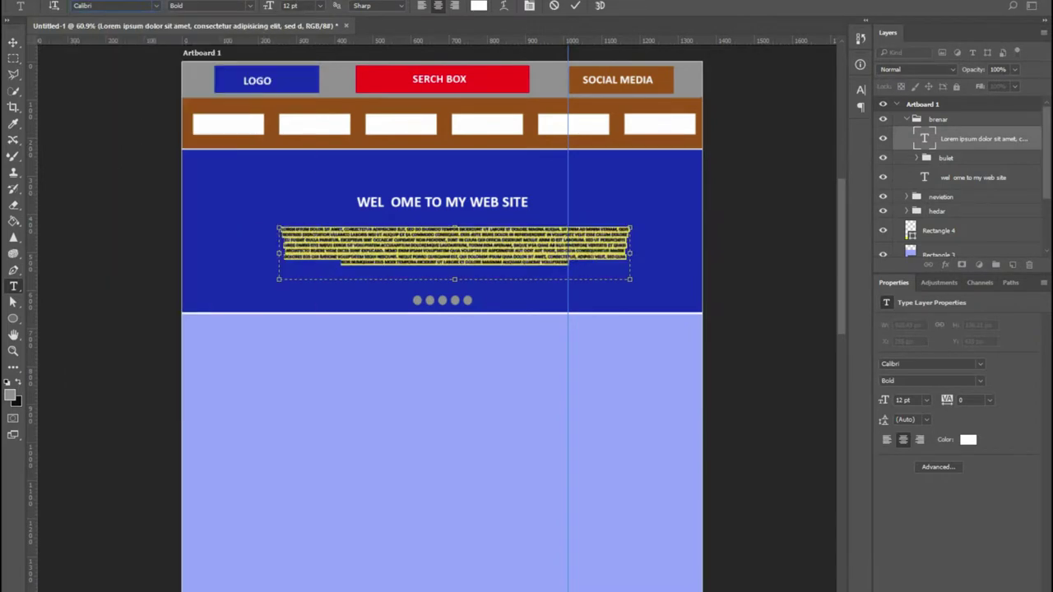
click(250, 6)
click(193, 17)
click(401, 5)
click(370, 22)
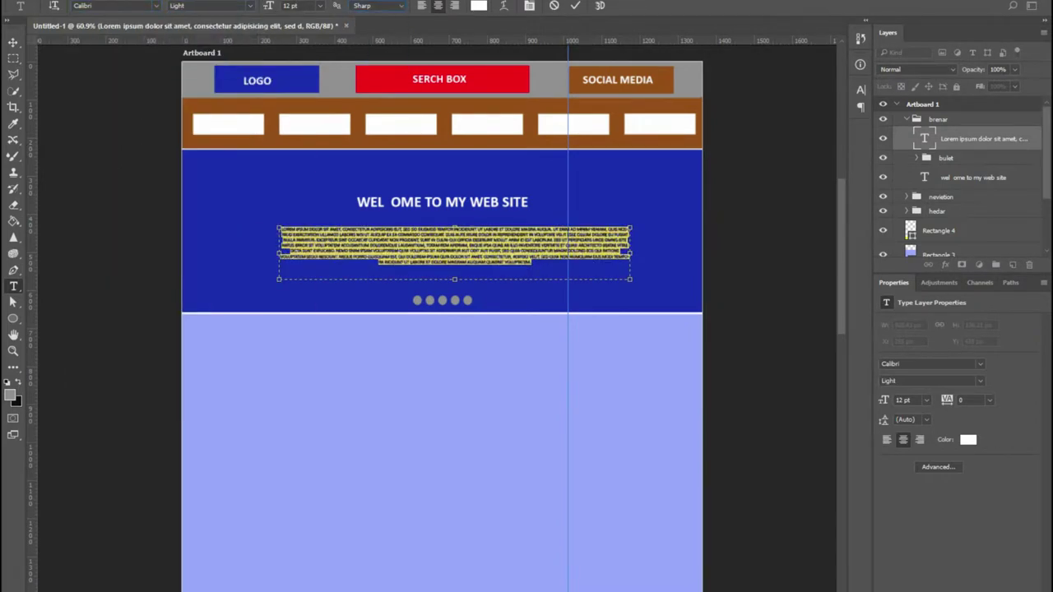
click(575, 6)
Step: Nudge the Lorem Ipsum paragraph down 7 px to Y 440 px
key(z)
right_click(462, 265)
click(495, 305)
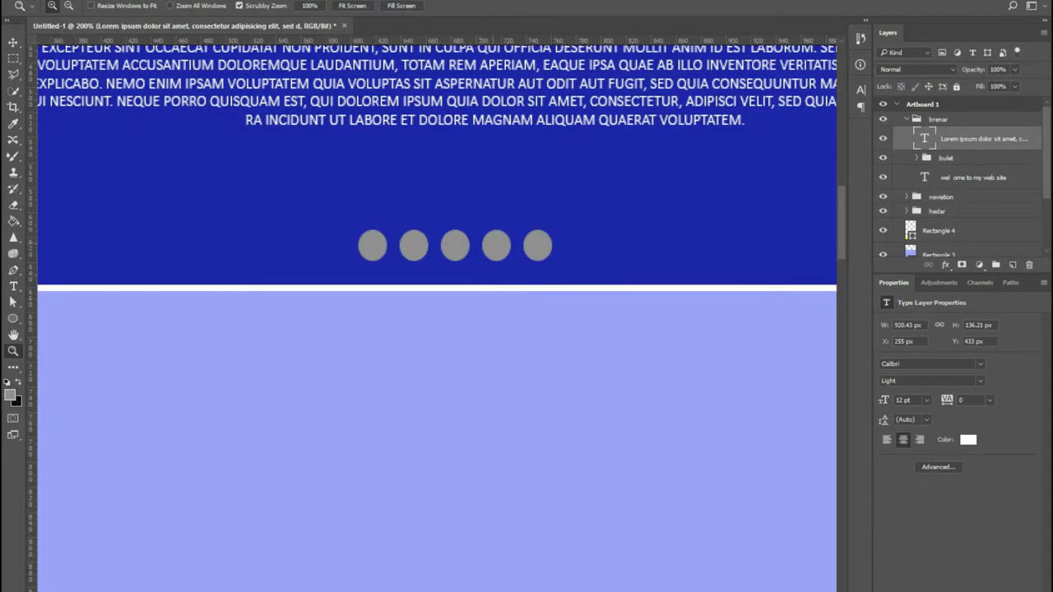
scroll(502, 306, up, 3)
key(ctrl+Down)
key(ctrl+Down)
key(ctrl+Down)
key(ctrl+Down)
key(ctrl+Down)
key(ctrl+Down)
key(ctrl+Down)
right_click(519, 326)
click(546, 349)
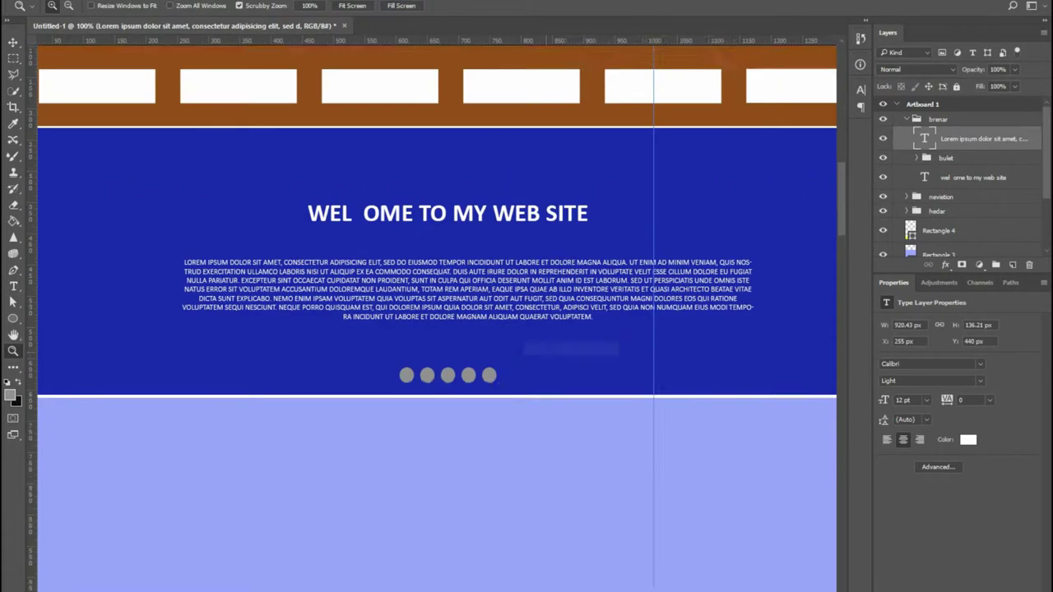
Step: Nudge the Lorem Ipsum paragraph up 6 px to Y 434 px
drag(531, 349, 545, 403)
drag(545, 255, 524, 279)
alt+click(524, 279)
drag(526, 345, 514, 104)
scroll(457, 329, down, 1)
scroll(456, 329, up, 5)
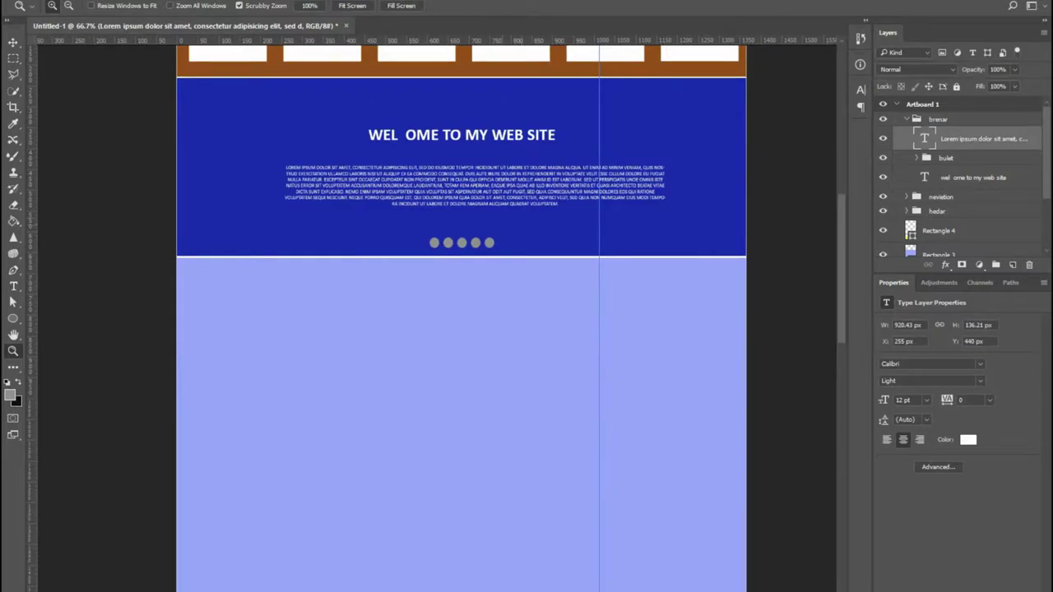
key(v)
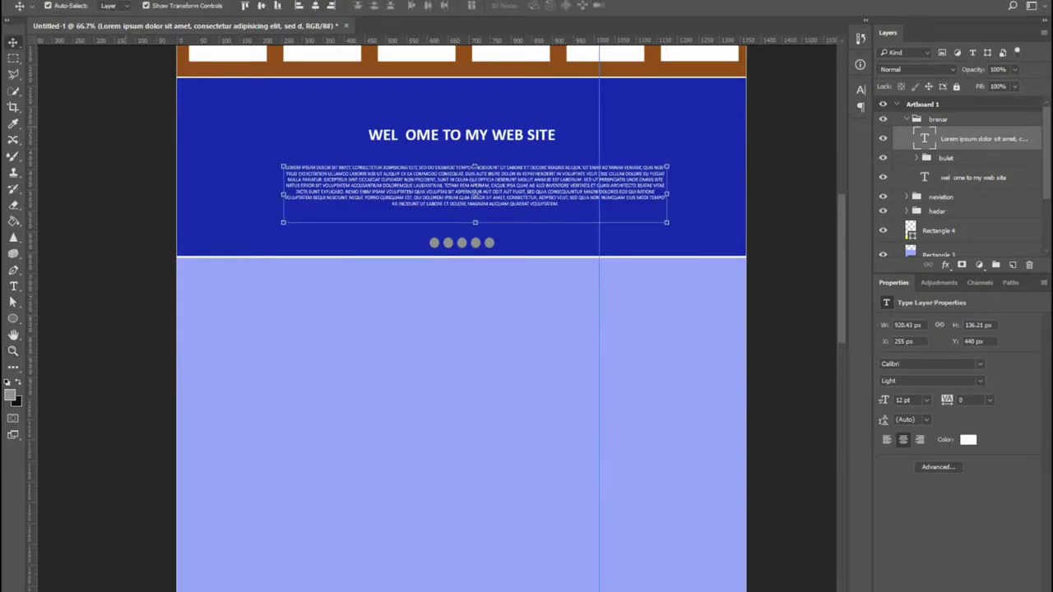
key(ctrl+Up)
key(ctrl+Up)
key(ctrl+Up)
key(ctrl+Up)
key(ctrl+Up)
key(ctrl+Up)
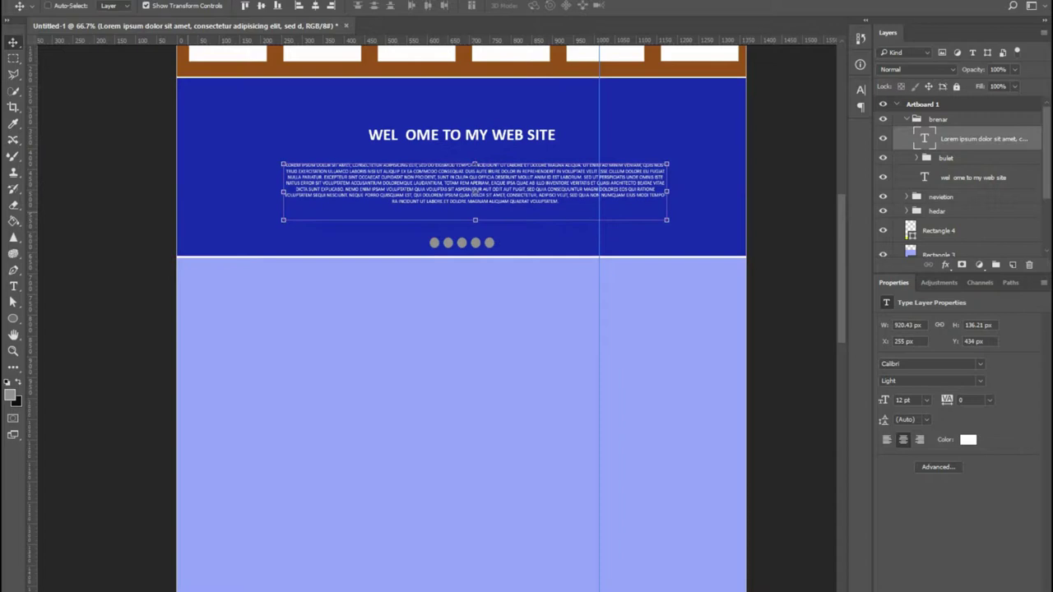
Step: Fine-tune the Lorem Ipsum paragraph's vertical position to Y 435 px and collapse the brenar group
key(m)
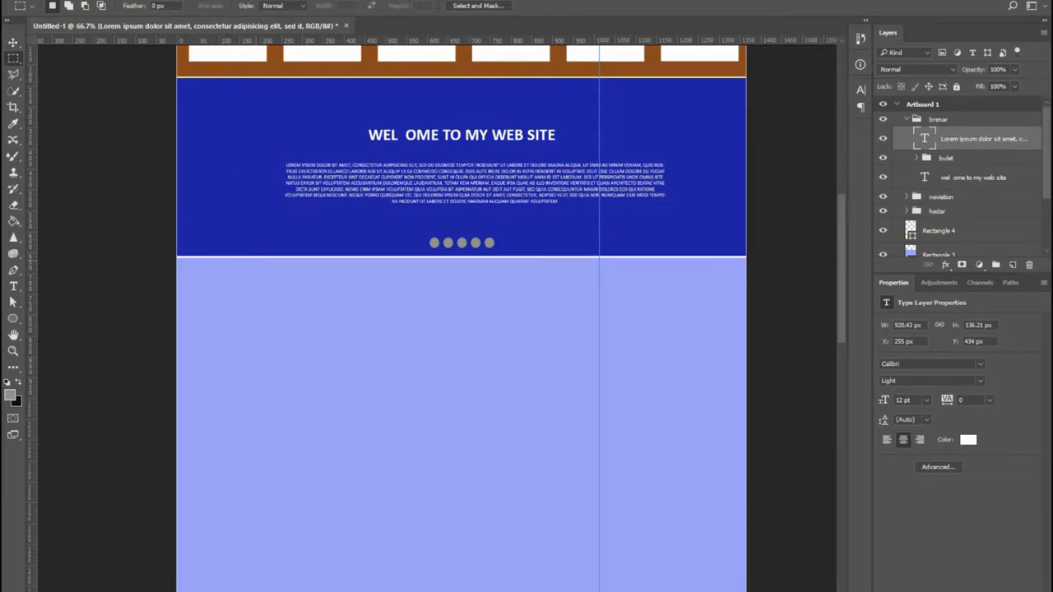
key(v)
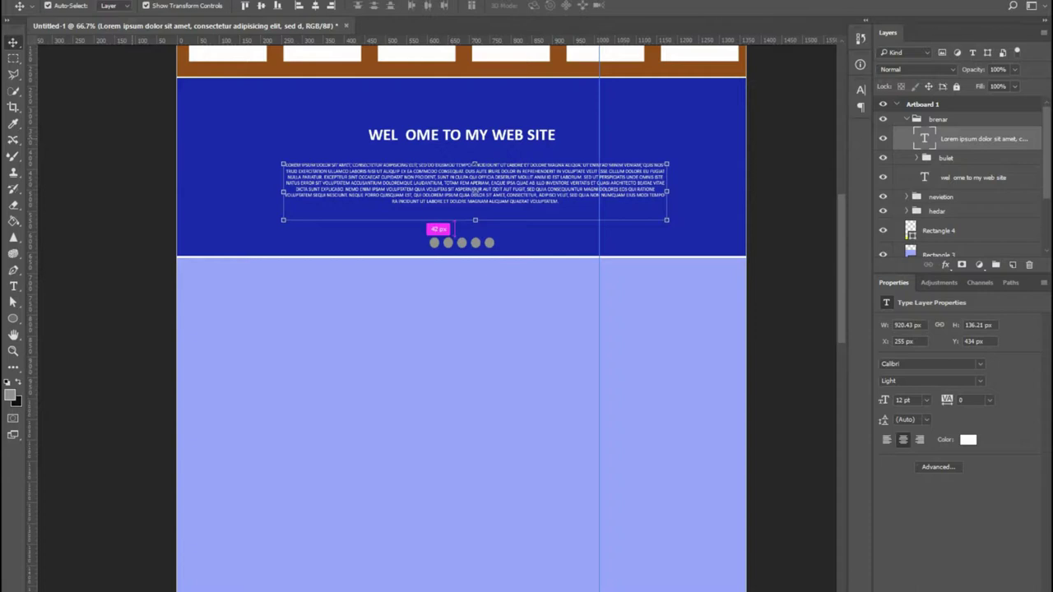
key(ctrl+Down)
key(ctrl+Down)
drag(475, 191, 475, 190)
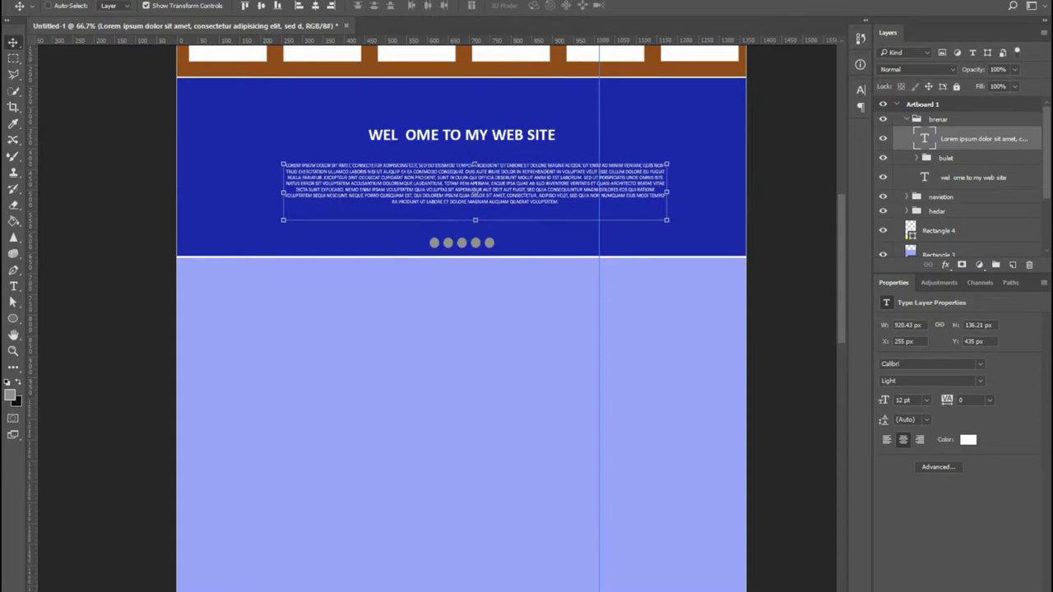
click(906, 119)
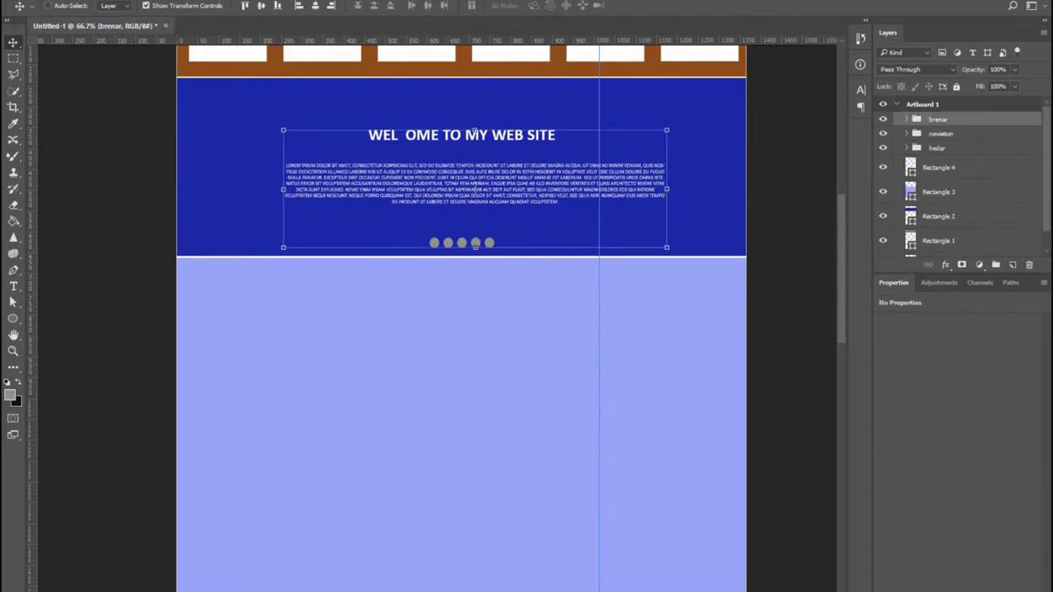
Step: Hide the vertical guide crossing the light blue section
key(m)
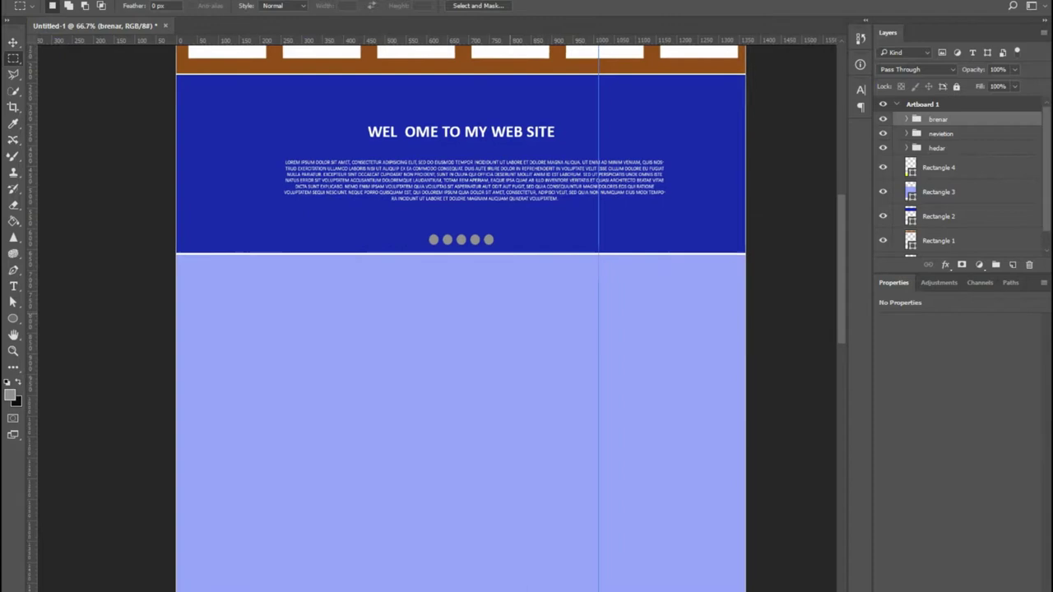
scroll(461, 329, down, 4)
scroll(466, 318, down, 1)
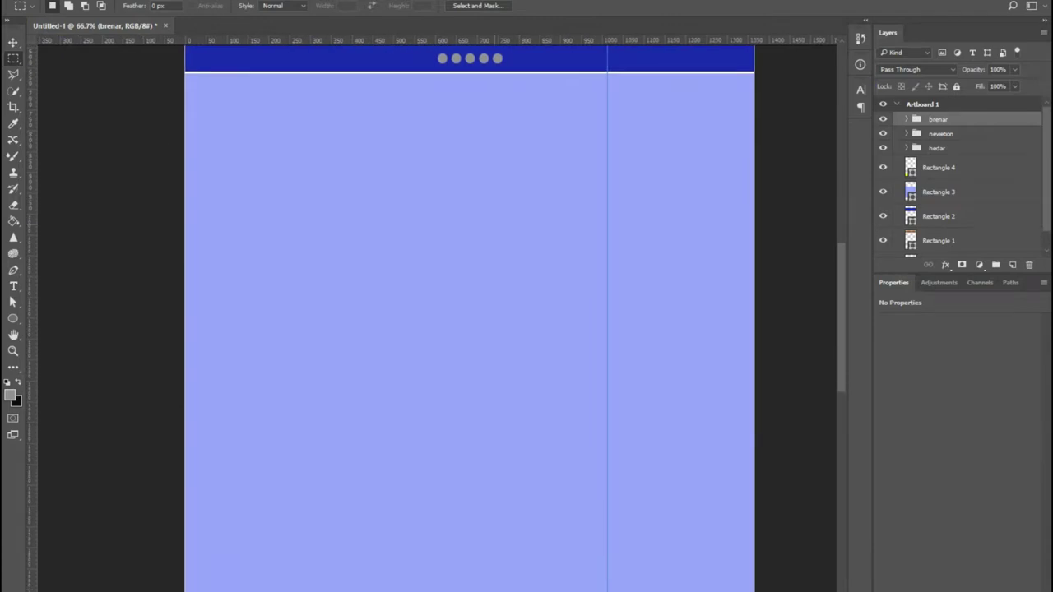
key(ctrl+minus)
scroll(445, 317, down, 1)
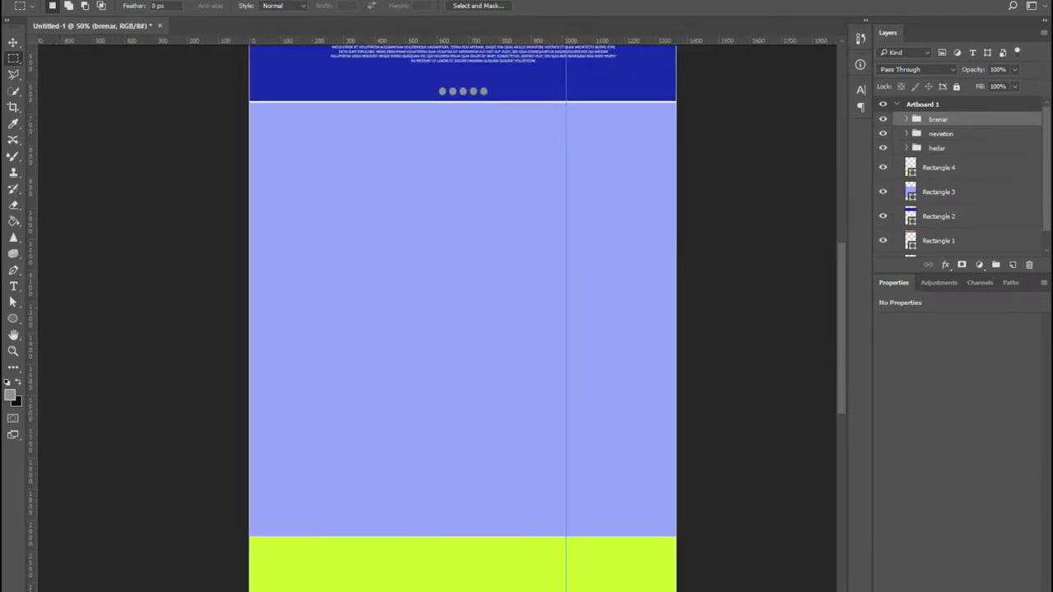
key(ctrl+semicolon)
drag(455, 308, 451, 289)
key(z)
click(452, 281)
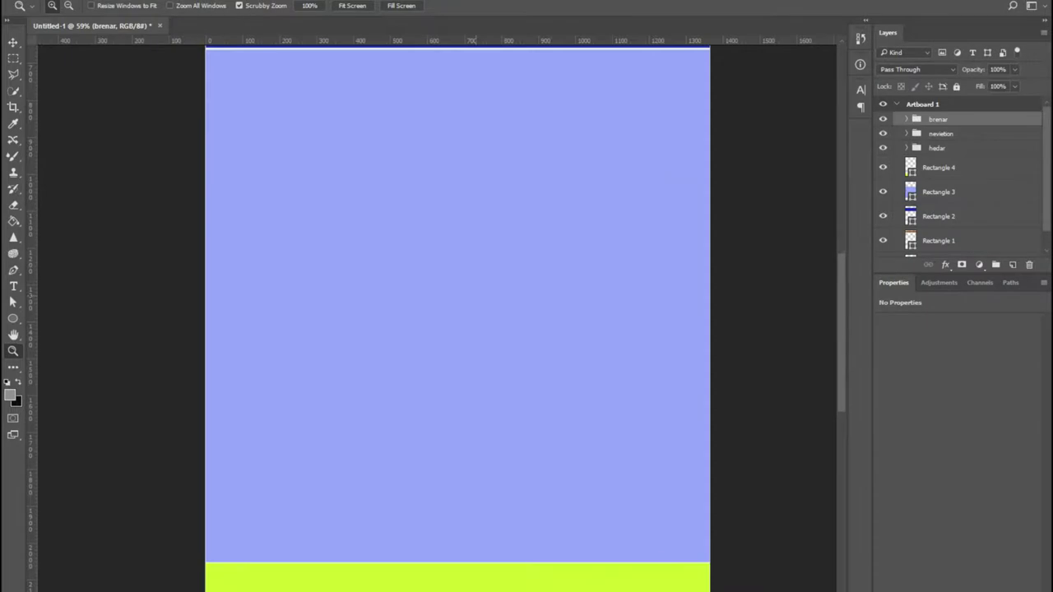
Step: Create a new layer group above the brenar group and name it "contenar"
drag(465, 265, 458, 275)
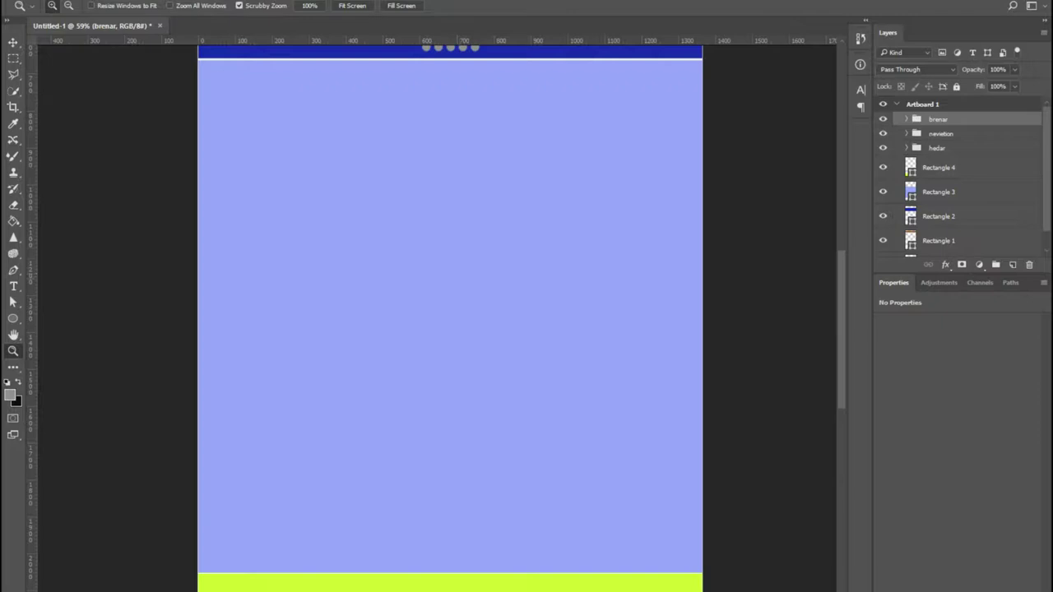
drag(459, 276, 453, 278)
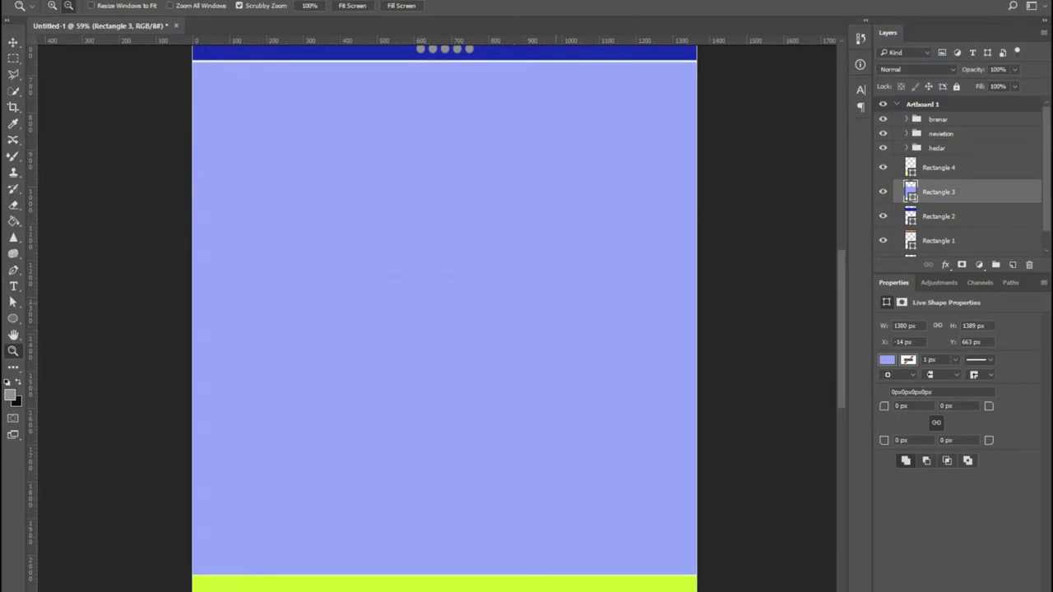
drag(551, 304, 531, 316)
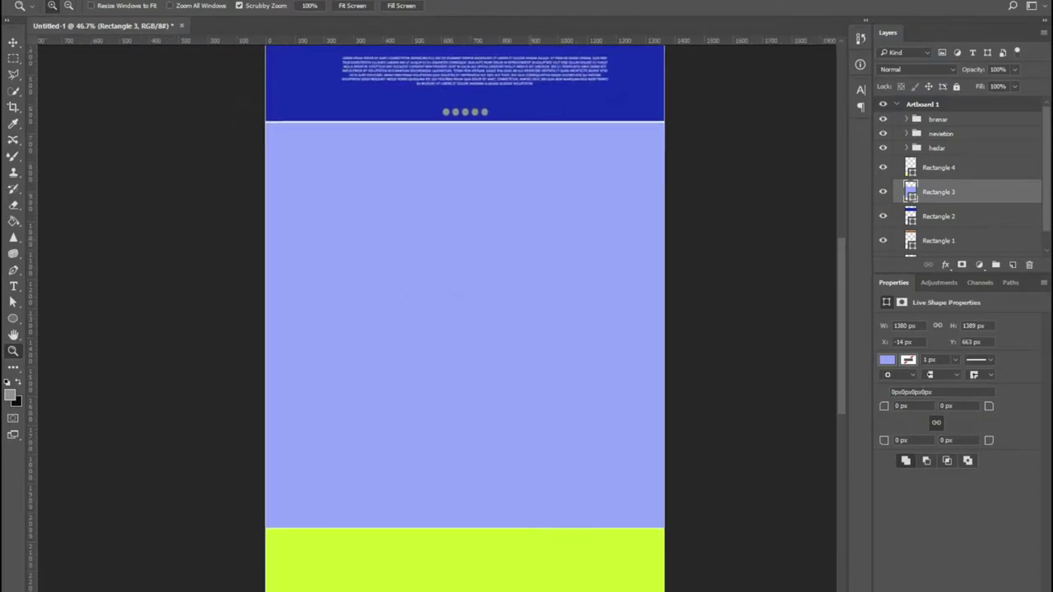
scroll(444, 321, up, 2)
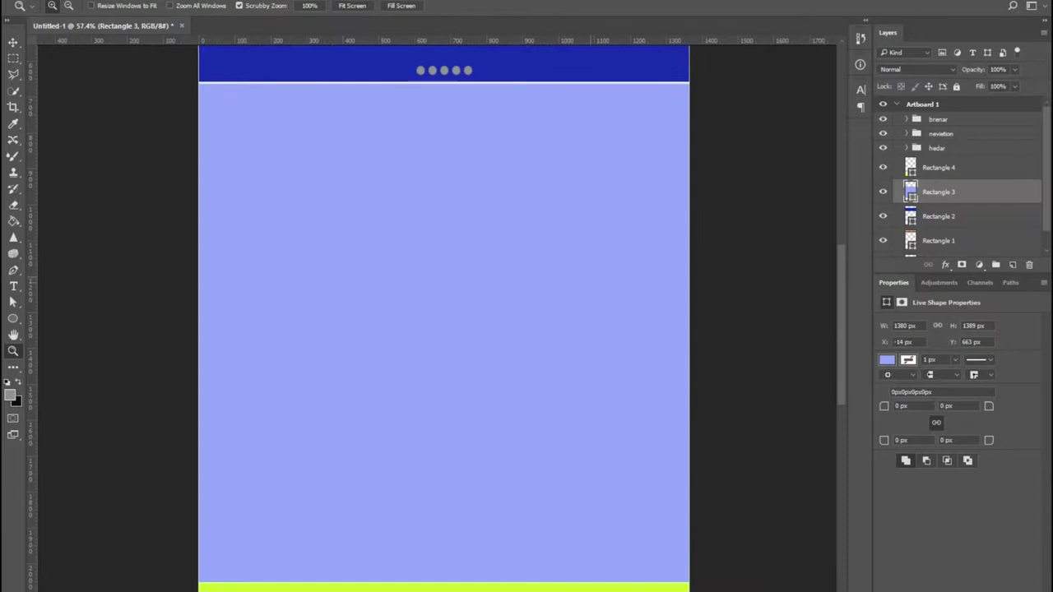
click(938, 119)
click(995, 265)
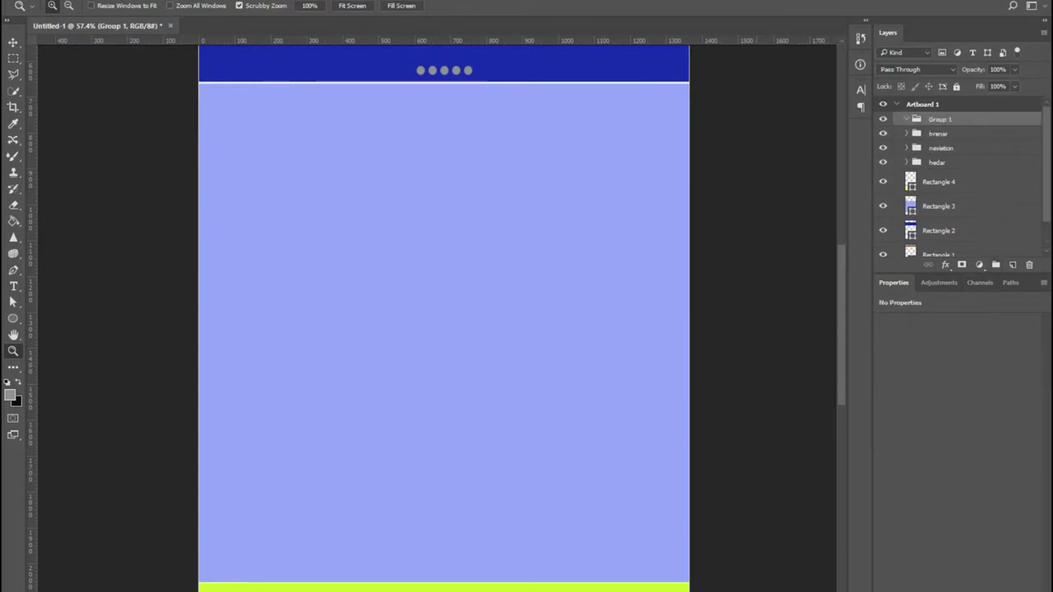
double_click(940, 120)
text(contenar)
key(Return)
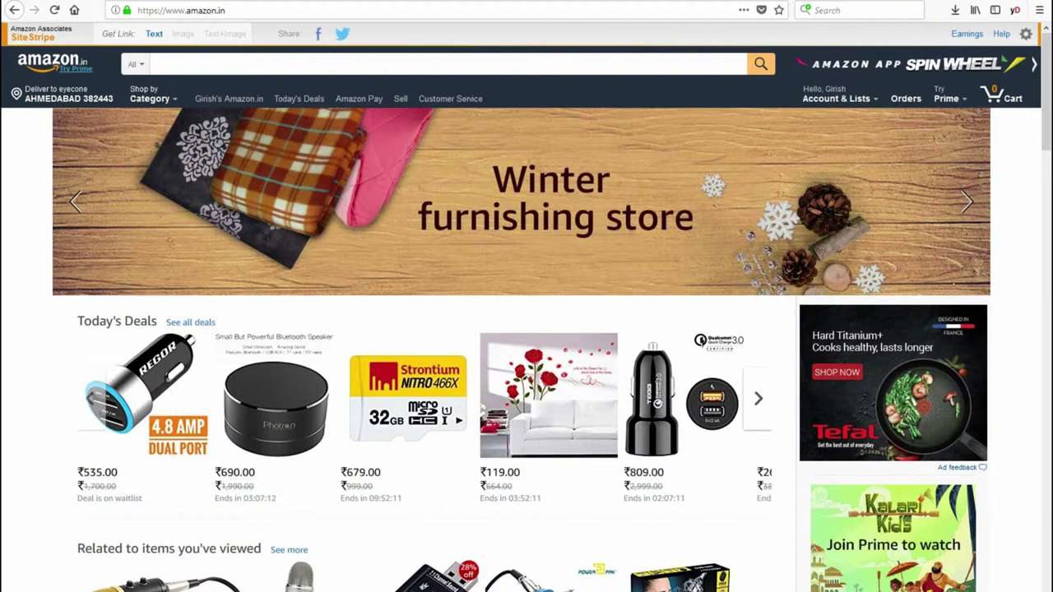
Step: Check the Amazon home page's layout for reference and draw a coral pink circle about 270 px wide near the light blue section's upper-left corner
scroll(526, 329, down, 3)
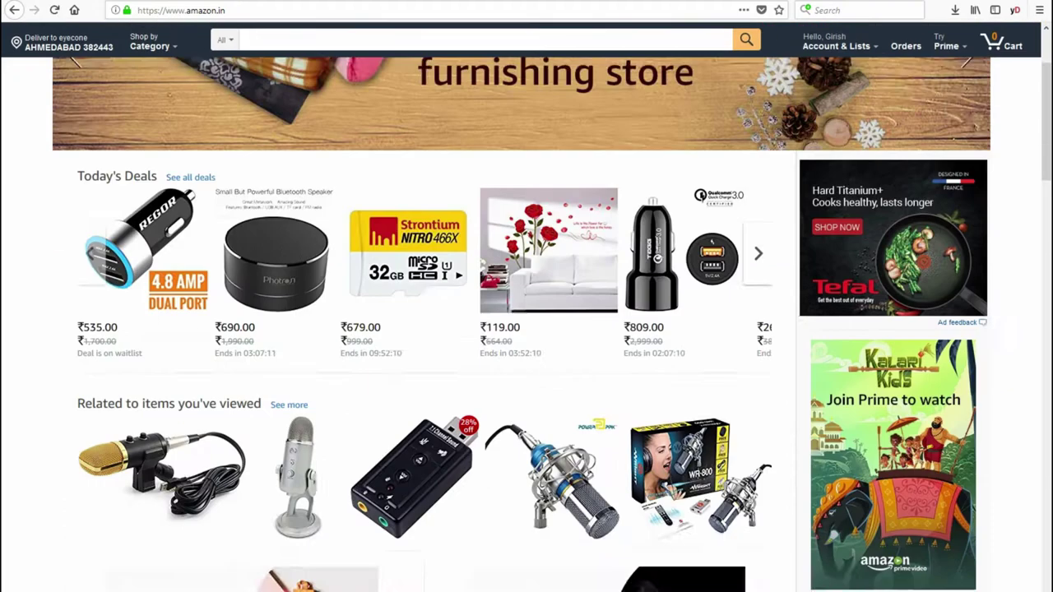
scroll(412, 352, down, 3)
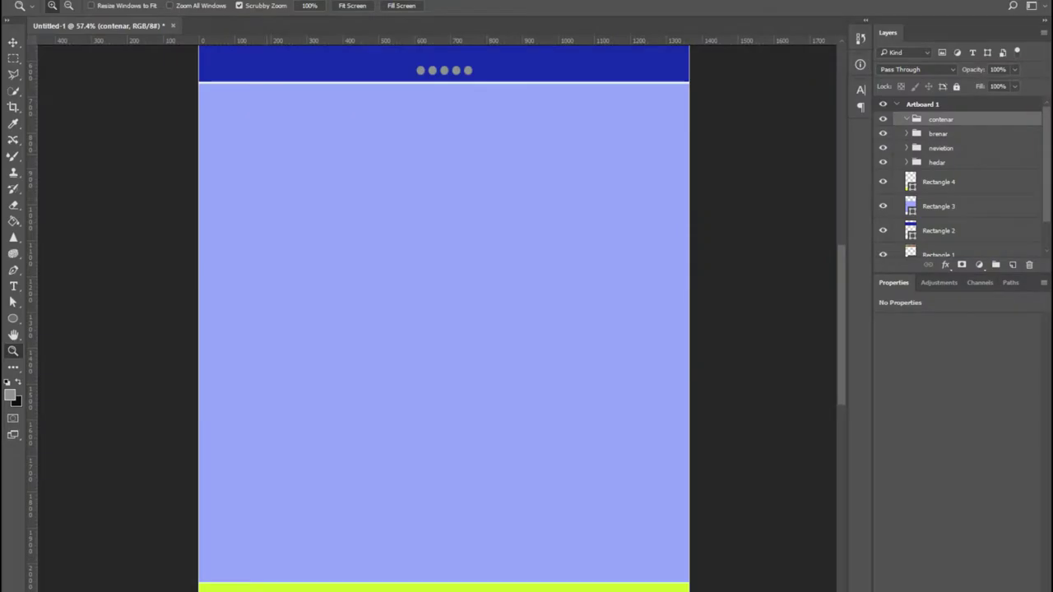
key(u)
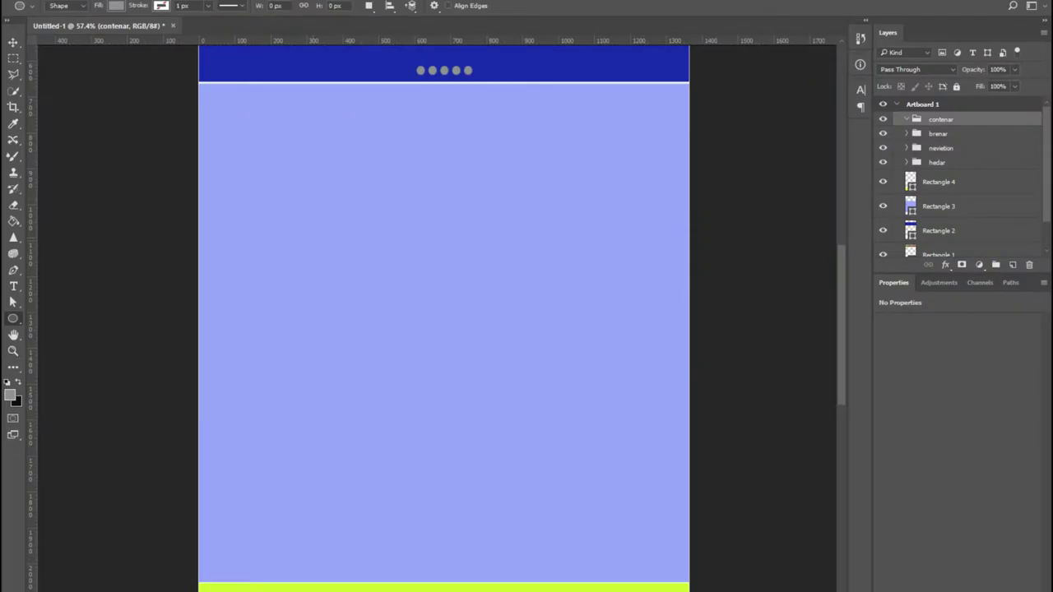
drag(246, 127, 345, 224)
click(117, 6)
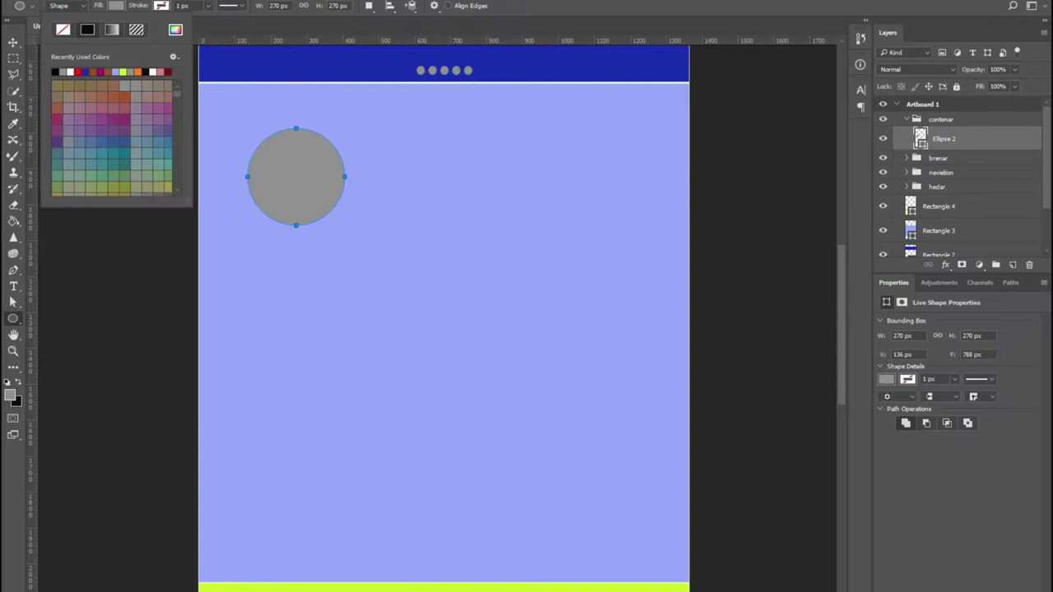
click(160, 72)
Step: Duplicate the pink circle three times to form a horizontal row of four circles
click(14, 42)
drag(297, 198, 633, 183)
ctrl+shift+click(296, 177)
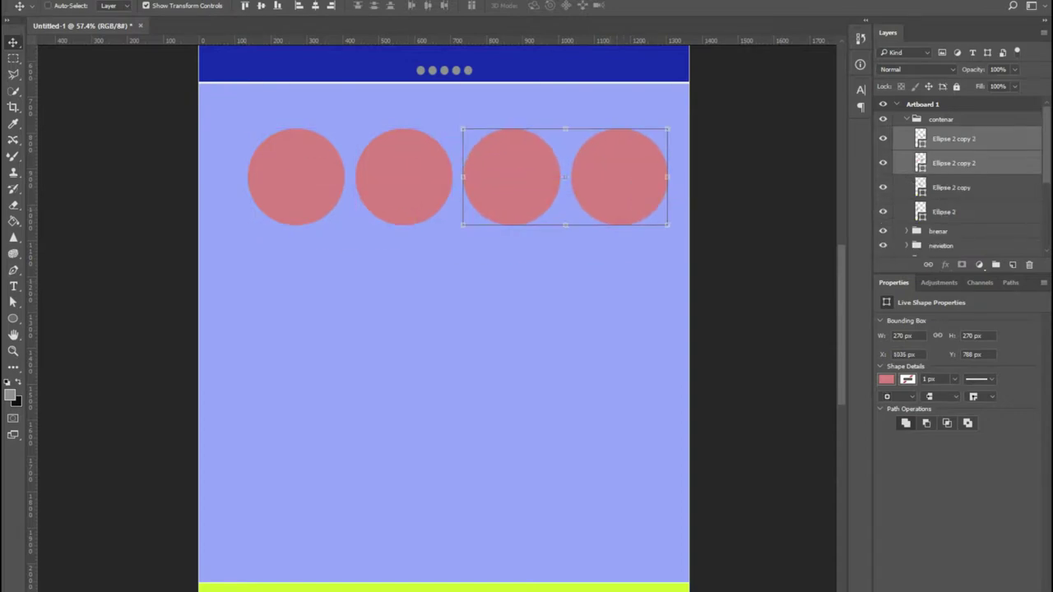
Step: Group the four pink circles as "icon" and centre the group horizontally on the page
click(944, 213)
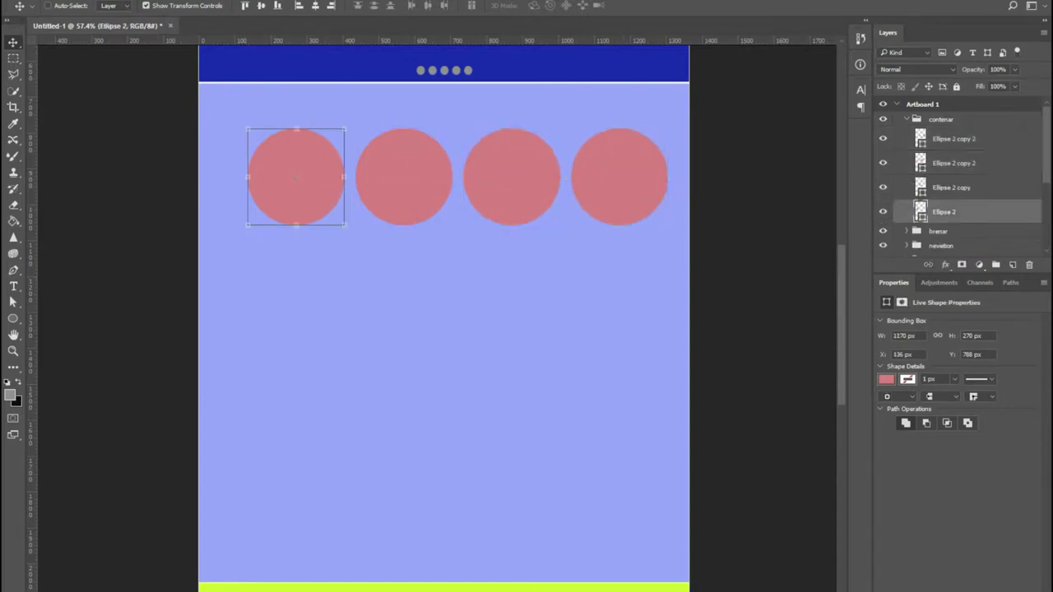
shift+click(954, 139)
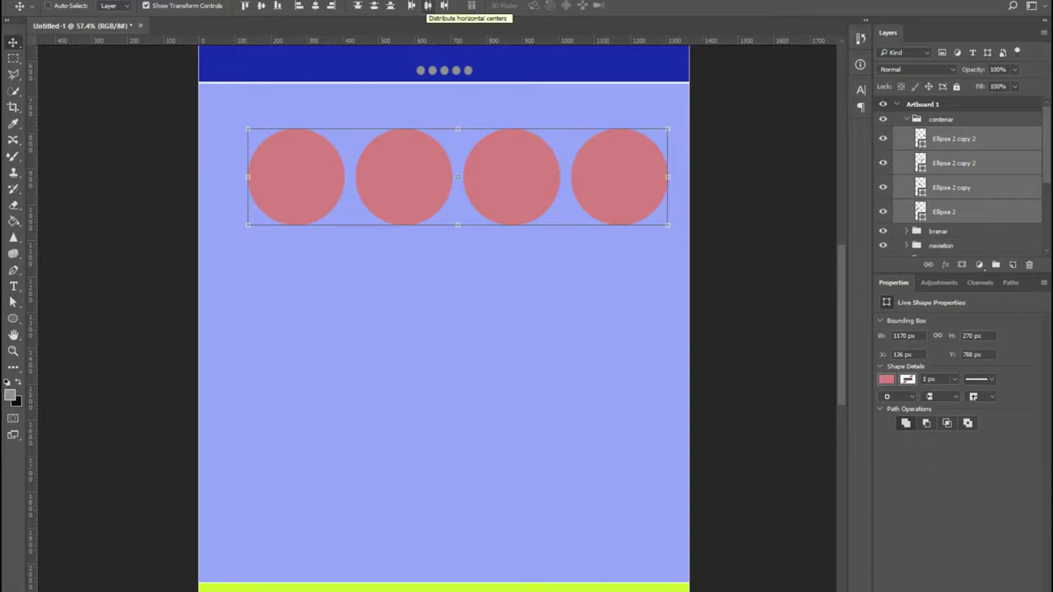
key(ctrl+g)
double_click(950, 134)
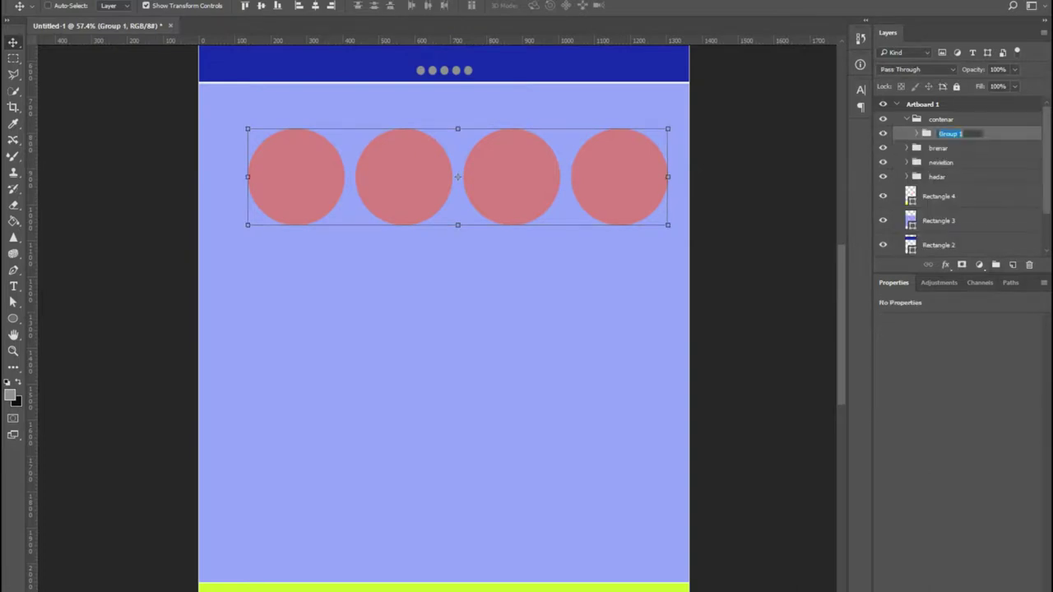
text(icon)
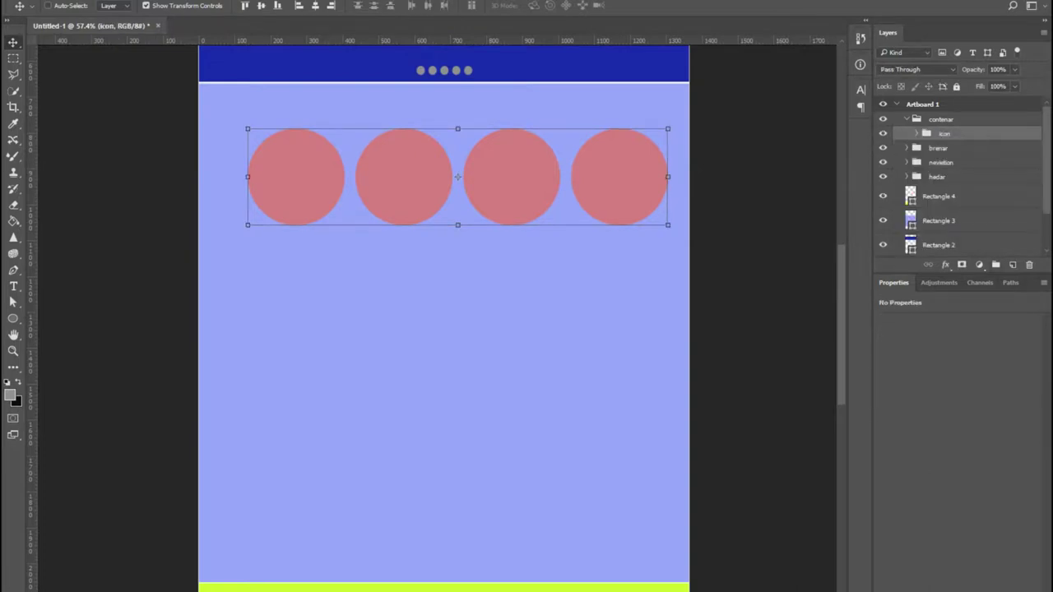
click(315, 6)
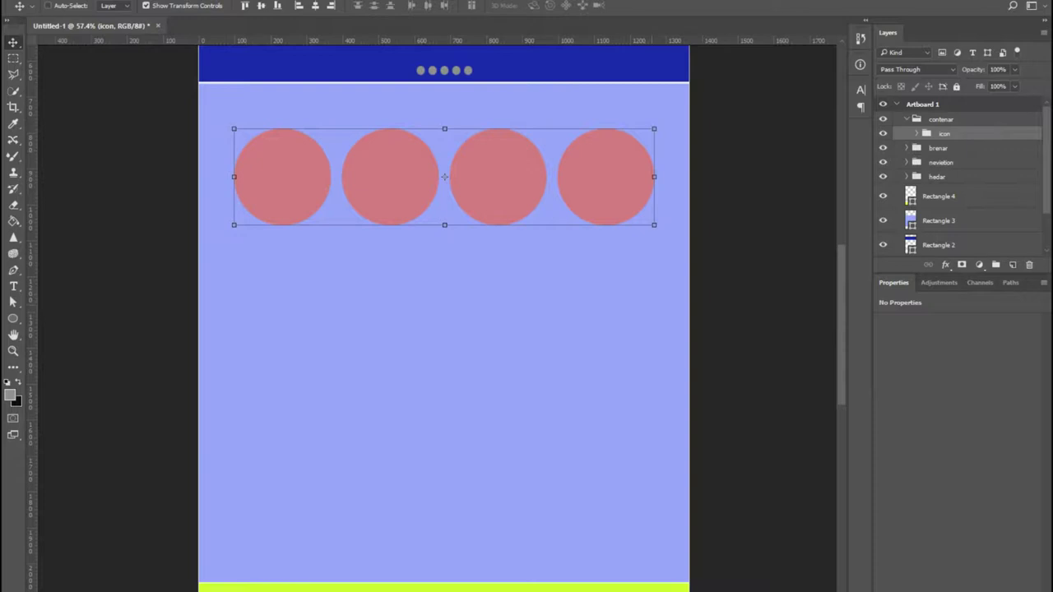
Step: Add the centred white heading "hediang gos her" below the first circle in 23 pt Calibri Light
click(917, 133)
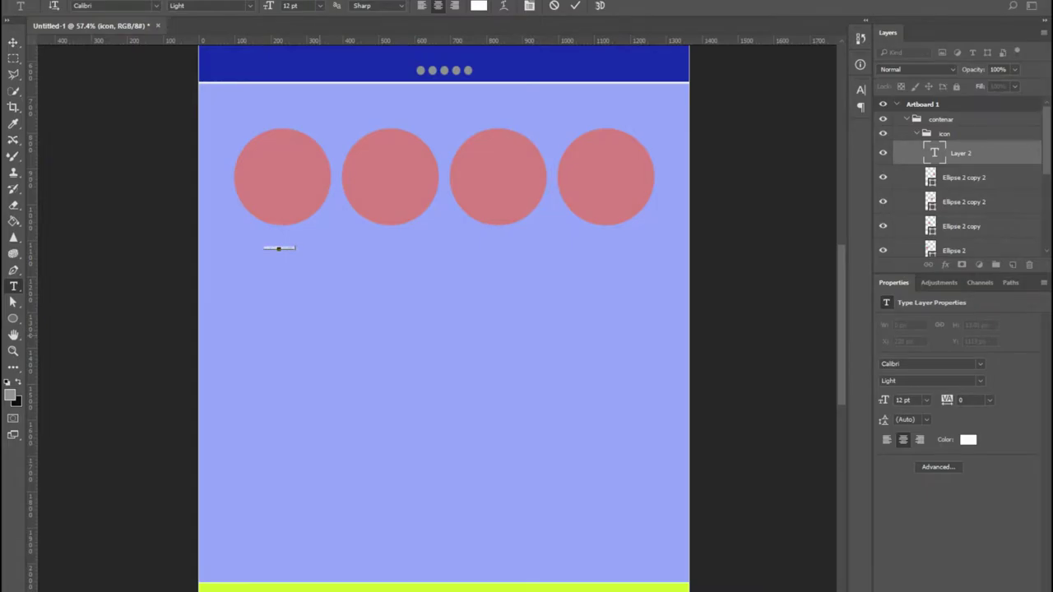
key(ctrl+a)
key(ctrl+shift+period)
key(ctrl+shift+period)
key(ctrl+shift+period)
key(ctrl+shift+period)
key(ctrl+shift+period)
key(ctrl+shift+period)
key(ctrl+shift+period)
key(ctrl+shift+period)
key(ctrl+shift+period)
key(ctrl+shift+period)
key(ctrl+shift+period)
key(ctrl+Return)
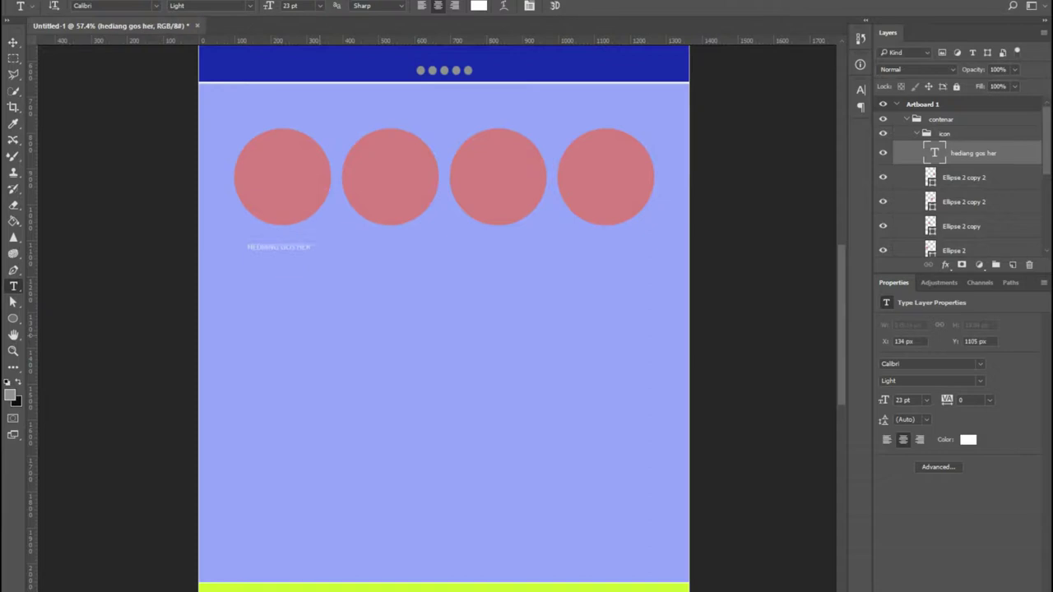
Step: Nudge the heading up so it sits closer to the first circle
key(ctrl+shift+Up)
key(ctrl+shift+Up)
key(ctrl+Down)
key(ctrl+Down)
key(ctrl+Down)
key(ctrl+Down)
key(ctrl+Down)
key(ctrl+Down)
Step: Set the font size of the heading under the first circle to 24 pt
click(279, 241)
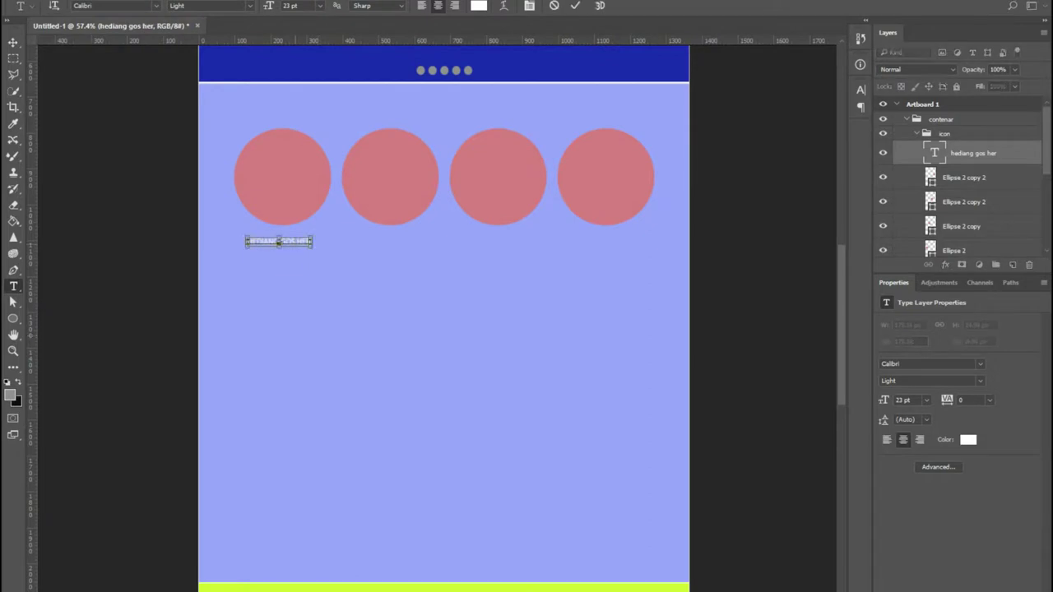
key(ctrl+a)
click(320, 6)
click(321, 162)
key(ctrl+Return)
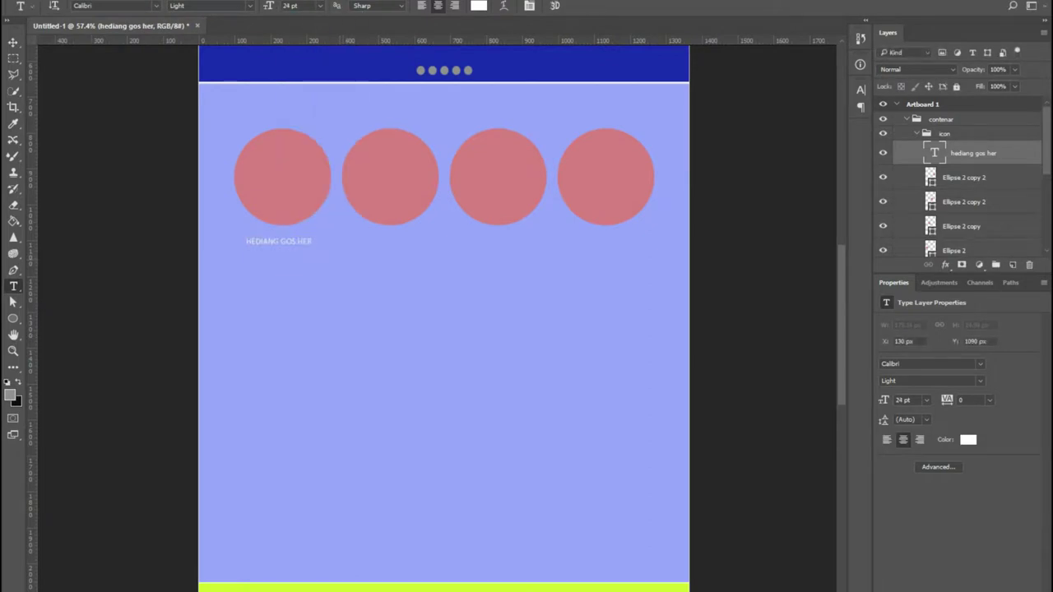
Step: Add a paragraph text box about 283 by 120 px below the heading and fill it with Lorem Ipsum
drag(229, 261, 332, 303)
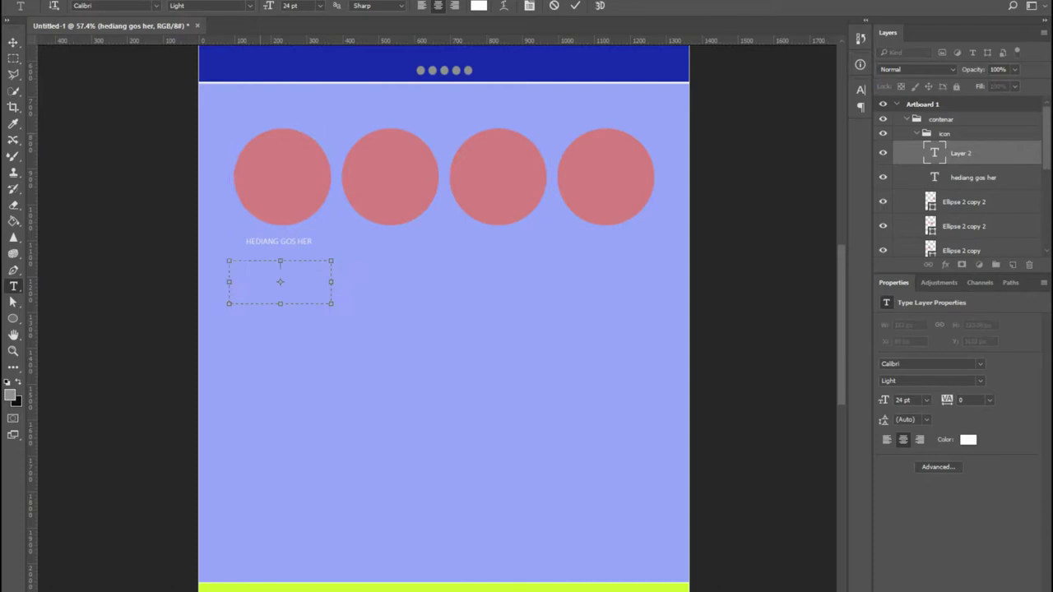
click(137, 0)
key(Up)
key(Up)
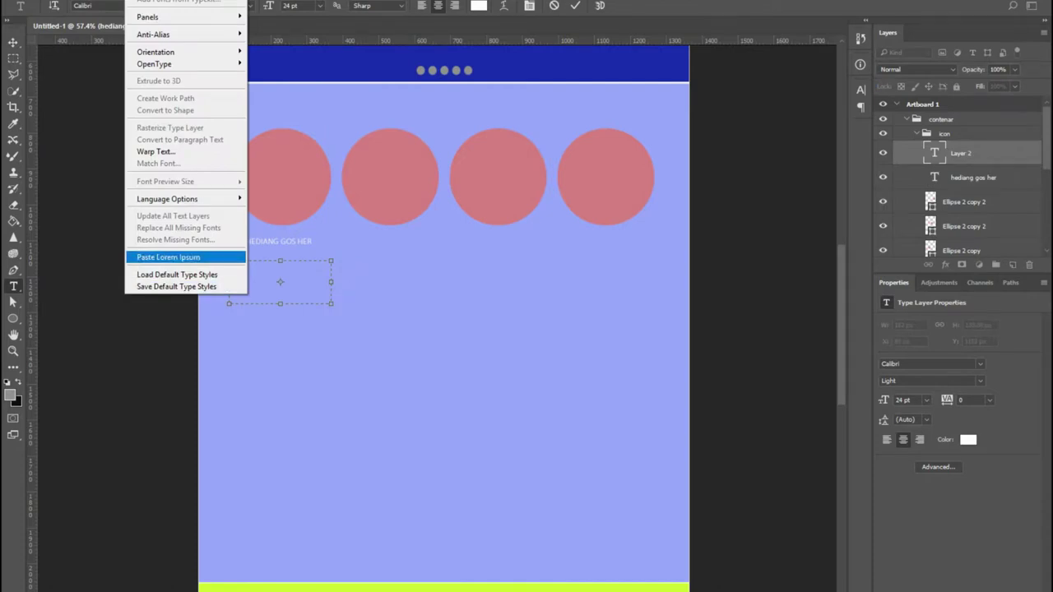
key(Return)
Step: Set the font size of the Lorem Ipsum paragraph under the first circle to 16 pt
key(ctrl+a)
click(320, 6)
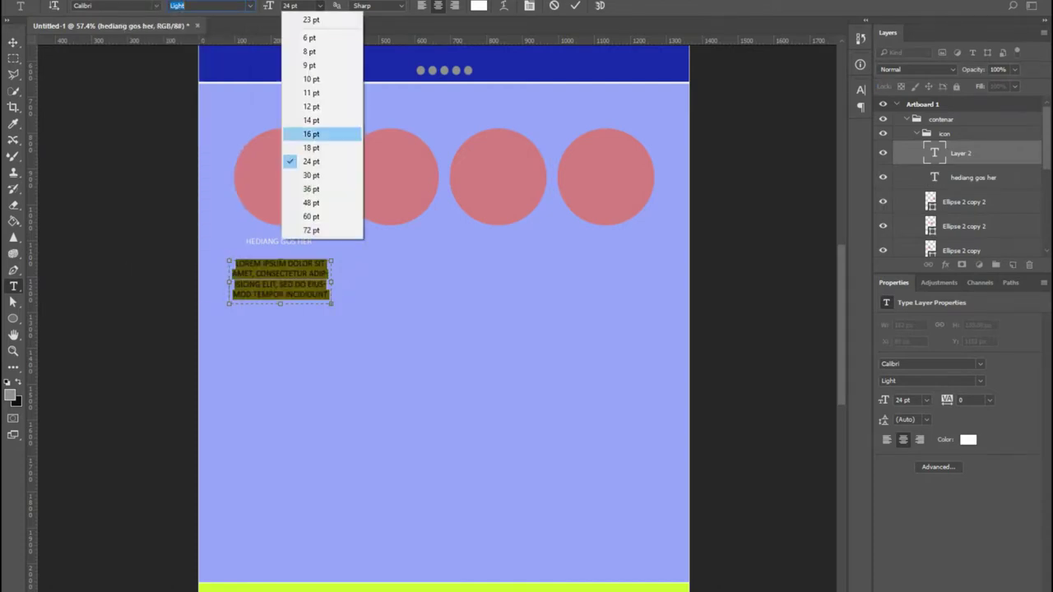
click(313, 107)
click(320, 6)
click(311, 134)
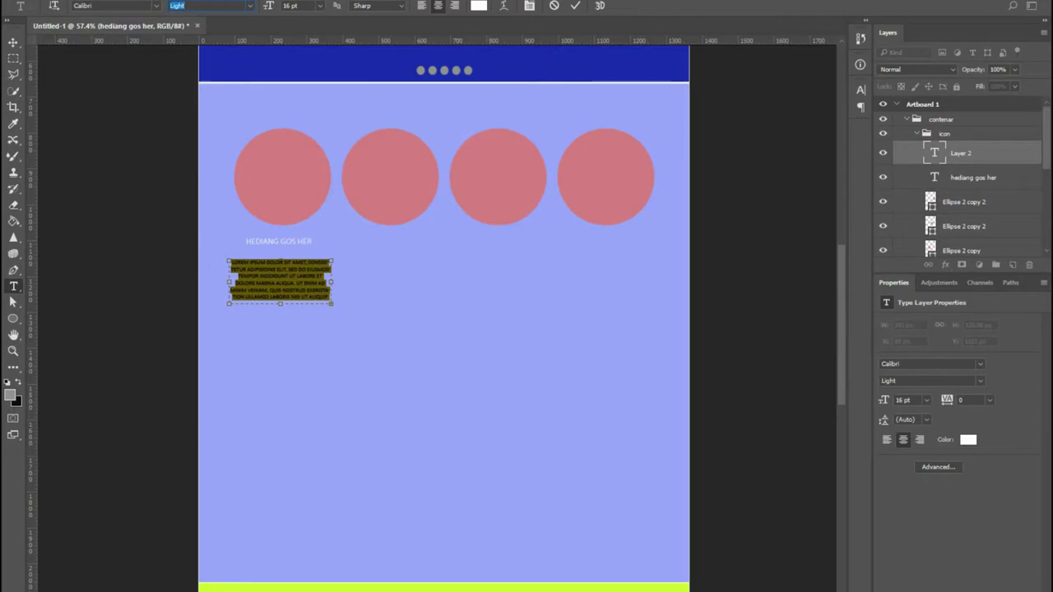
Step: Move the Lorem Ipsum paragraph up closer to its heading, to Y 1144 px
click(13, 42)
key(Up)
key(Up)
key(Up)
key(Up)
key(Up)
key(Up)
key(Up)
key(Up)
key(Up)
key(Up)
key(Up)
key(Up)
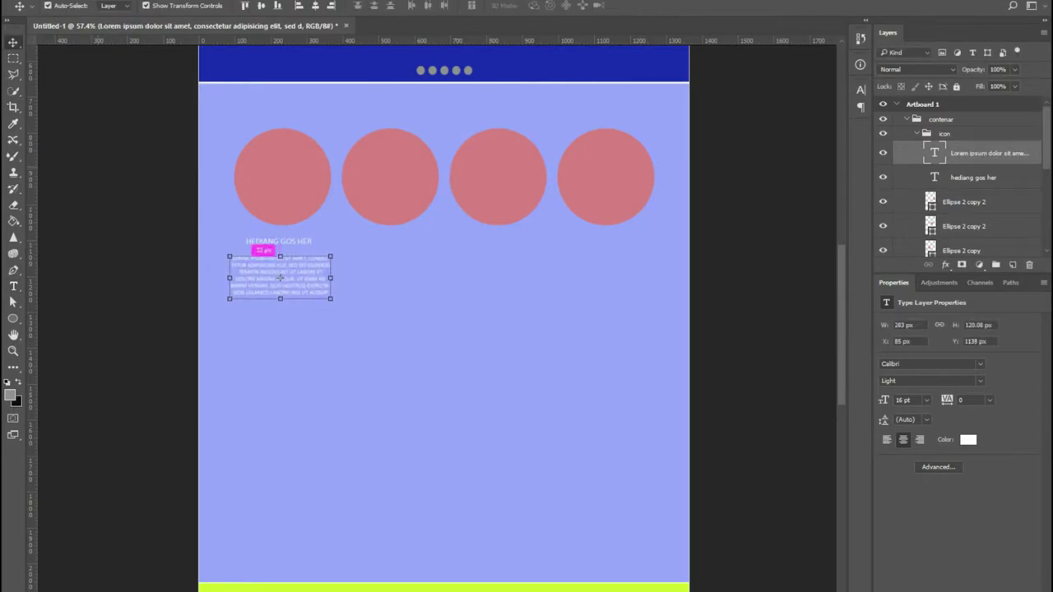
drag(281, 278, 281, 279)
key(Down)
key(Up)
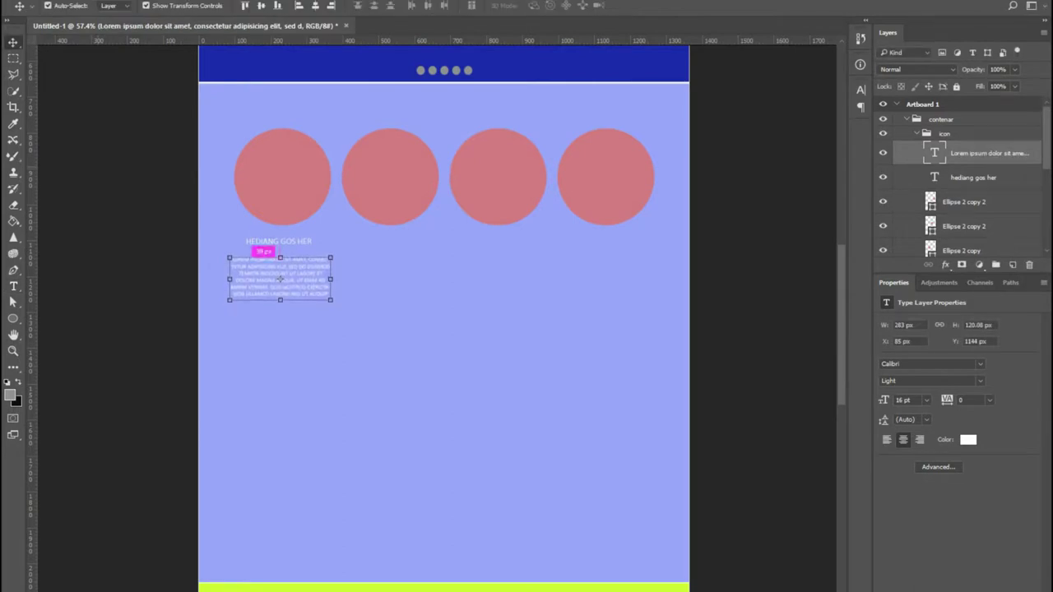
Step: Duplicate the heading and its paragraph beneath each of the other three circles
shift+click(974, 177)
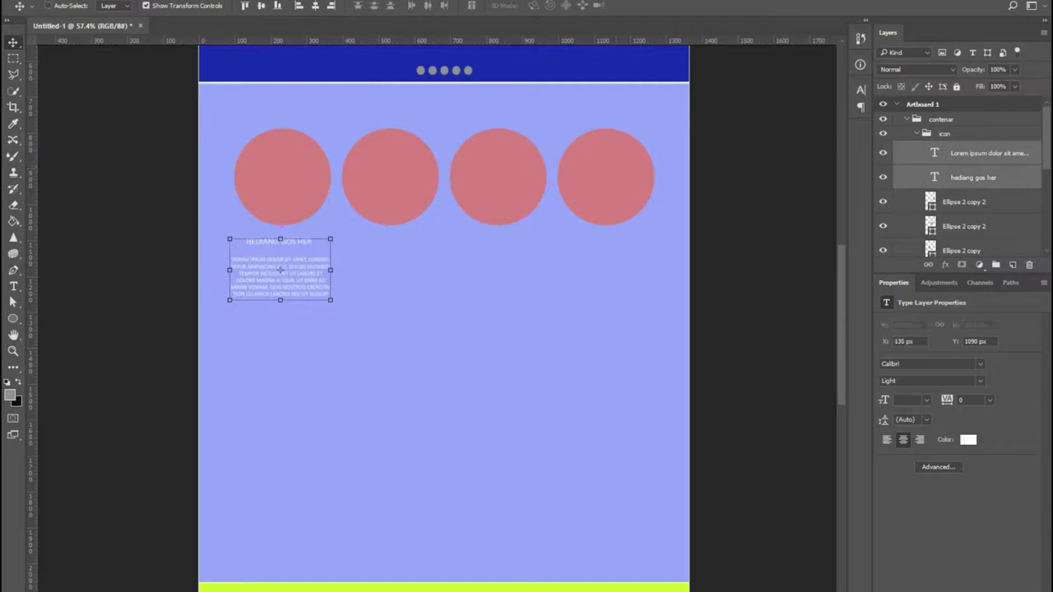
drag(306, 269, 537, 245)
drag(537, 245, 643, 246)
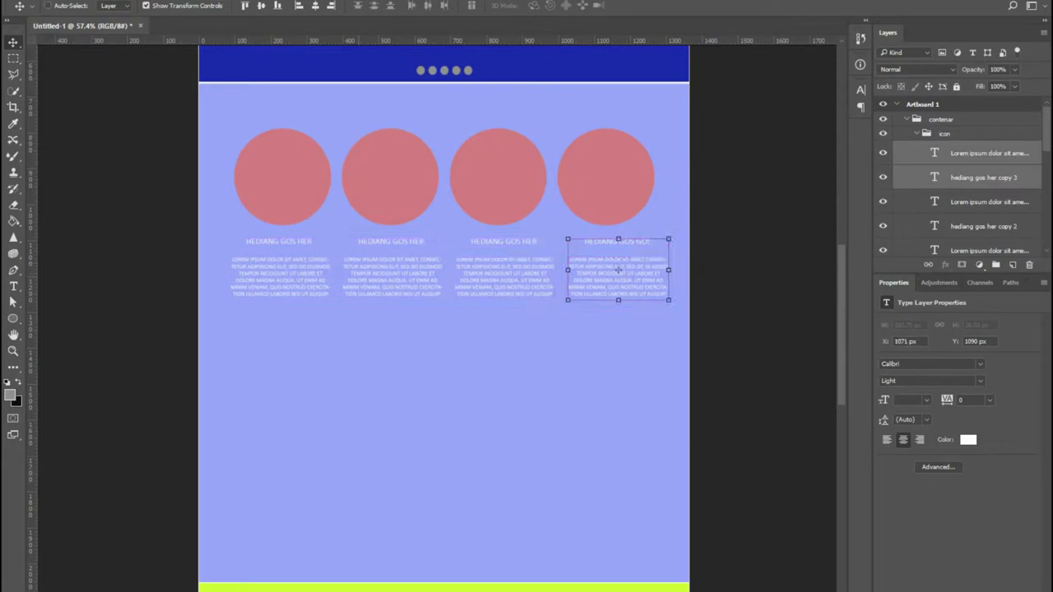
Step: Draw a grey rectangle about 400 by 570 px below the first text columns and shift it down to about Y 1358 px
key(z)
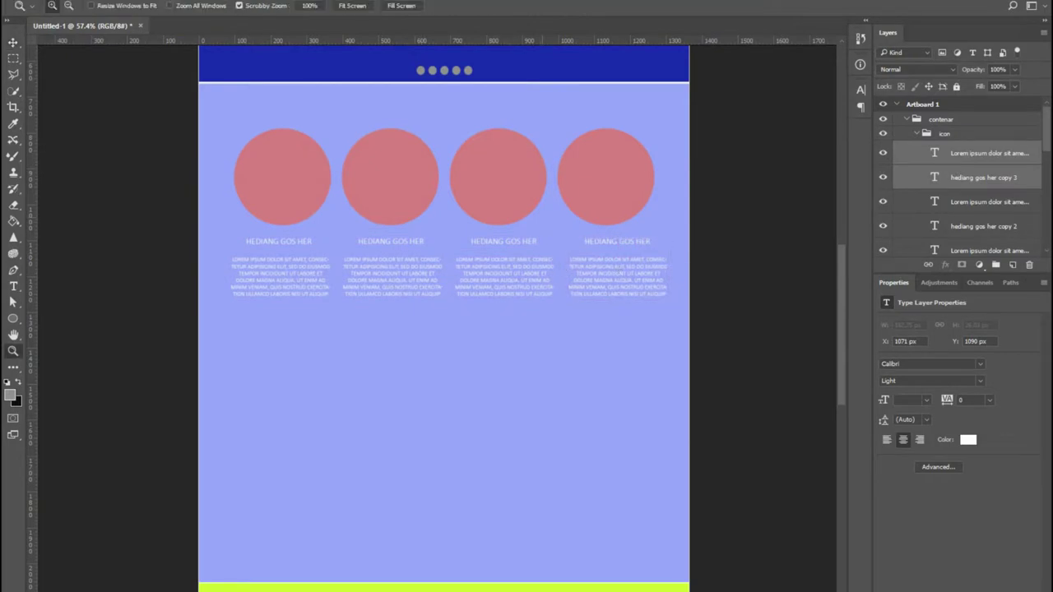
scroll(445, 312, up, 7)
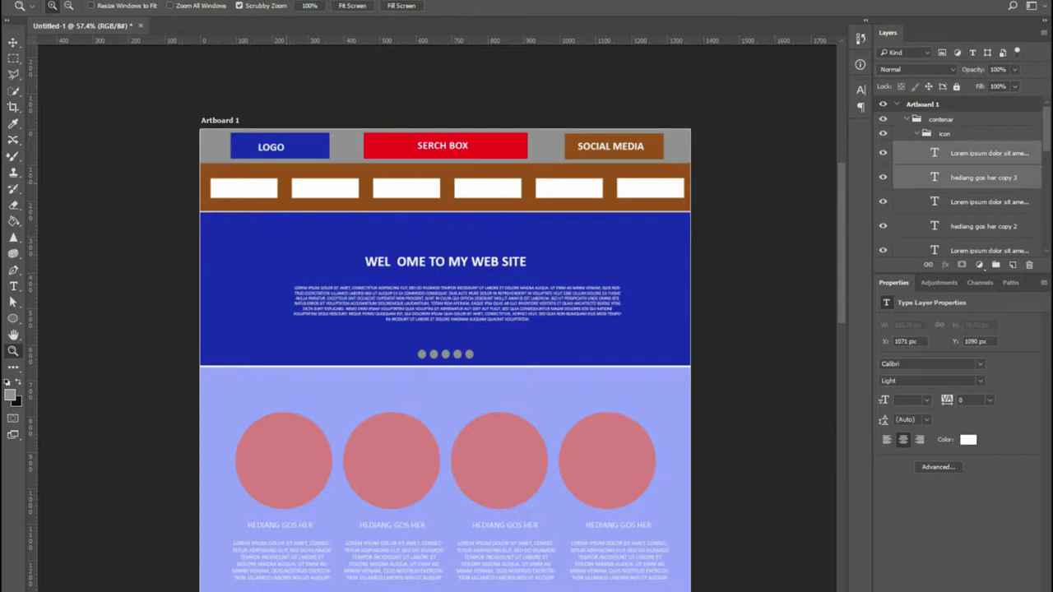
scroll(444, 313, down, 8)
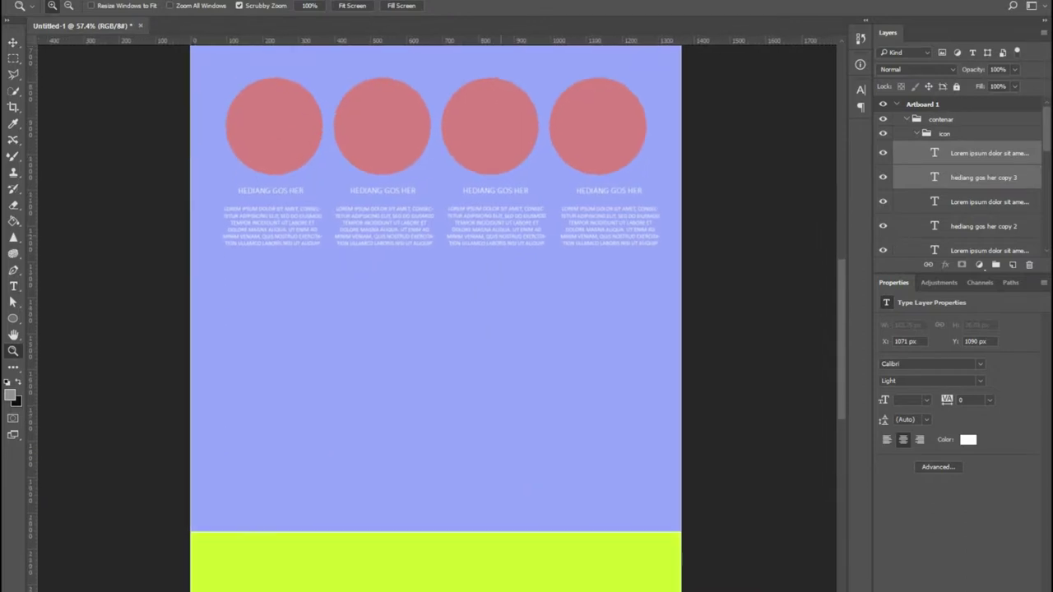
key(m)
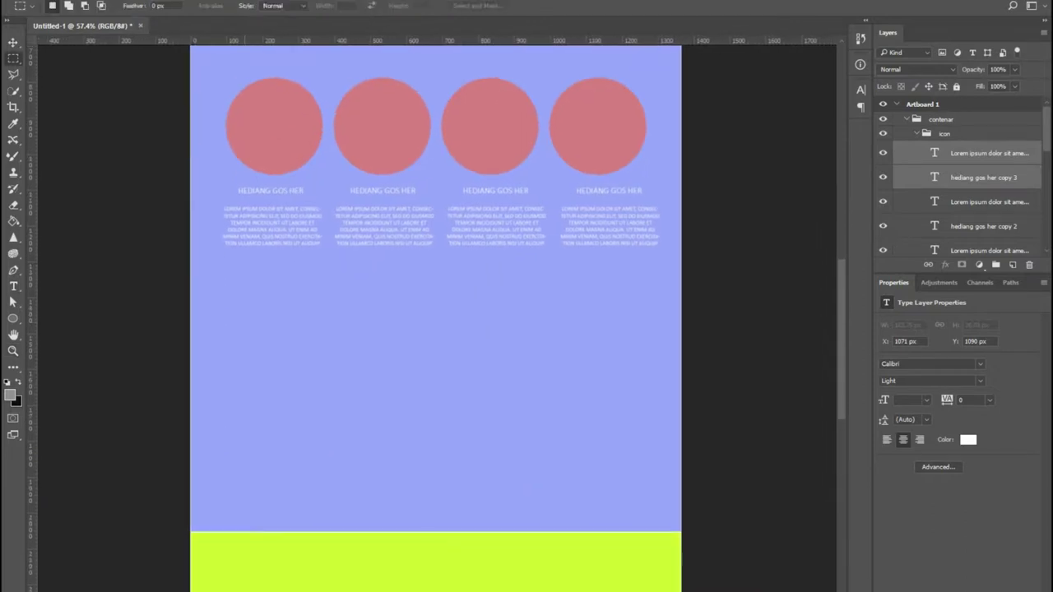
click(14, 318)
click(61, 320)
drag(217, 262, 361, 466)
key(ctrl+t)
drag(330, 378, 333, 399)
key(Return)
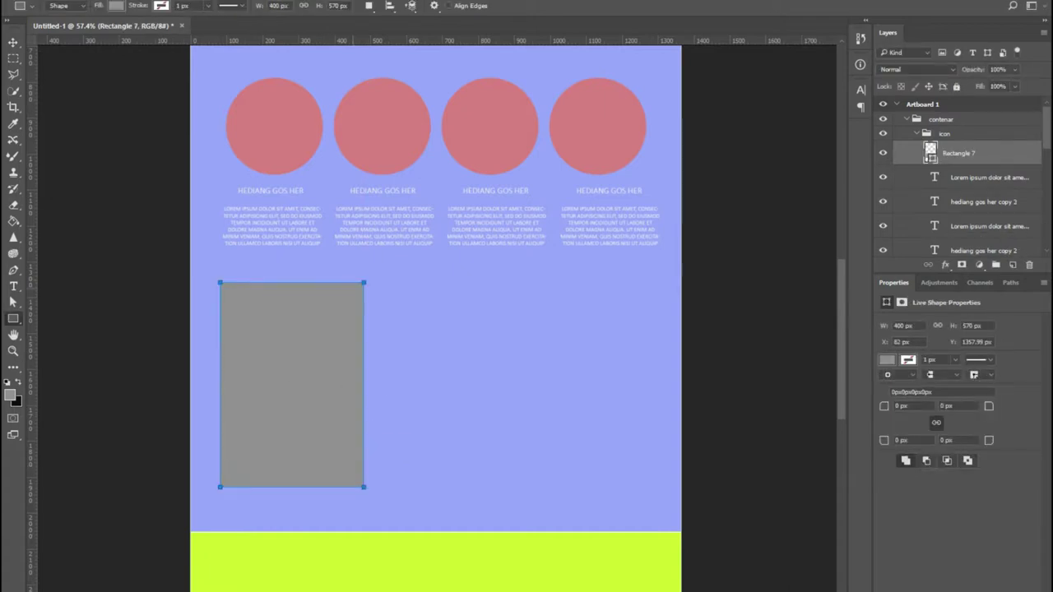
Step: Draw a full-width rectangle about 1416 by 673 px behind the grey rectangle and fill it with orange
drag(187, 267, 694, 508)
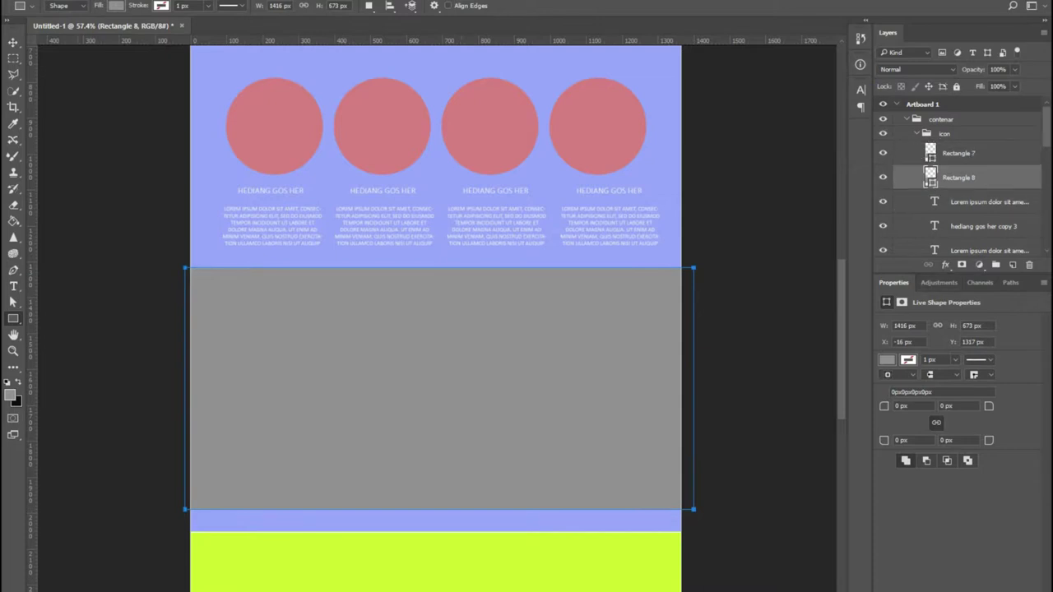
click(116, 6)
click(122, 71)
click(93, 72)
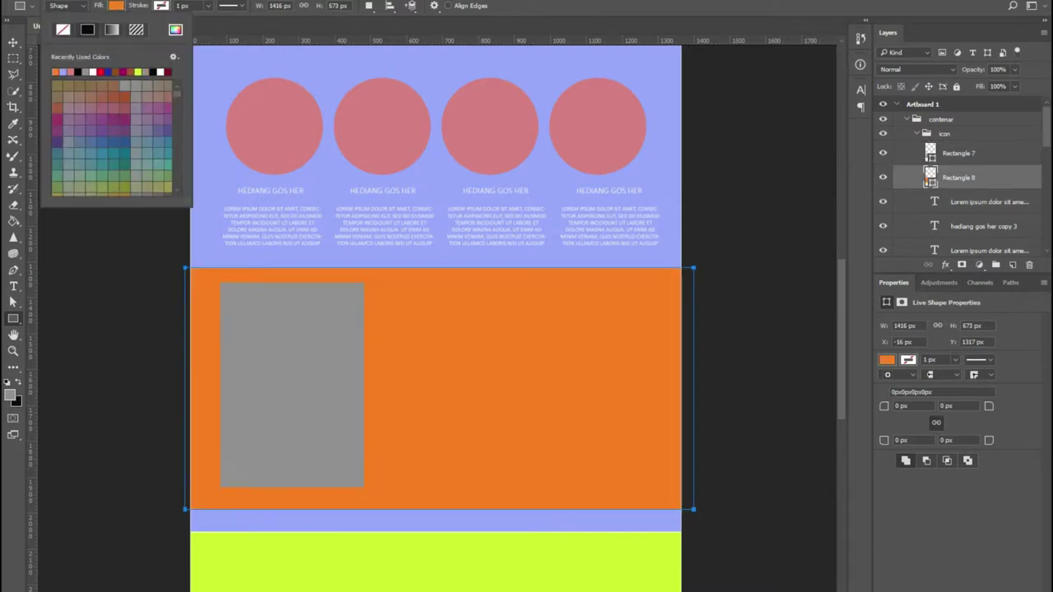
Step: Add the white text "TILTE" at 46 pt in the orange panel, beside the upper edge of the grey rectangle
key(Return)
key(t)
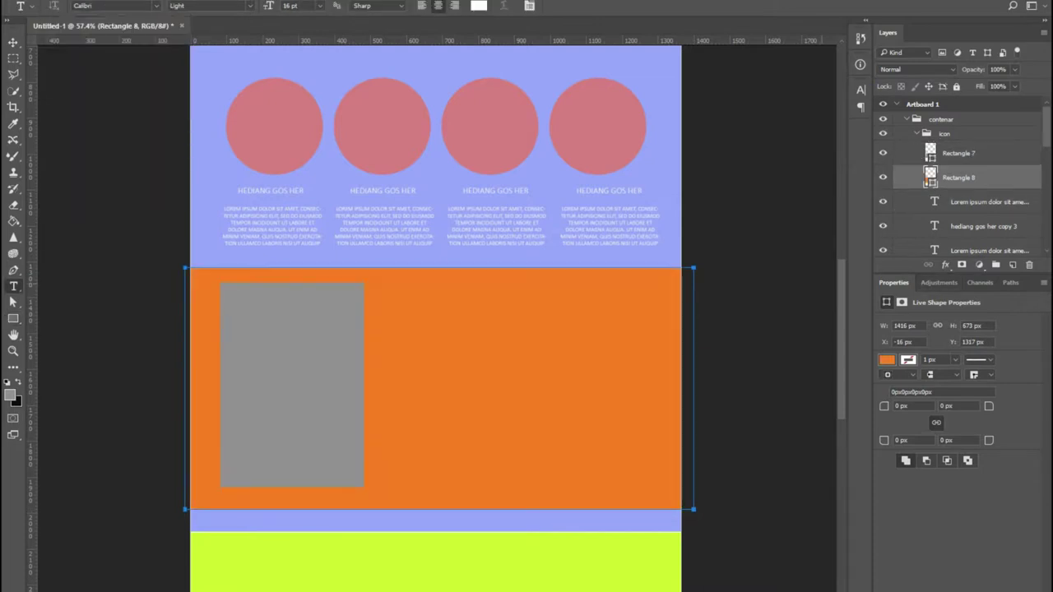
click(408, 300)
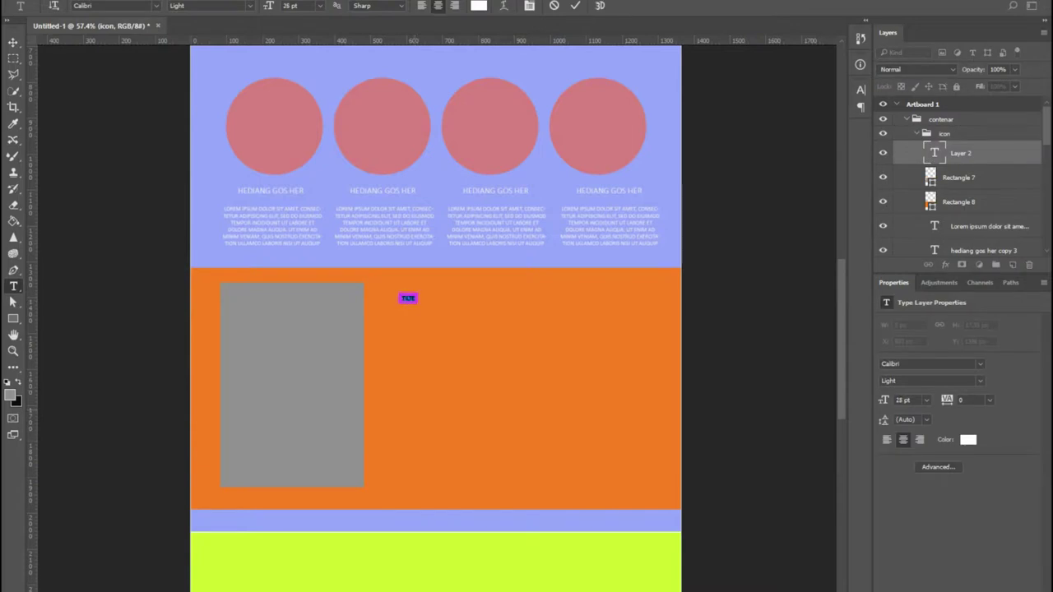
key(ctrl+shift+period)
key(ctrl+shift+period)
key(ctrl+shift+period)
key(ctrl+shift+period)
key(ctrl+shift+period)
key(ctrl+shift+period)
key(ctrl+shift+period)
key(ctrl+shift+period)
key(ctrl+shift+period)
key(ctrl+Return)
drag(403, 297, 414, 264)
Step: Add a Lorem Ipsum paragraph box about 693 by 369 px beneath the title, set to 18 pt and left-aligned
mouse_move(397, 308)
mouse_down()
mouse_move(478, 367)
mouse_move(645, 441)
mouse_up()
click(136, 0)
click(168, 257)
key(ctrl+a)
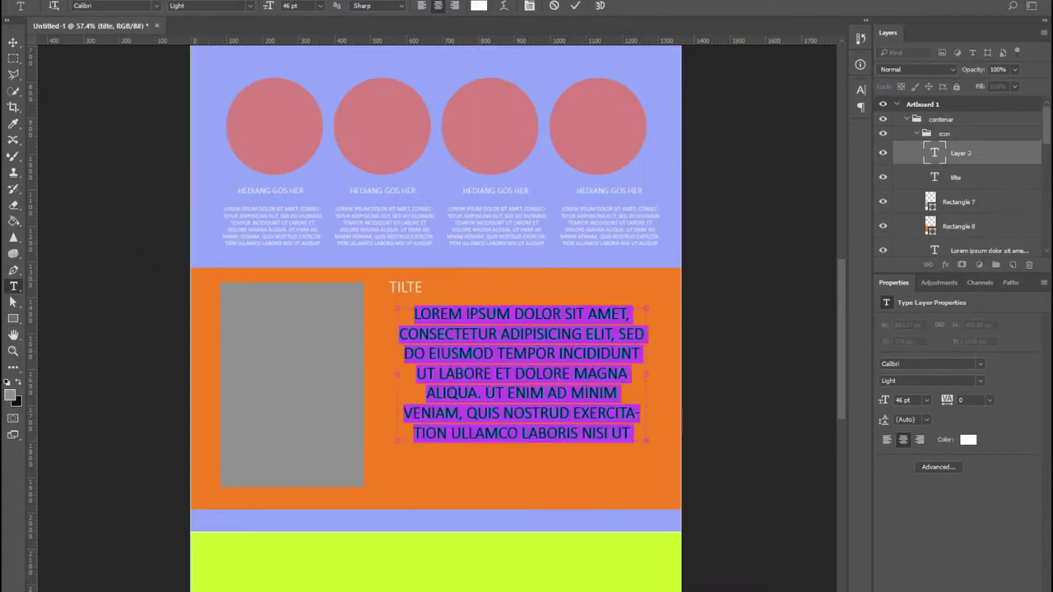
click(320, 5)
click(301, 107)
click(320, 5)
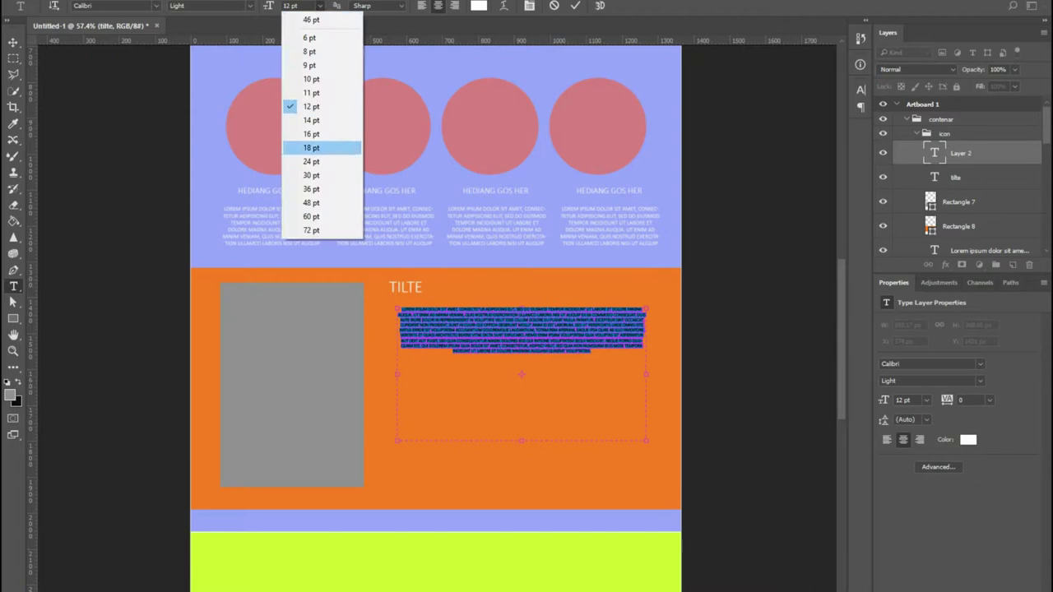
click(300, 138)
click(422, 5)
click(575, 6)
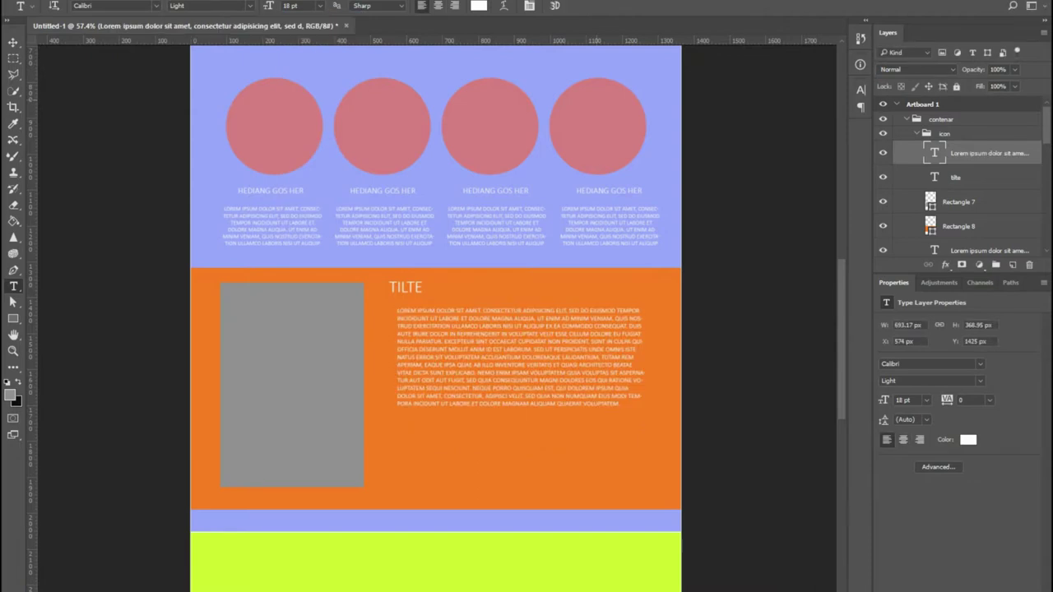
Step: Move the paragraph to X 554 px to line up with the title, and place the title at X 552, Y 1352 px
key(ctrl+shift+Left)
key(ctrl+shift+Left)
key(z)
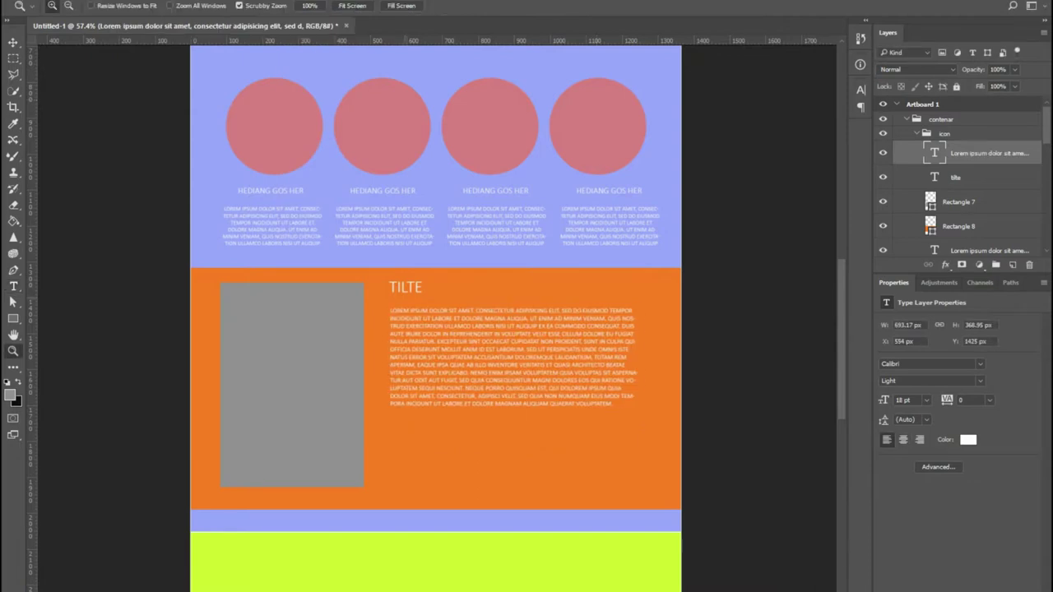
right_click(412, 289)
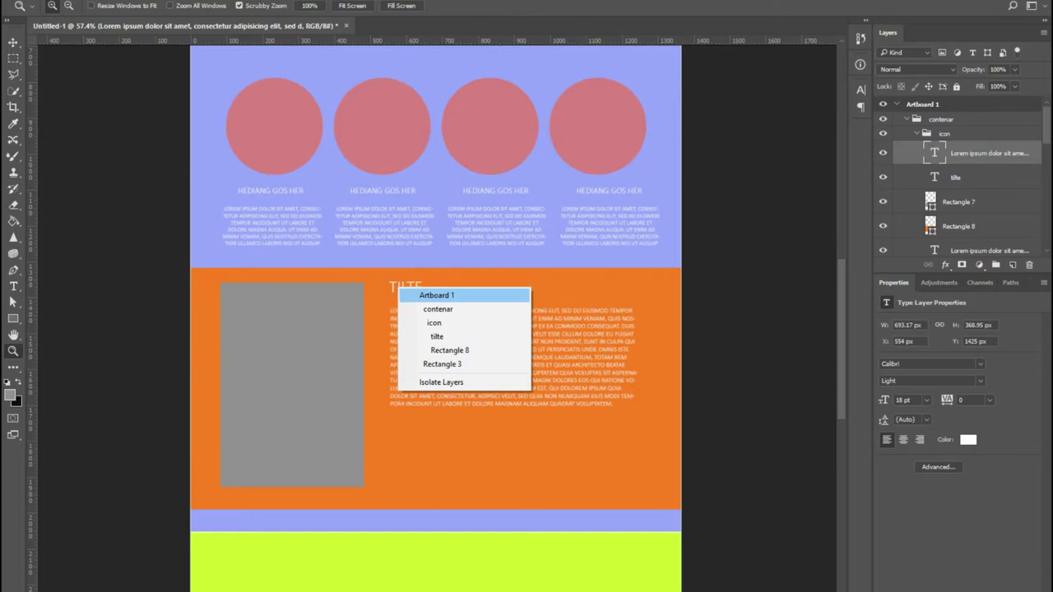
click(446, 337)
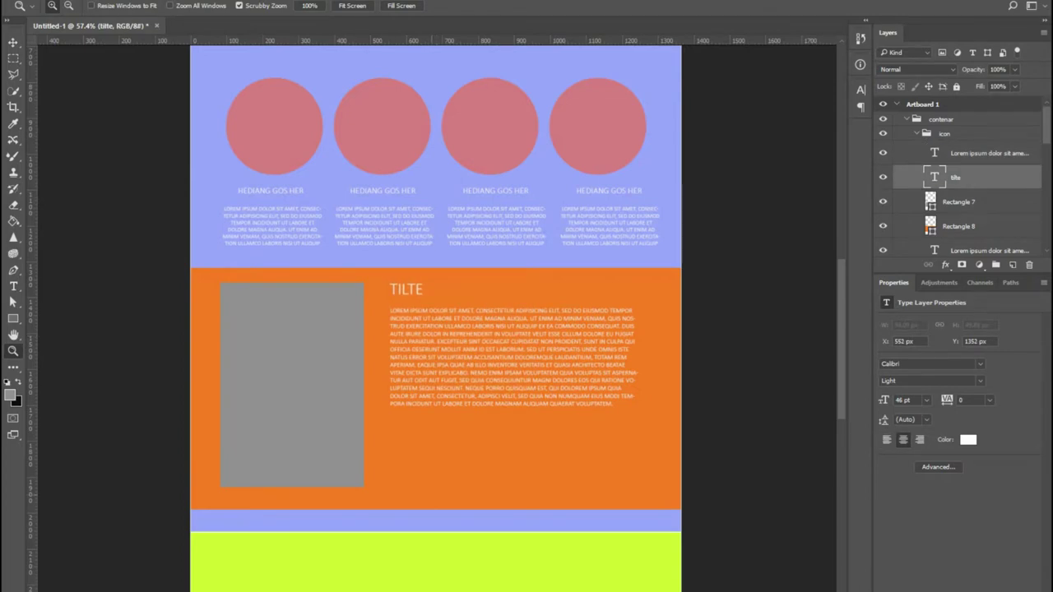
Step: Duplicate the title below the paragraph and change the copy's text to "RED MORE"
right_click(401, 286)
click(440, 336)
drag(405, 291, 406, 434)
key(t)
double_click(407, 432)
text(RE)
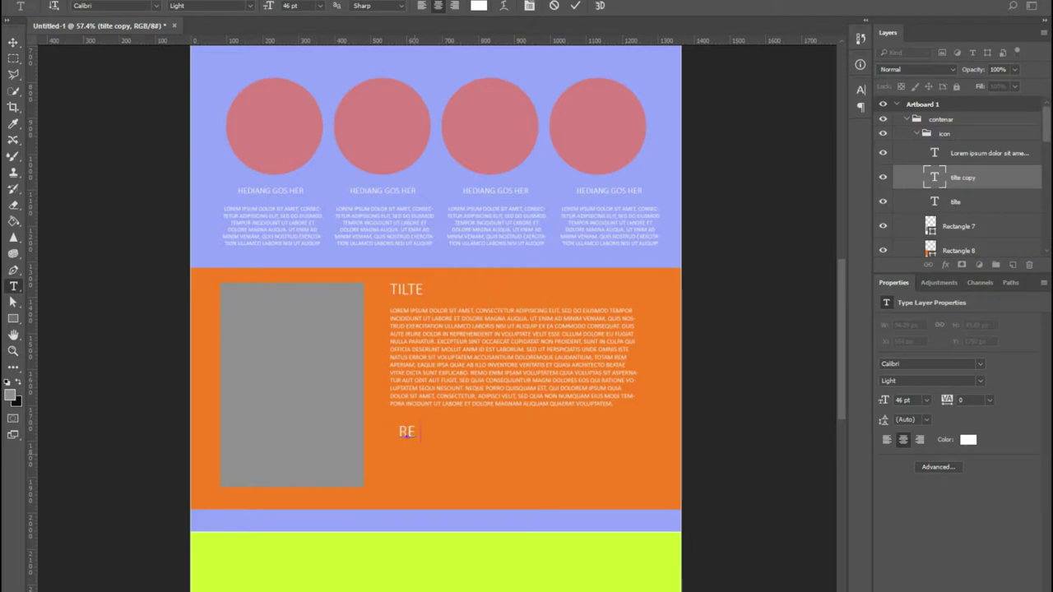
text(D MORE)
key(ctrl+Return)
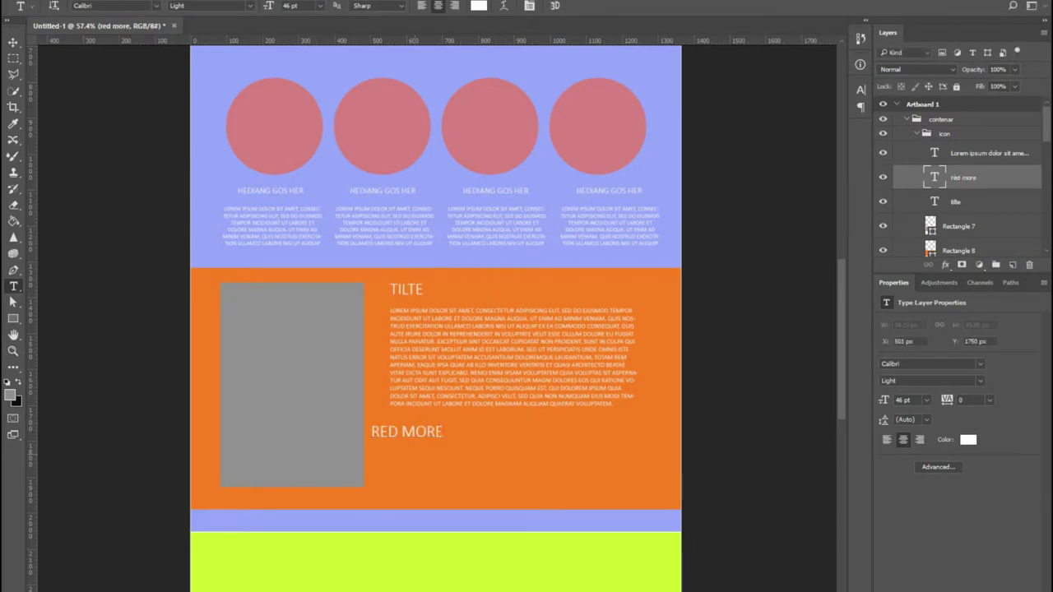
Step: Set the RED MORE text to 24 pt and move it under the paragraph's right end, to about X 1126, Y 1753 px
triple_click(406, 432)
click(320, 6)
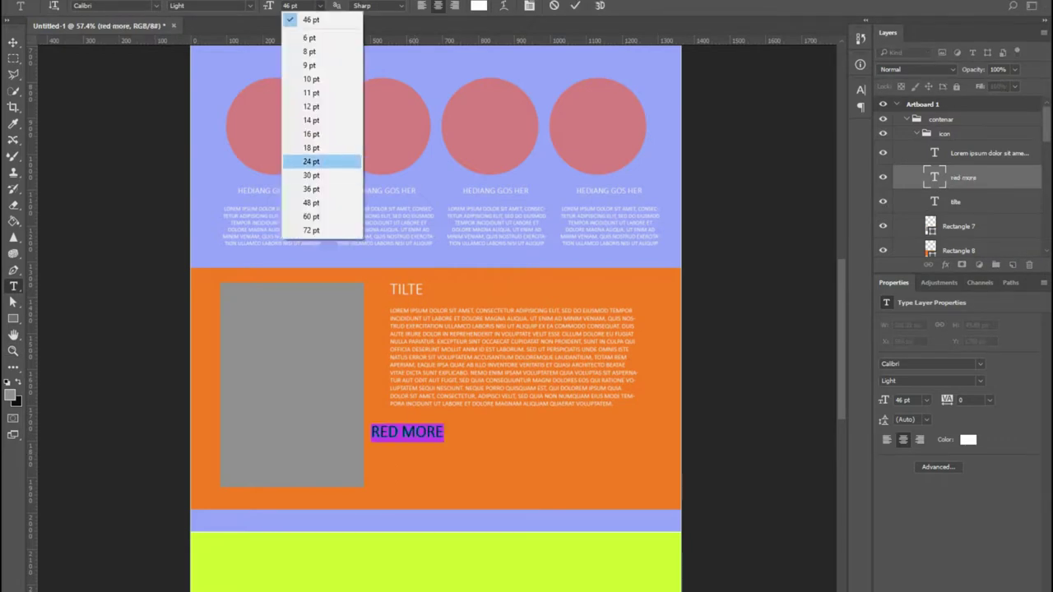
click(313, 162)
key(ctrl+Return)
key(v)
drag(406, 434, 614, 428)
Step: Create a new layer group above the contenar group and name it "footer"
drag(434, 329, 416, 105)
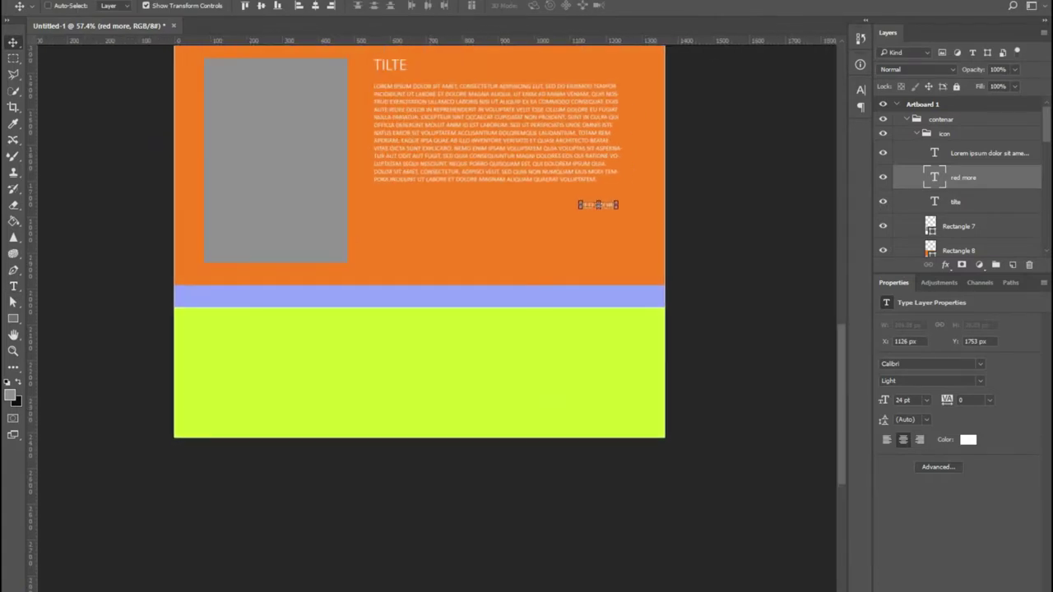
click(942, 119)
click(917, 133)
click(996, 265)
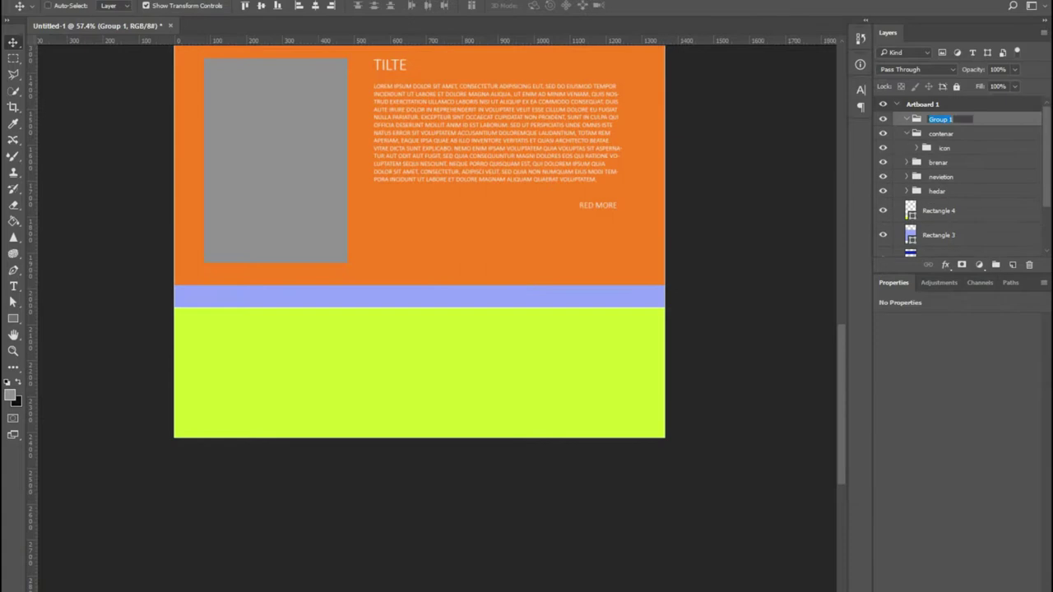
text(footer)
key(Return)
Step: Draw a grey rectangle about 240 by 325 px in the green footer area and make three copies in a row beside it
key(u)
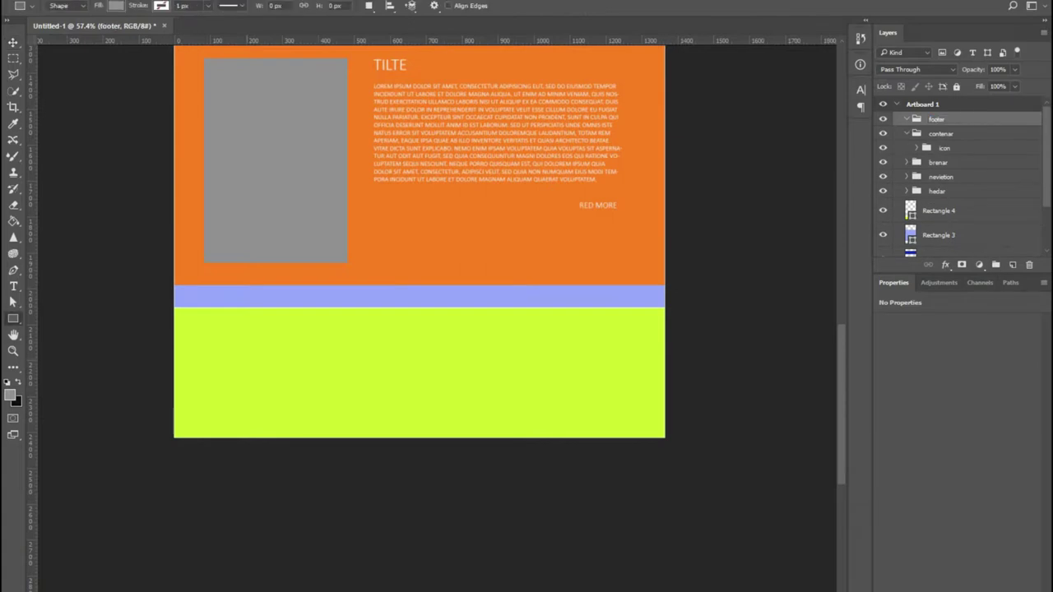
drag(188, 311, 276, 429)
key(v)
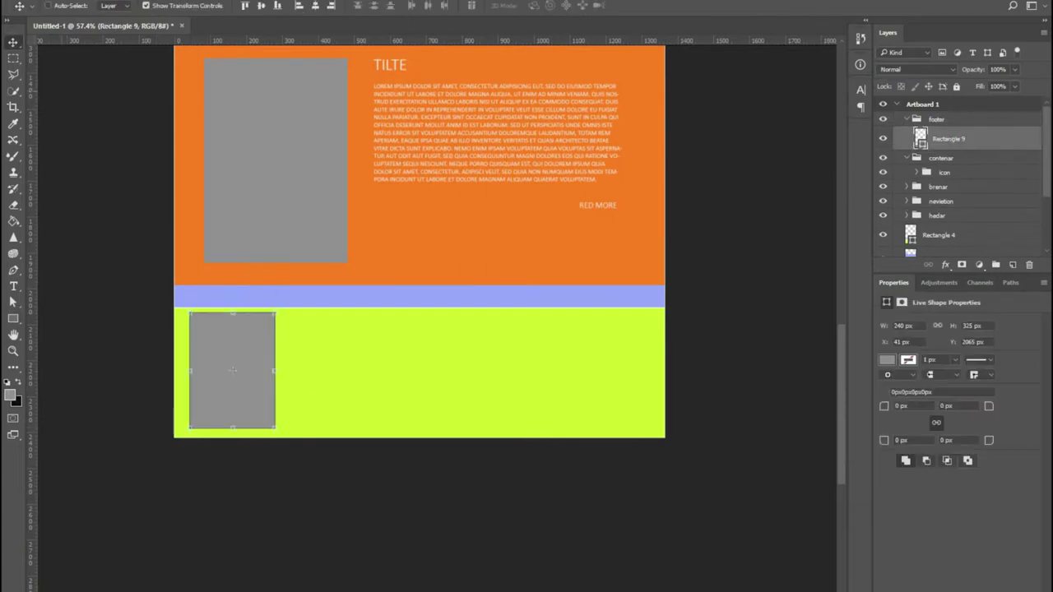
drag(257, 310, 573, 321)
Step: Space the four footer rectangles evenly and shift the row right to X 101 px
click(949, 213)
shift+click(959, 139)
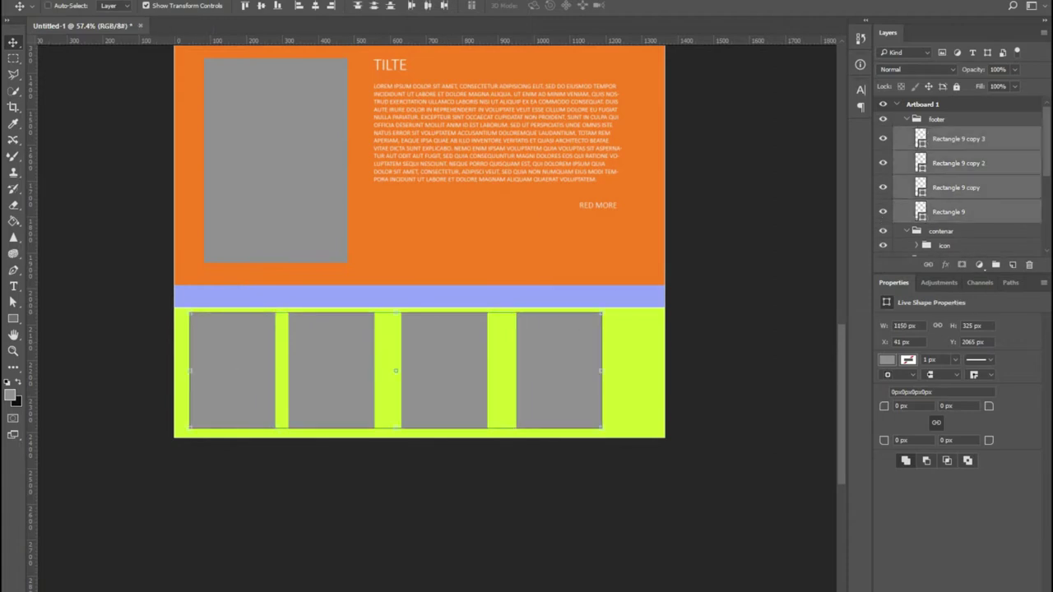
click(428, 5)
key(shift+Right)
key(shift+Right)
key(shift+Right)
key(shift+Right)
key(shift+Right)
key(shift+Right)
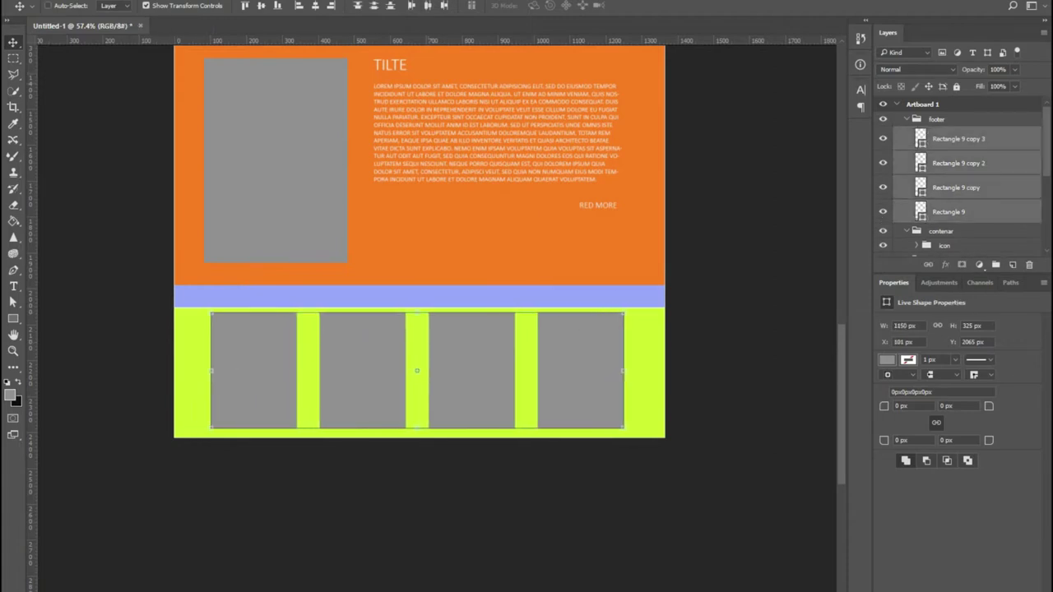
Step: Centre the footer group horizontally on the artboard
click(937, 120)
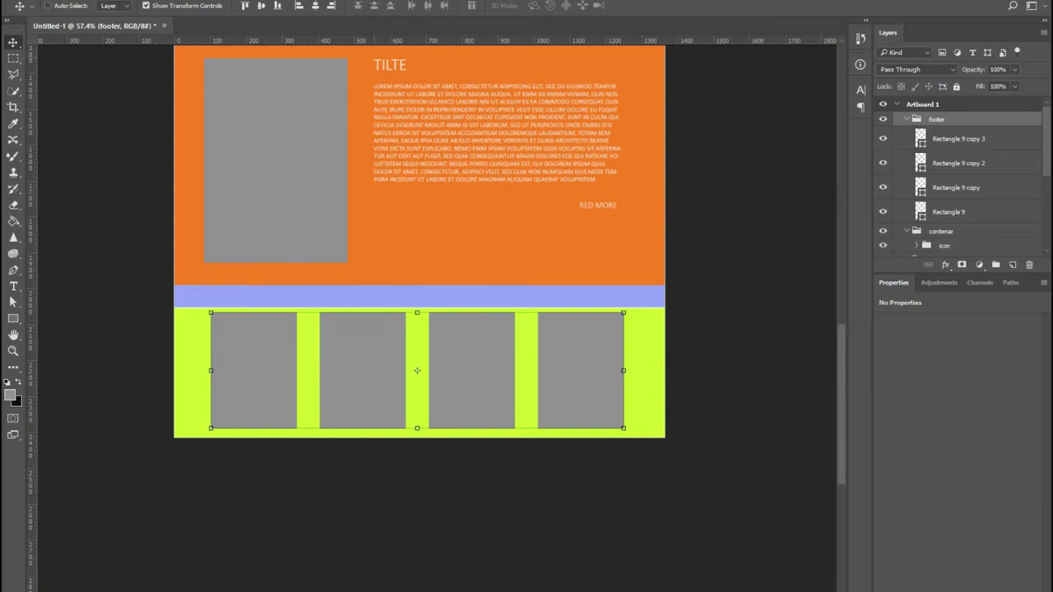
click(315, 5)
key(m)
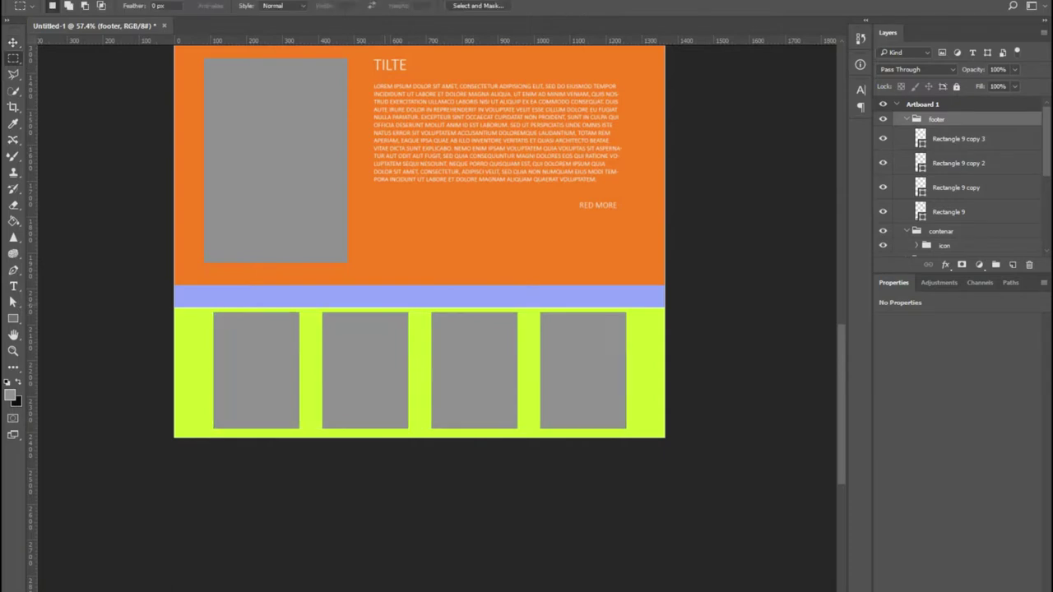
Step: Add the white 24 pt heading "ABOUT US" at the top of the first footer rectangle
click(948, 213)
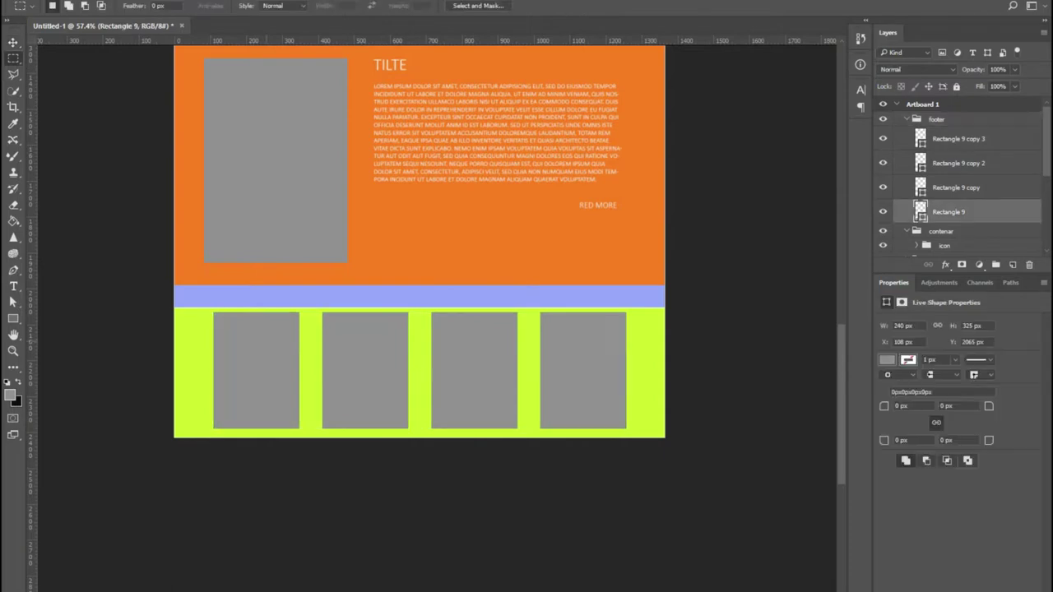
key(z)
drag(274, 355, 314, 356)
drag(263, 378, 235, 326)
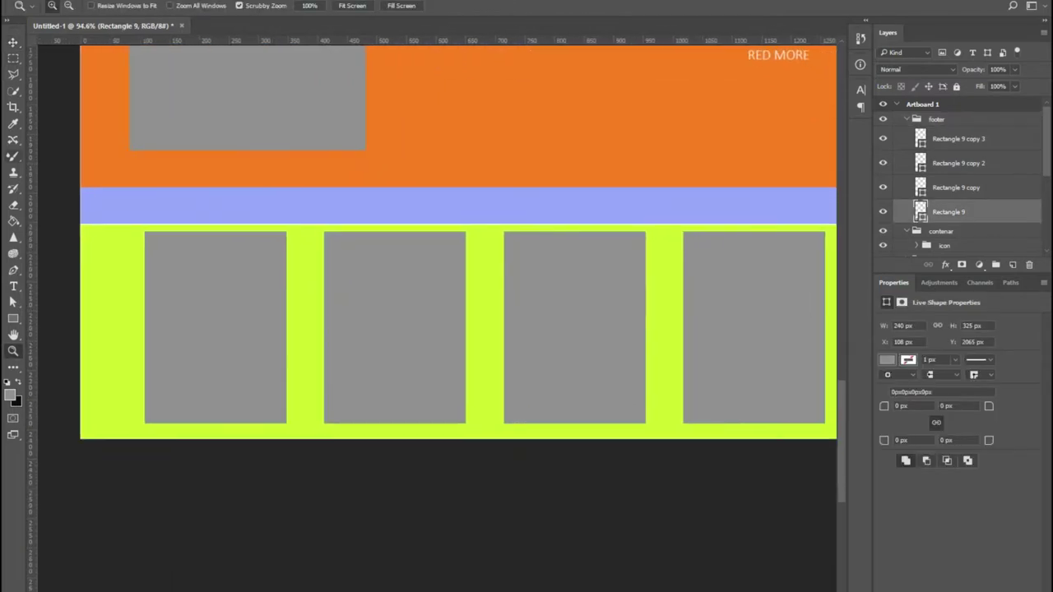
key(t)
click(164, 242)
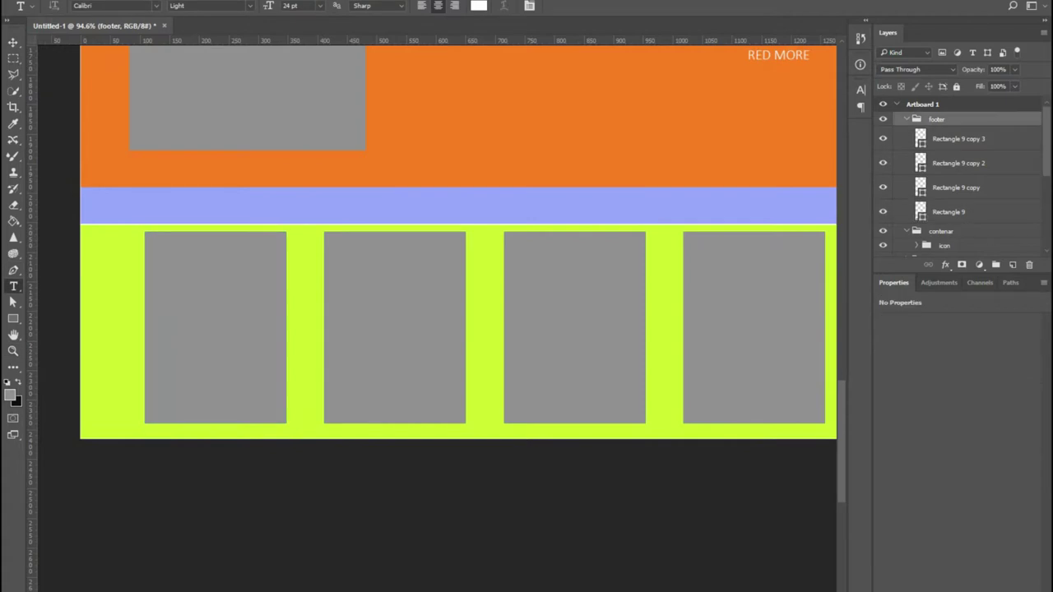
text(about us)
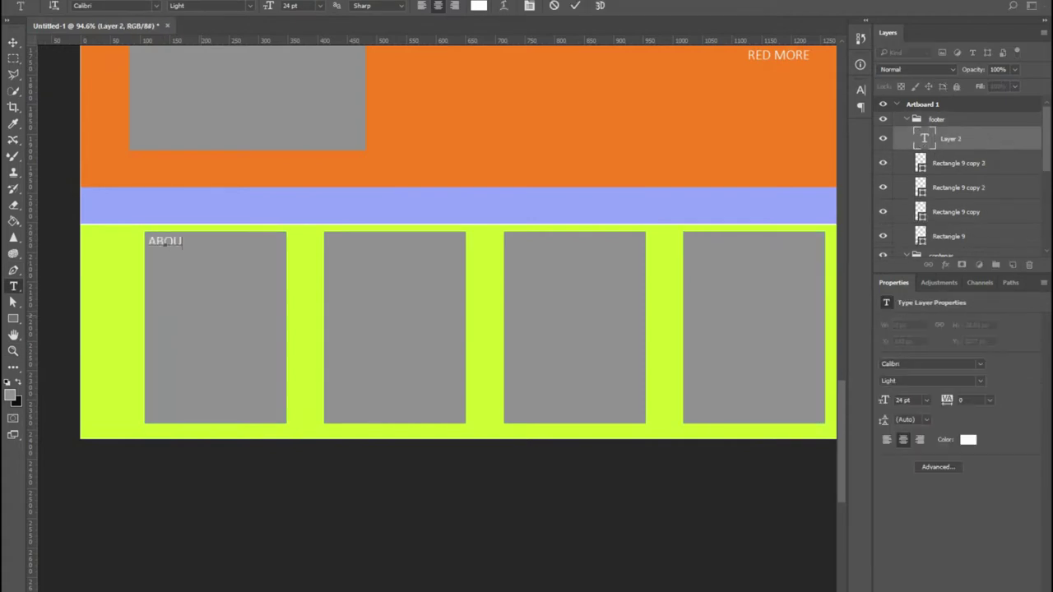
key(ctrl+Return)
drag(186, 242, 210, 215)
Step: Fill a text box under the ABOUT US heading with left-aligned Lorem Ipsum text at 16 pt
drag(152, 262, 285, 417)
click(134, 0)
click(171, 256)
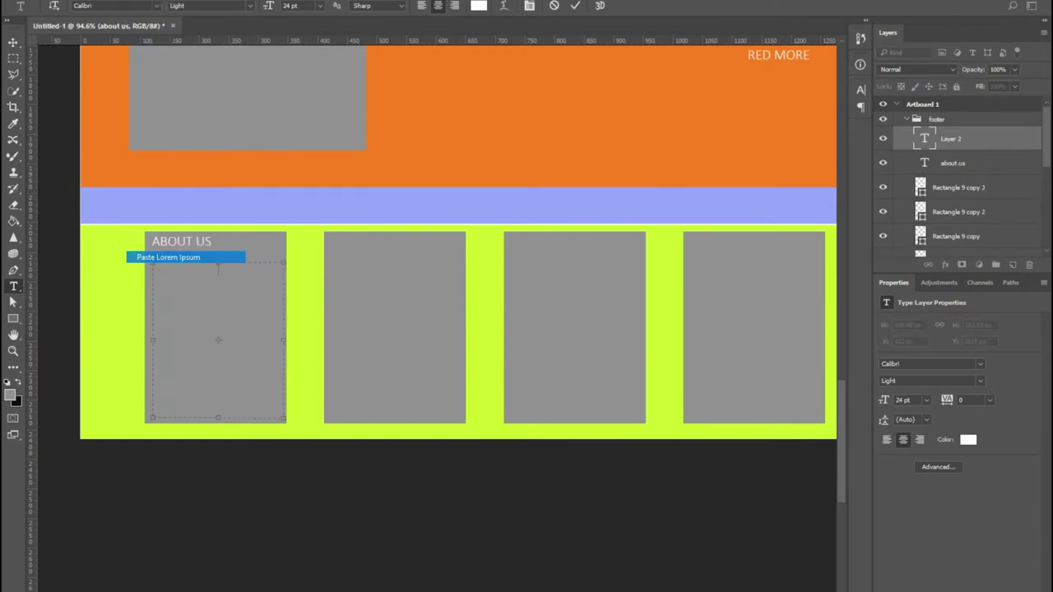
key(ctrl+a)
click(319, 5)
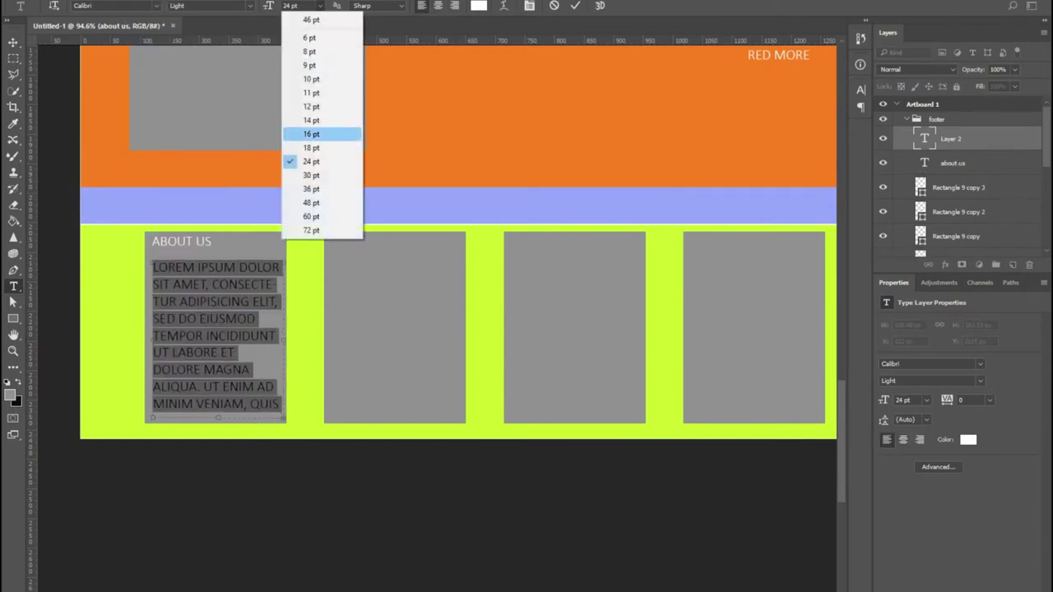
click(317, 134)
key(ctrl+Return)
Step: Nudge the ABOUT US paragraph up and left to X 116, Y 2110 px
key(ctrl+Left)
key(ctrl+Left)
key(ctrl+Left)
key(ctrl+Left)
key(ctrl+Up)
key(ctrl+Up)
key(ctrl+Up)
key(ctrl+Up)
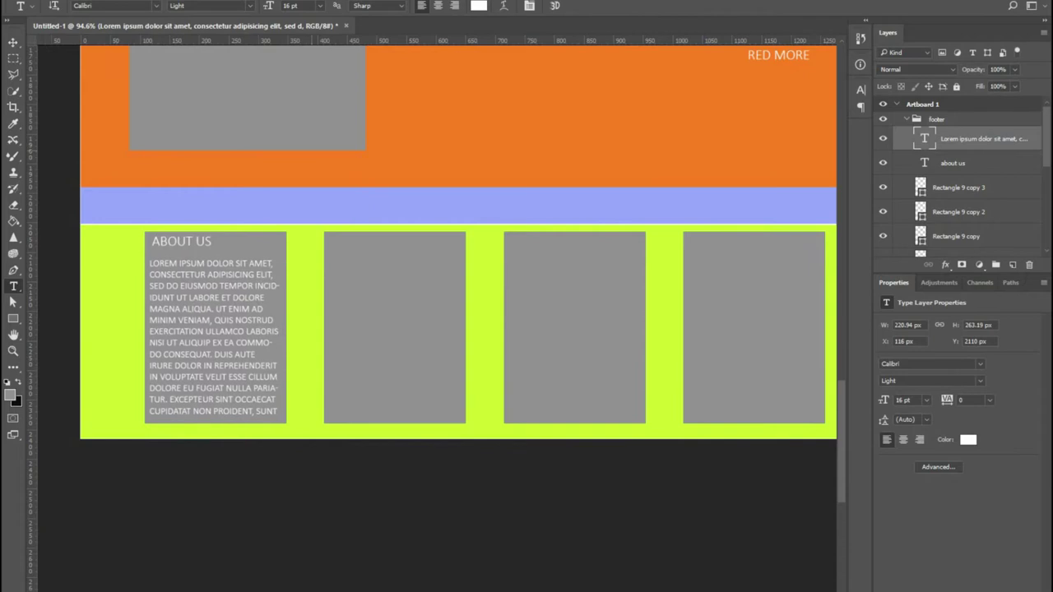
Step: Duplicate the ABOUT US heading onto the second footer rectangle and change the copy's text to "CONTECT US"
right_click(202, 239)
click(244, 276)
drag(197, 242, 362, 246)
triple_click(362, 246)
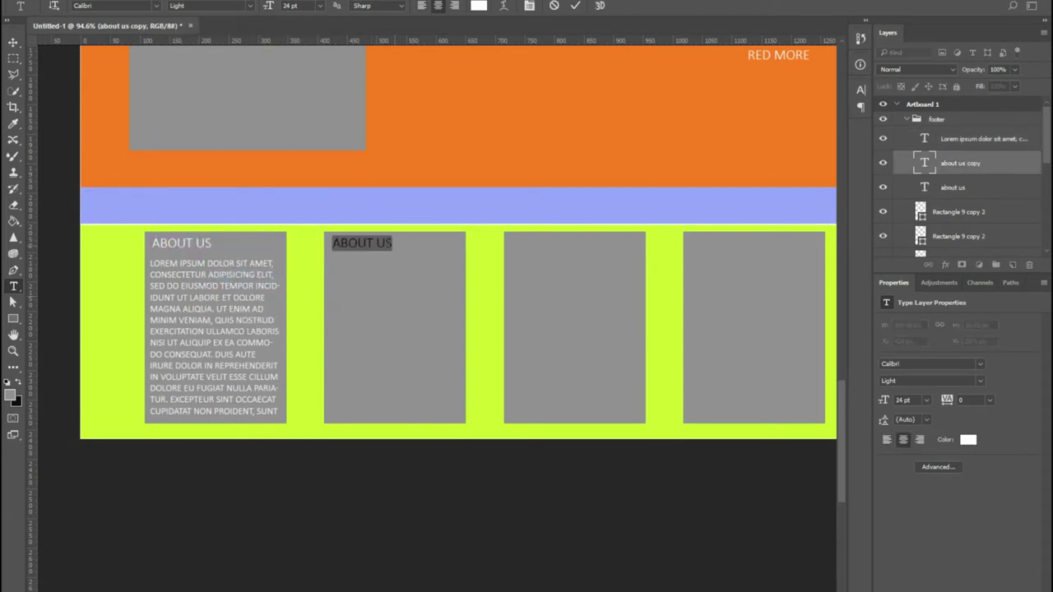
text(CONTECT US)
key(ctrl+Return)
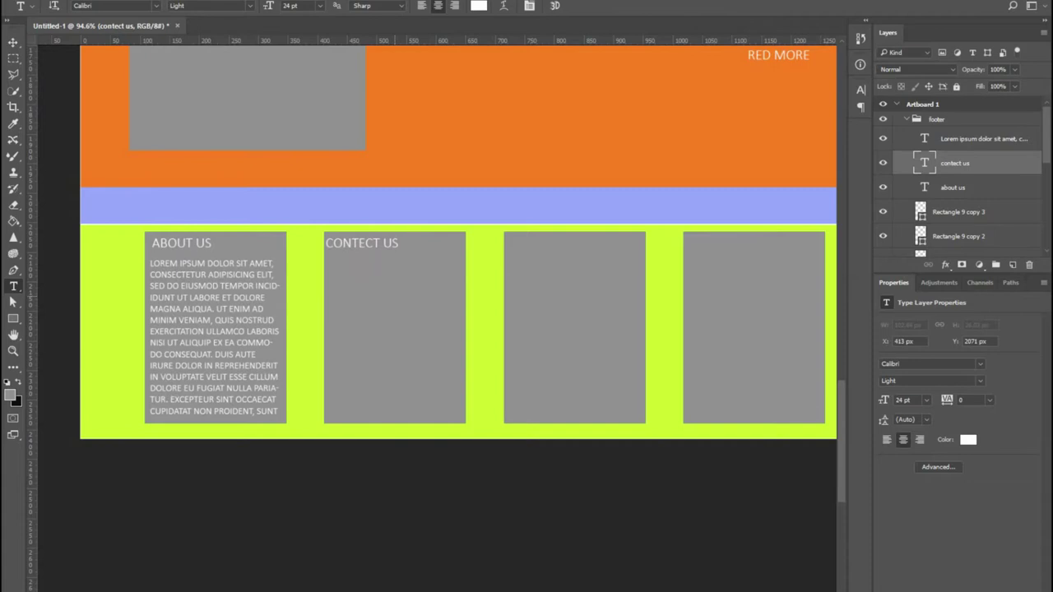
Step: Add three white form fields under the CONTECT US heading: two about 204 by 33 px and a lower one about 204 by 107 px
key(u)
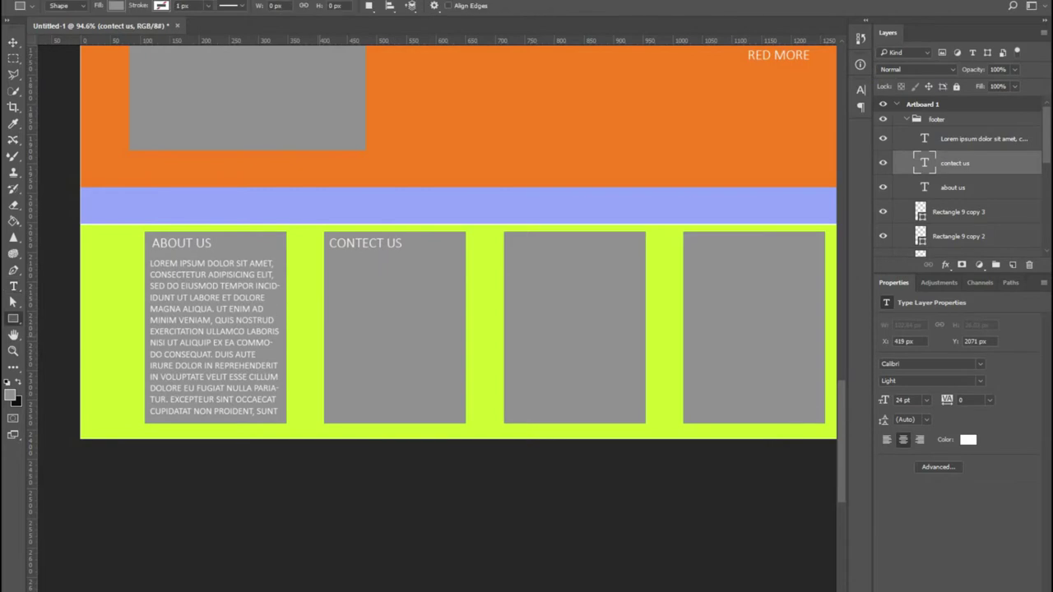
click(116, 5)
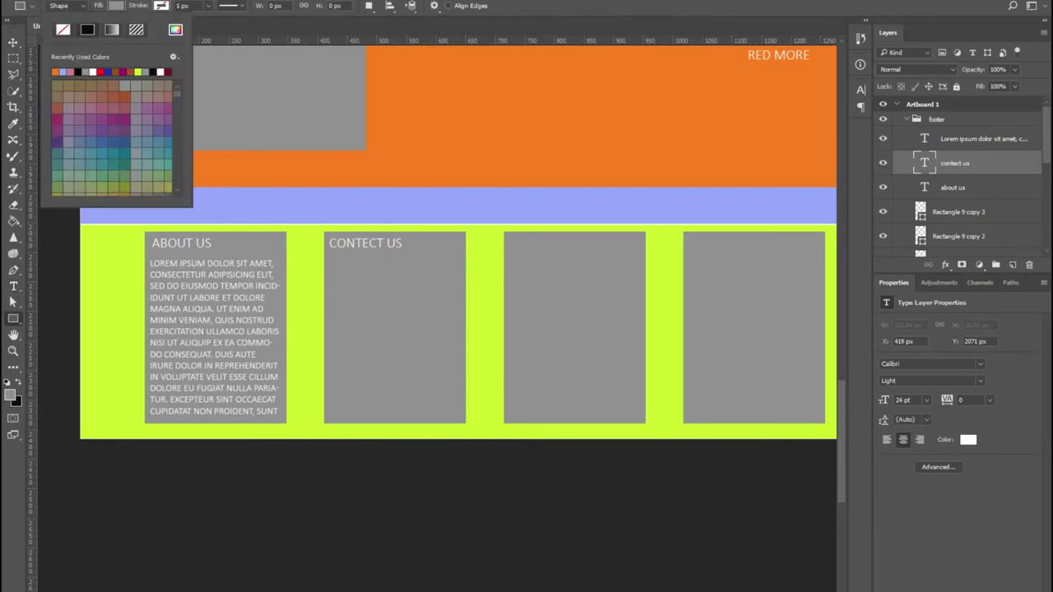
click(93, 72)
key(Return)
mouse_move(334, 263)
mouse_down()
mouse_move(395, 286)
mouse_move(455, 283)
mouse_move(428, 295)
mouse_move(429, 317)
mouse_move(395, 391)
mouse_up()
key(ctrl+t)
key(Return)
Step: Duplicate the second form field below the large one and narrow the copy to about 98 px as a button
right_click(416, 302)
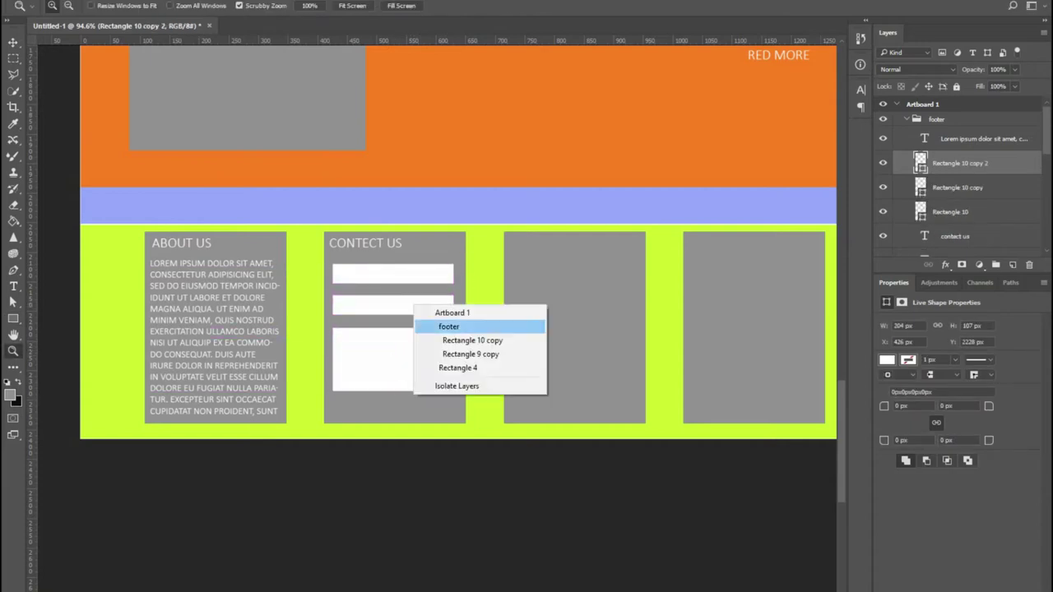
click(449, 353)
drag(427, 305, 425, 410)
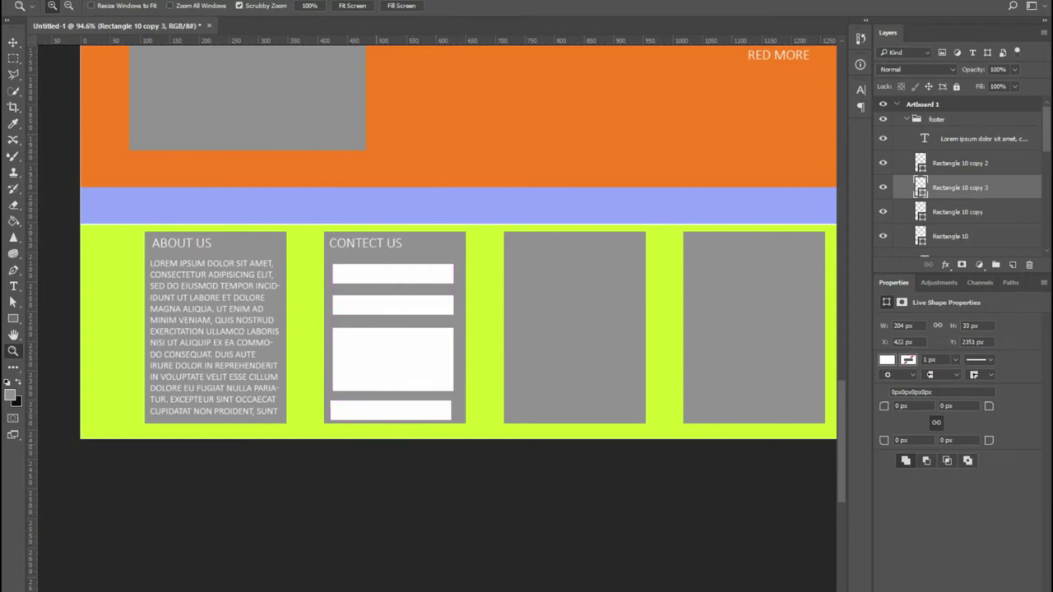
key(ctrl+t)
drag(329, 410, 393, 409)
key(Return)
Step: Add the light gray text "first name" on a new layer in the first white form field under CONTECT US
key(z)
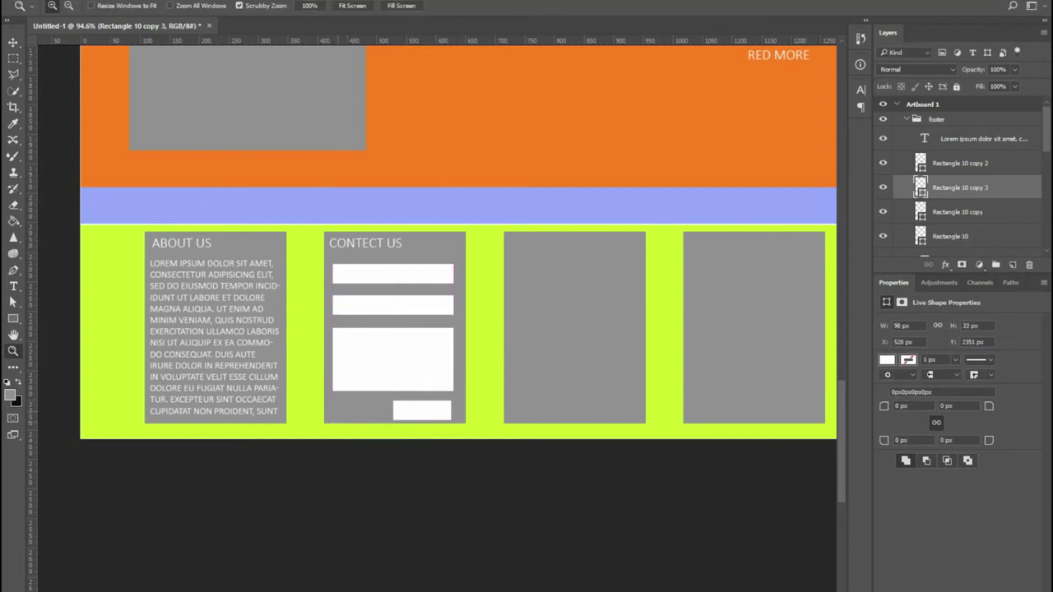
key(t)
key(ctrl+shift+alt+n)
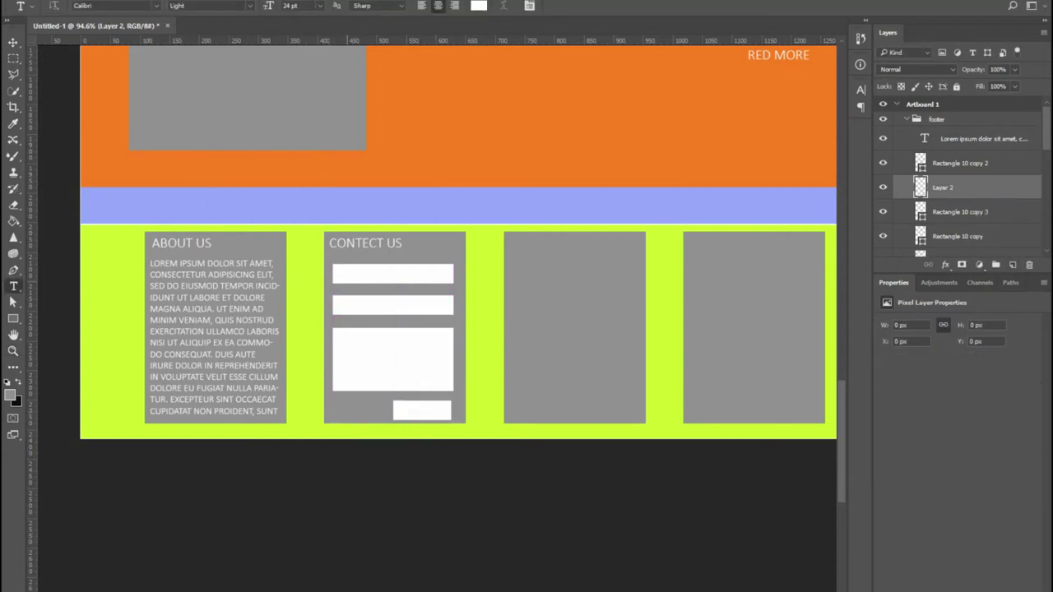
click(478, 6)
click(280, 193)
click(561, 143)
click(342, 275)
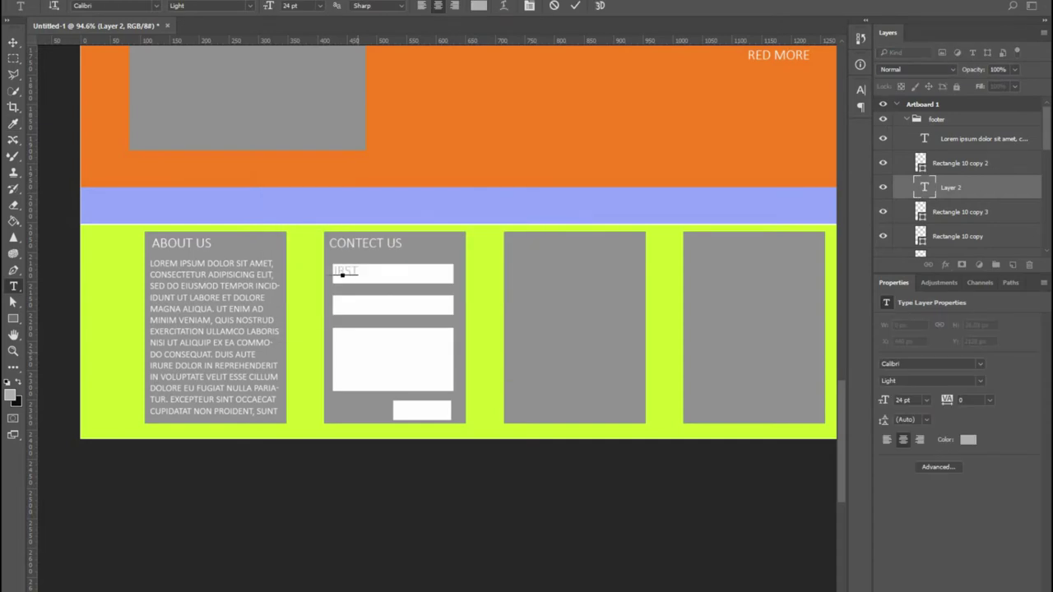
text(first name)
Step: Reduce the "first name" label to 15 pt
key(ctrl+a)
key(ctrl+shift+comma)
key(ctrl+shift+comma)
key(ctrl+shift+comma)
key(ctrl+shift+comma)
key(ctrl+shift+comma)
key(ctrl+shift+comma)
key(ctrl+shift+comma)
key(ctrl+shift+comma)
key(ctrl+shift+comma)
key(ctrl+Return)
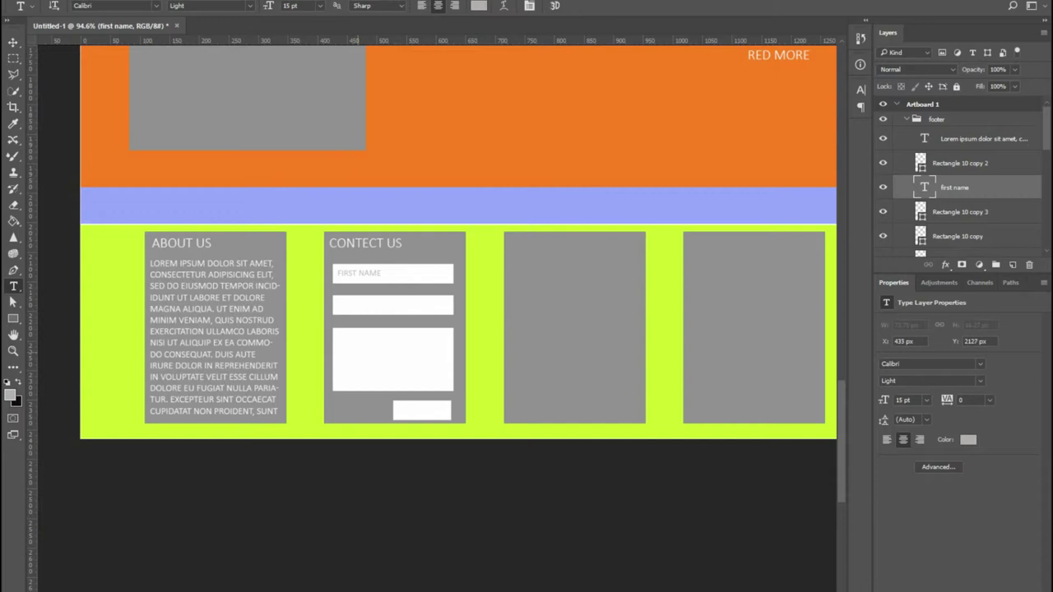
Step: Duplicate the FIRST NAME label into the second form field and change the copy to "LAST NAME"
drag(359, 273, 356, 308)
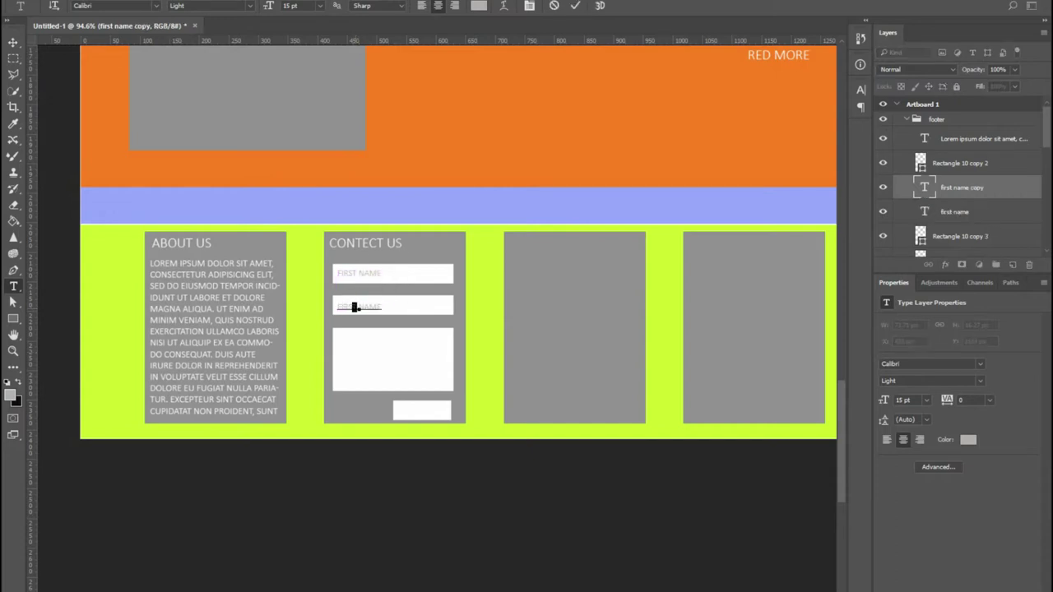
double_click(354, 307)
text(LAST)
key(ctrl+Return)
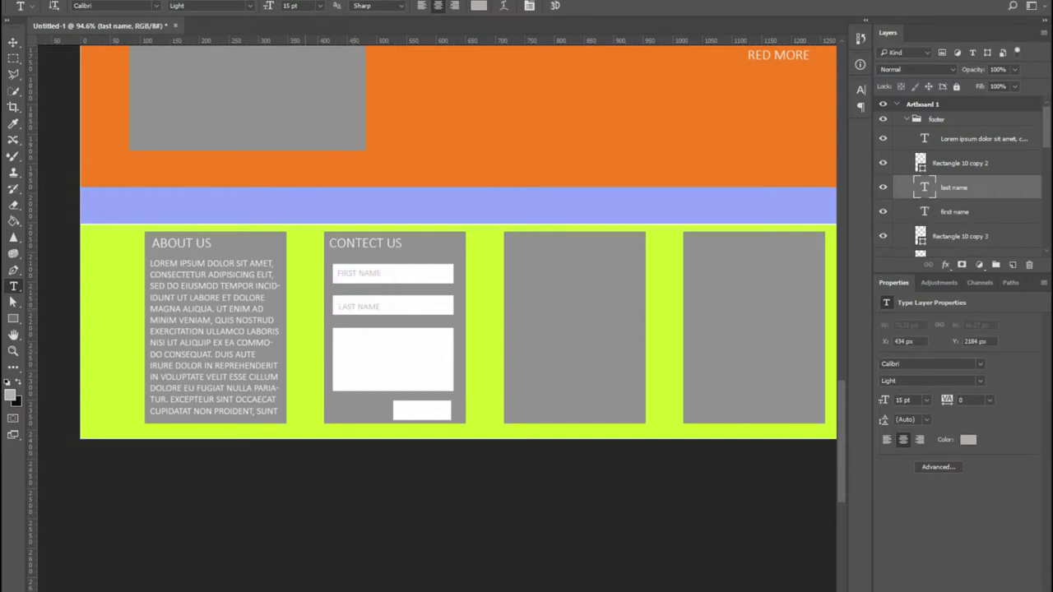
Step: Duplicate the LAST NAME label into the large form field, bring the copy to the front and change its text to "masseg"
drag(359, 306, 359, 339)
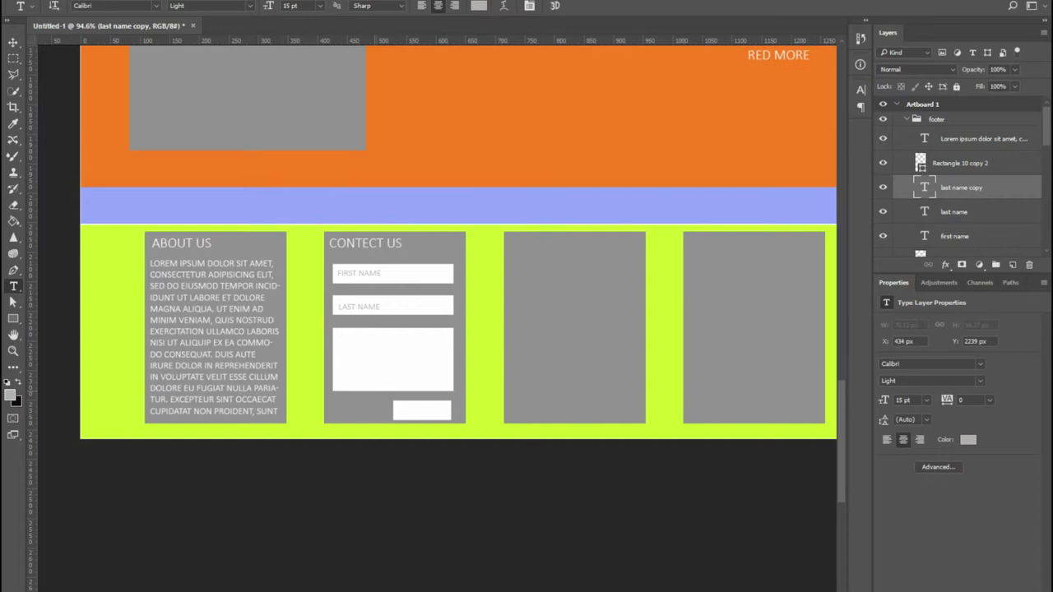
key(ctrl+shift+bracketright)
triple_click(352, 339)
text(SUB)
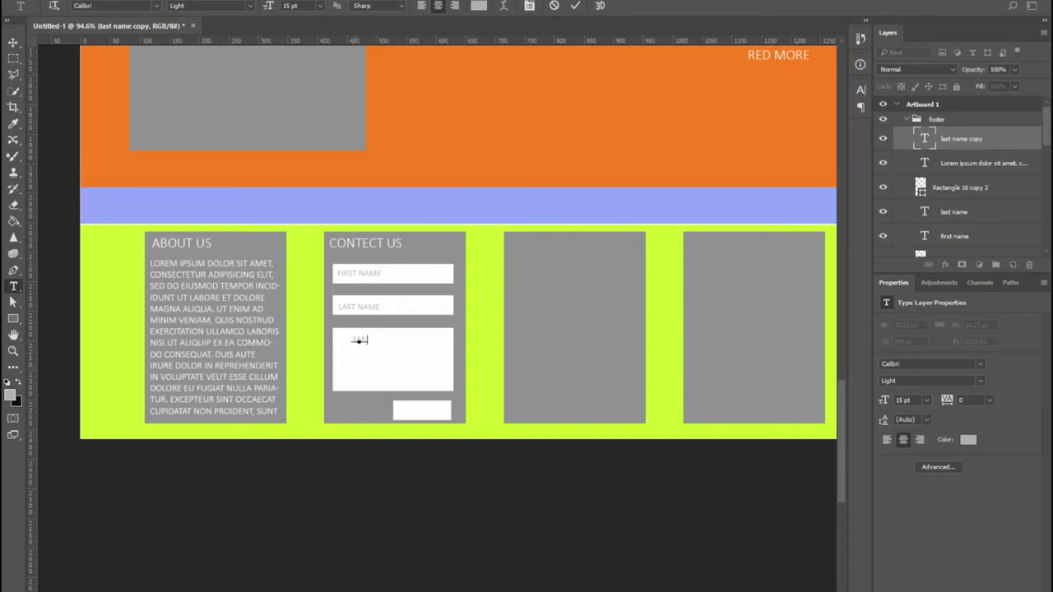
key(ctrl+Return)
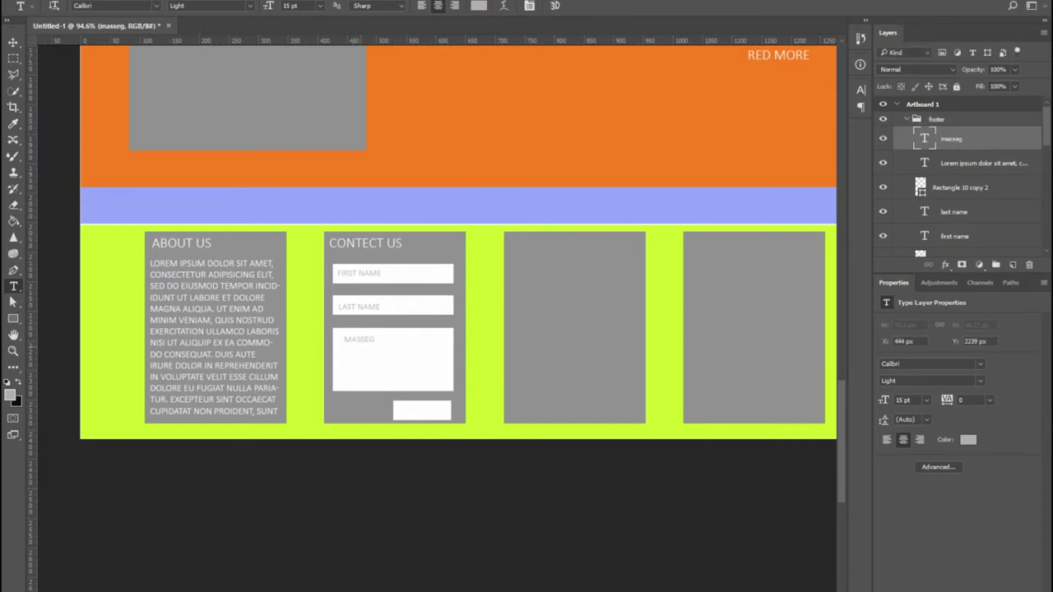
Step: Duplicate the MASSEG label onto the small white button and change the copy's text to "submoot"
drag(359, 340, 423, 412)
double_click(423, 410)
click(423, 410)
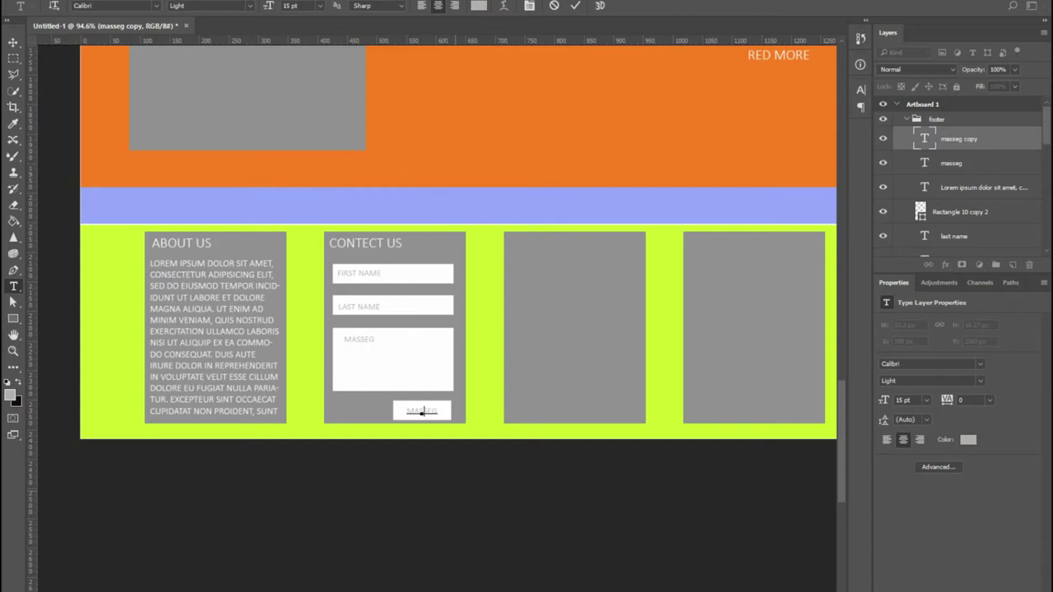
text(submoot)
key(ctrl+Return)
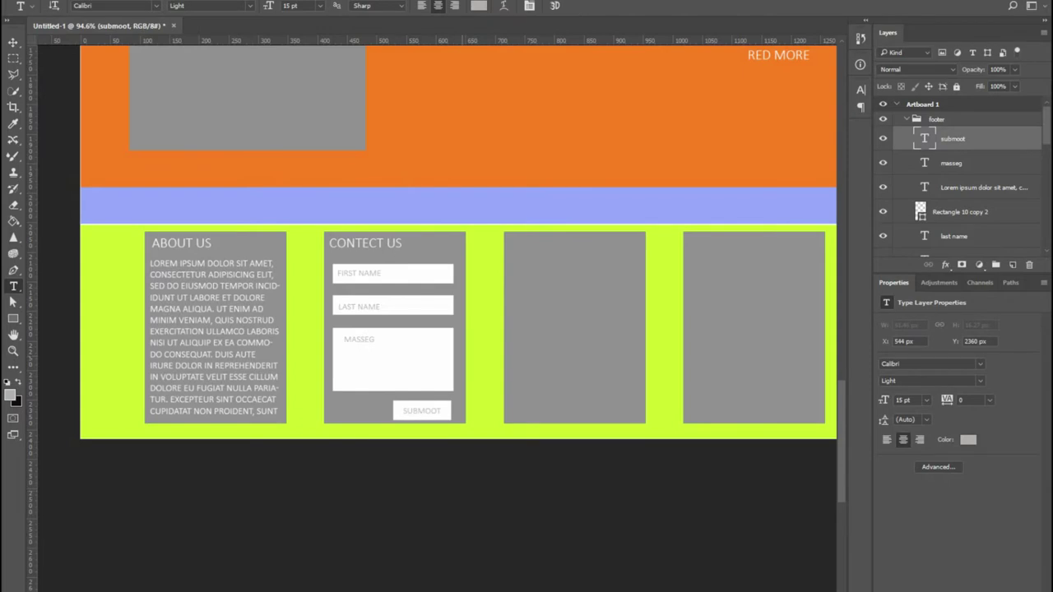
Step: Add a row of five light gray 30 by 30 px squares along the lower edge of the fourth footer rectangle
drag(462, 356, 349, 332)
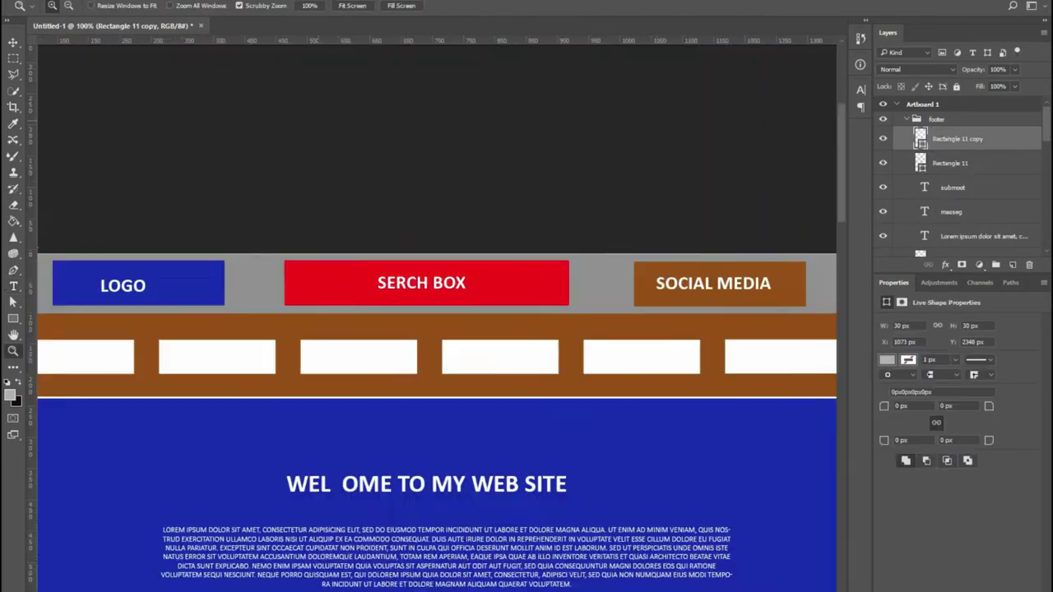
key(ctrl+minus)
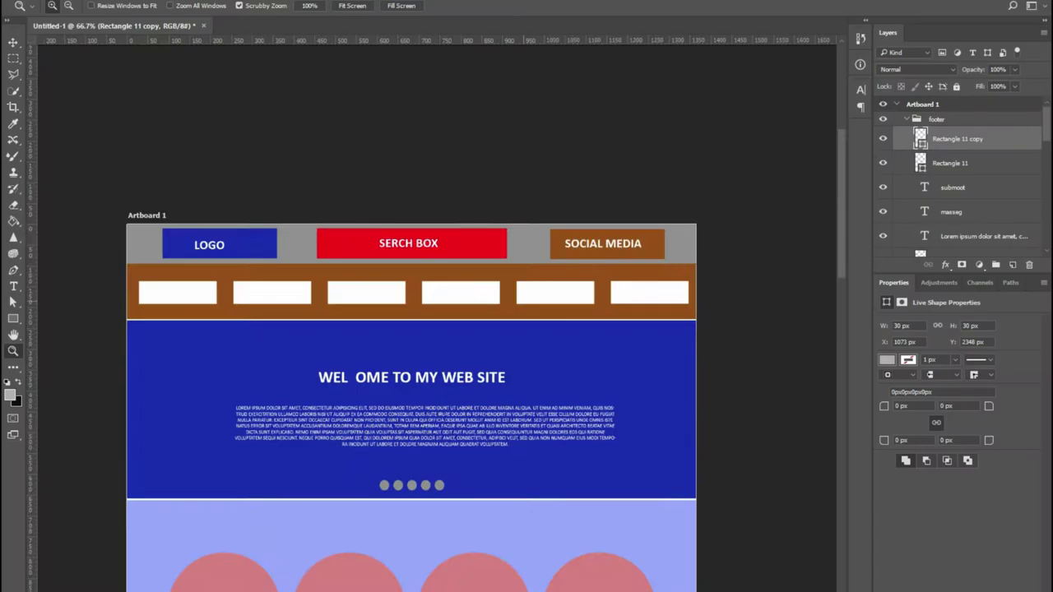
scroll(471, 329, down, 10)
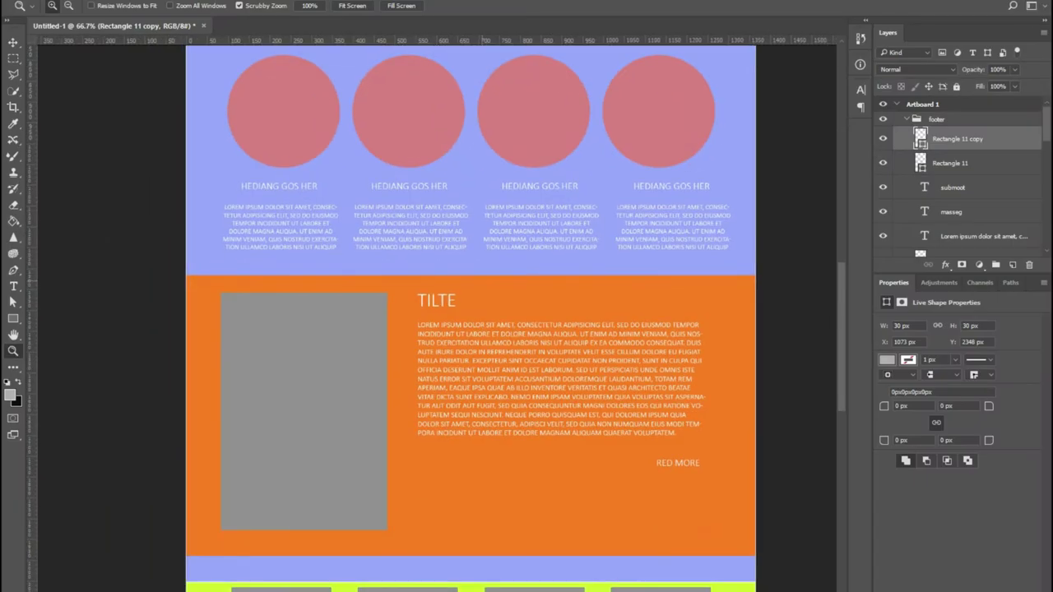
drag(458, 452, 426, 127)
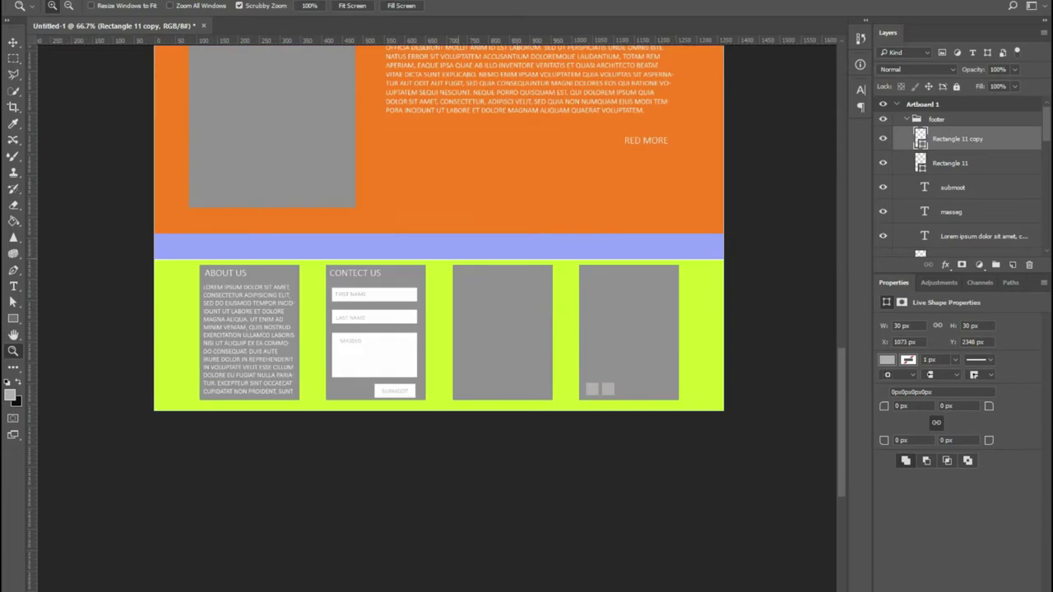
click(495, 342)
drag(495, 342, 244, 268)
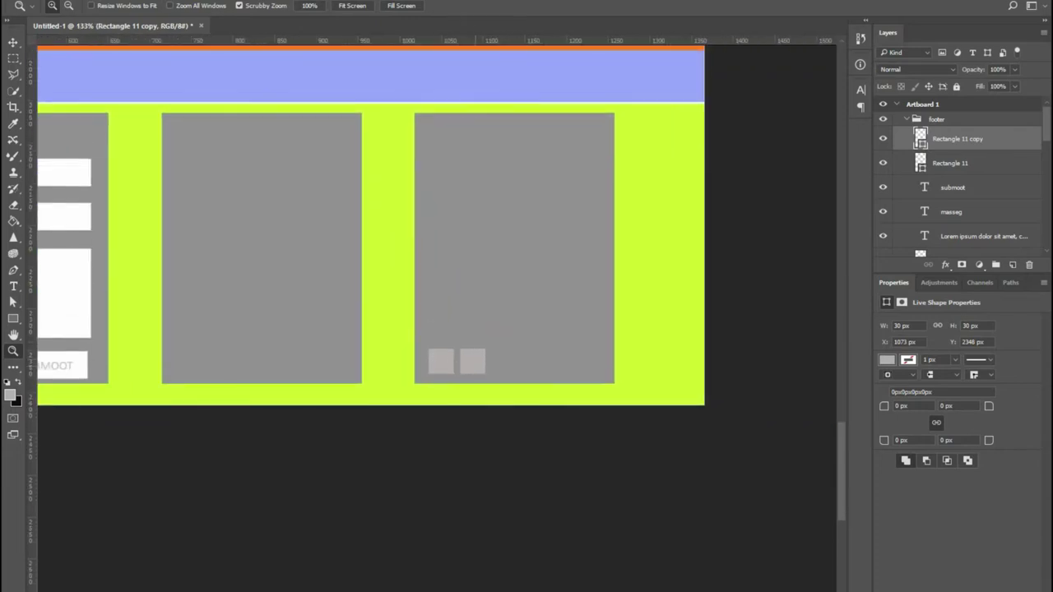
drag(475, 363, 540, 361)
drag(539, 361, 573, 361)
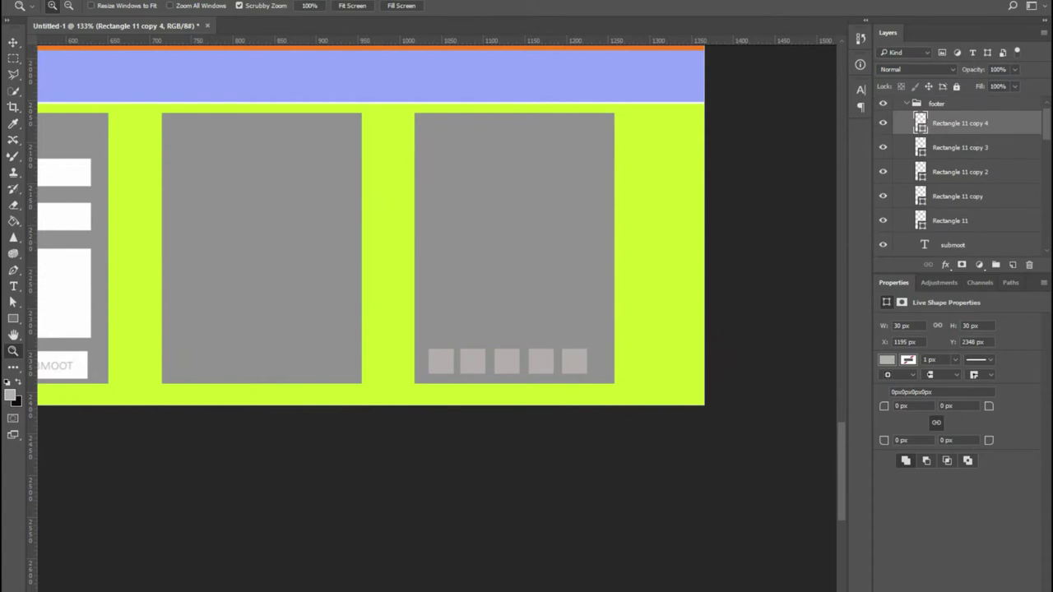
Step: Select all five small squares and nudge them right and up to X 1044, Y 2345 px
click(951, 221)
shift+click(960, 124)
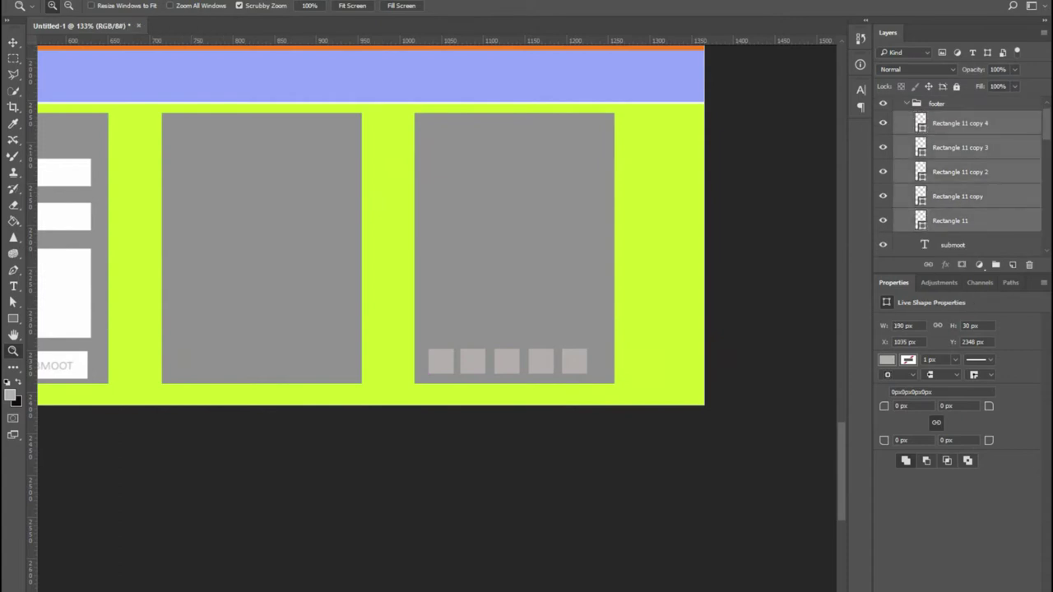
key(v)
key(Right)
key(Right)
key(Right)
key(Right)
key(Right)
key(Right)
key(Right)
key(Right)
key(Right)
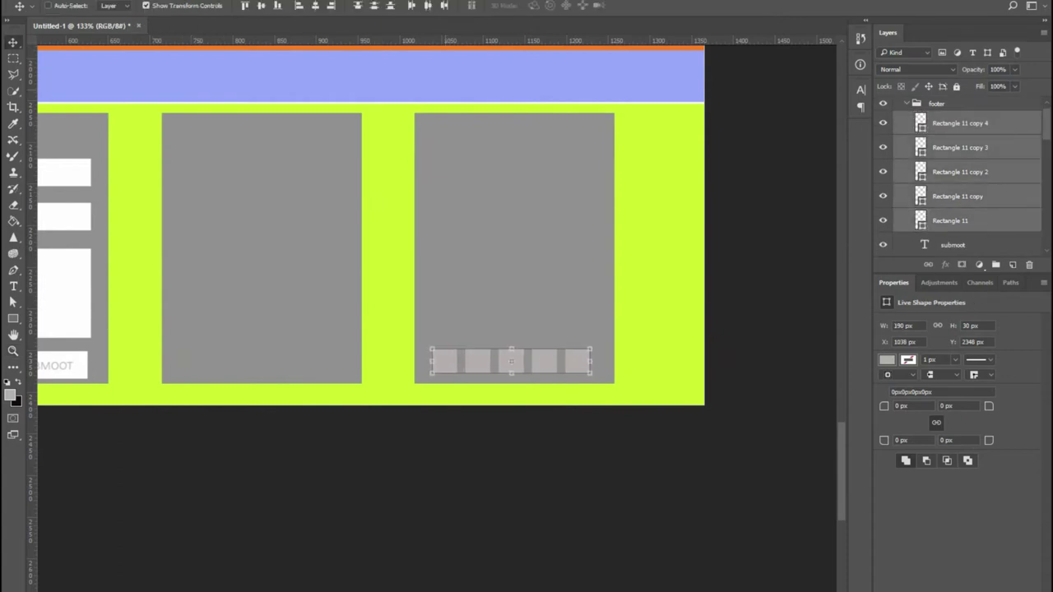
key(Up)
key(Up)
key(Up)
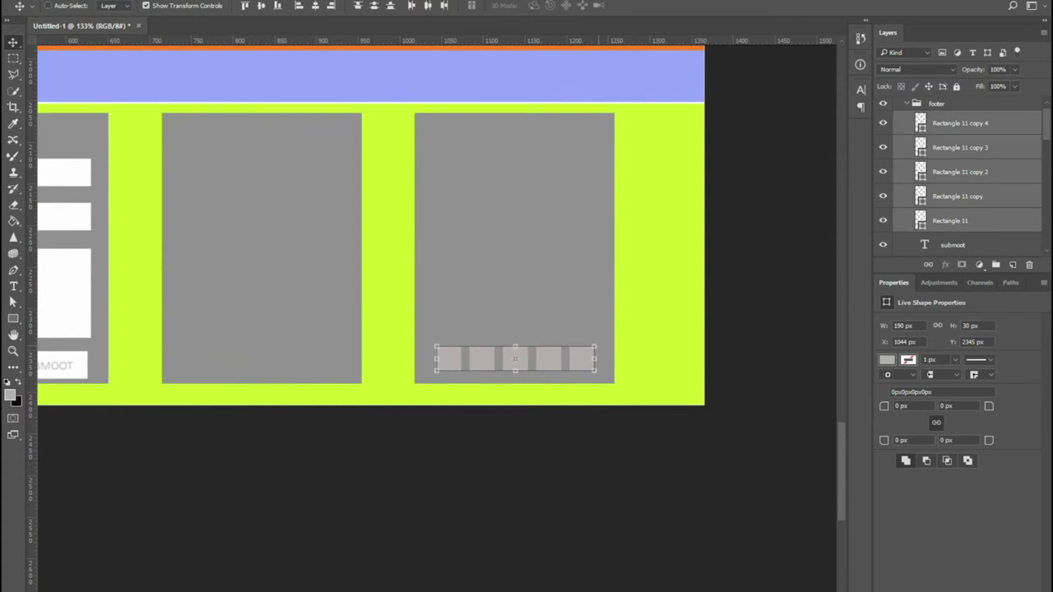
Step: Enlarge the row of squares to about 221 by 35 px and nudge it down to Y 2346 px
drag(593, 347, 607, 345)
key(Return)
key(Down)
key(Down)
key(Down)
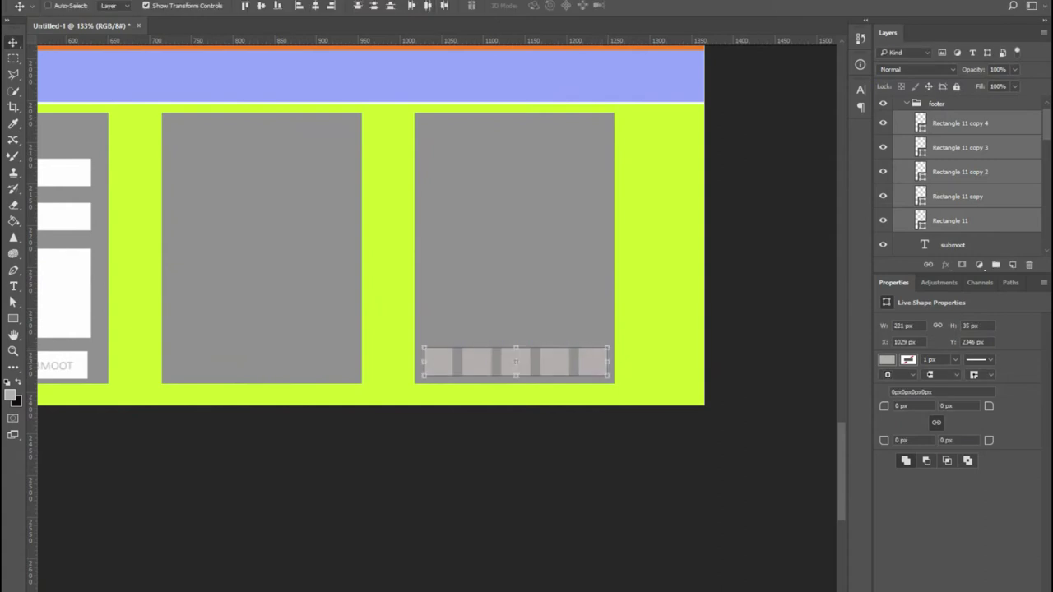
Step: Group the five square layers and name the group "footer and socila"
key(m)
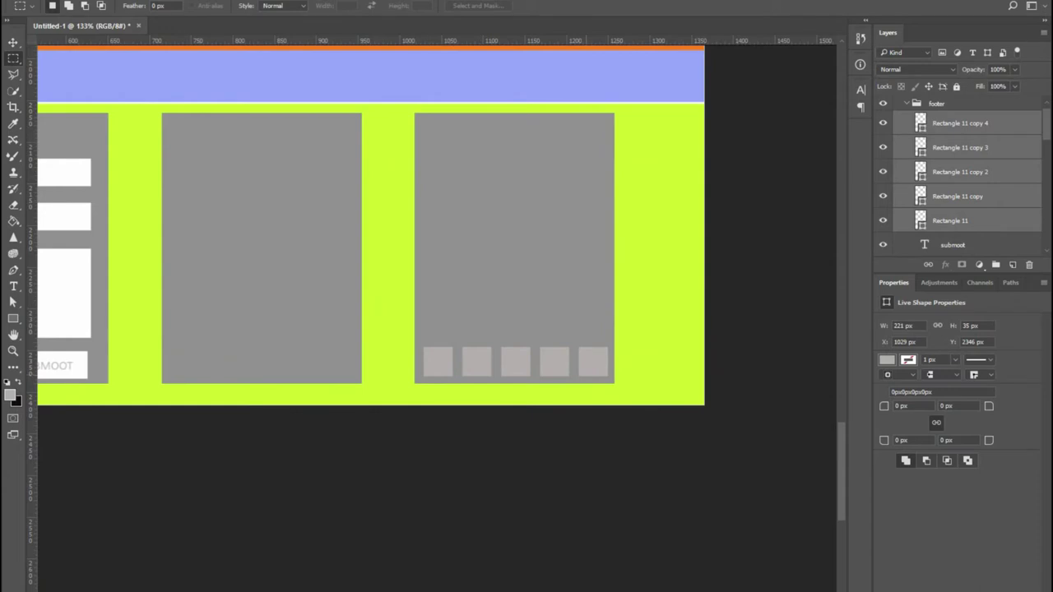
key(ctrl+g)
double_click(951, 119)
text(footer and so)
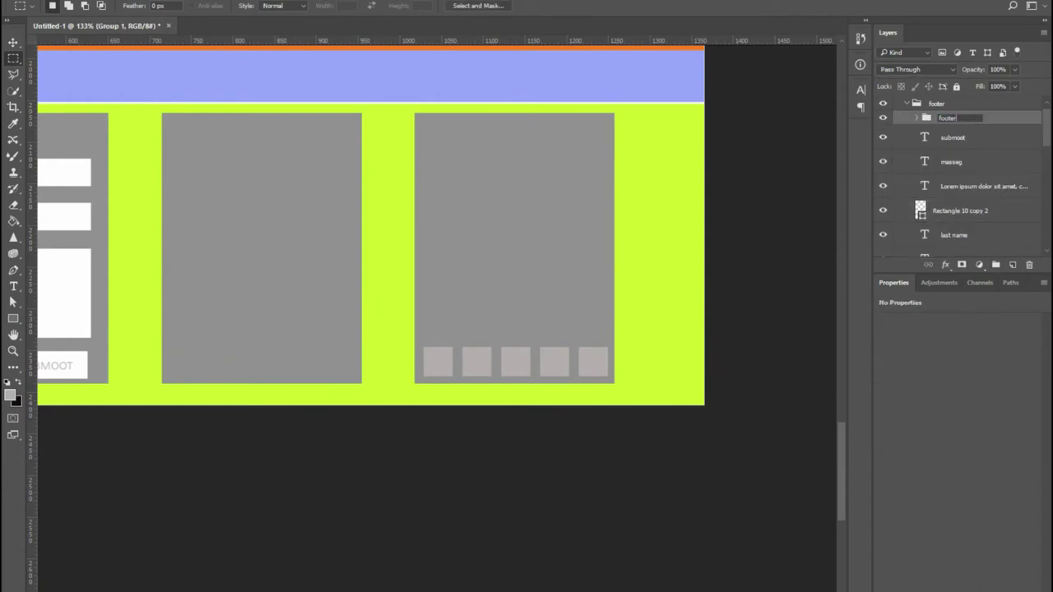
text(cila)
key(Return)
Step: Check the Amazon footer in the browser for reference and add a 15 pt "title" text at the top of the fourth footer rectangle
click(13, 287)
key(alt+Tab)
scroll(750, 347, down, 15)
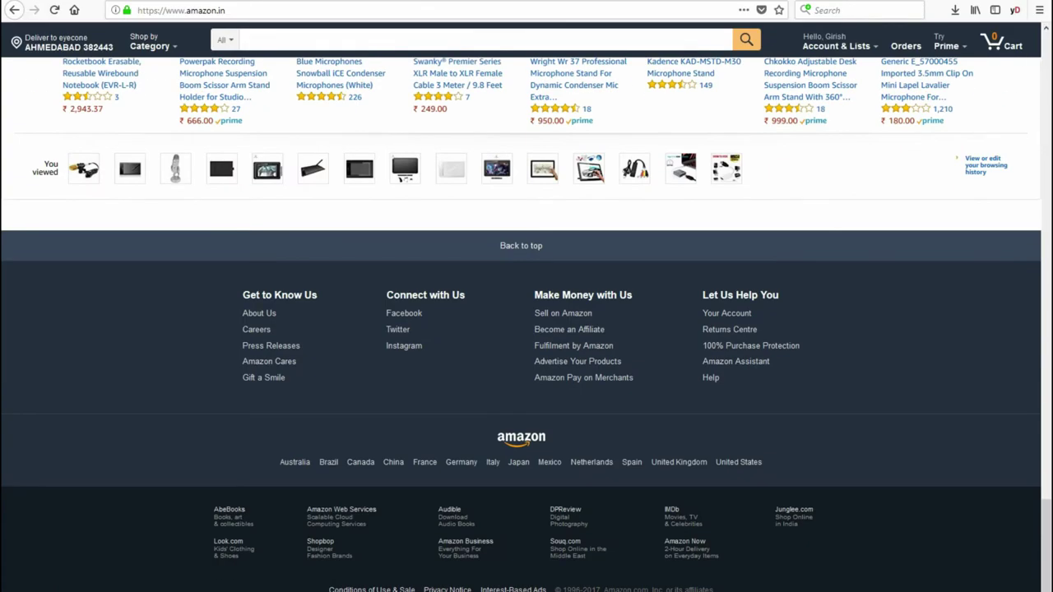
key(alt+Tab)
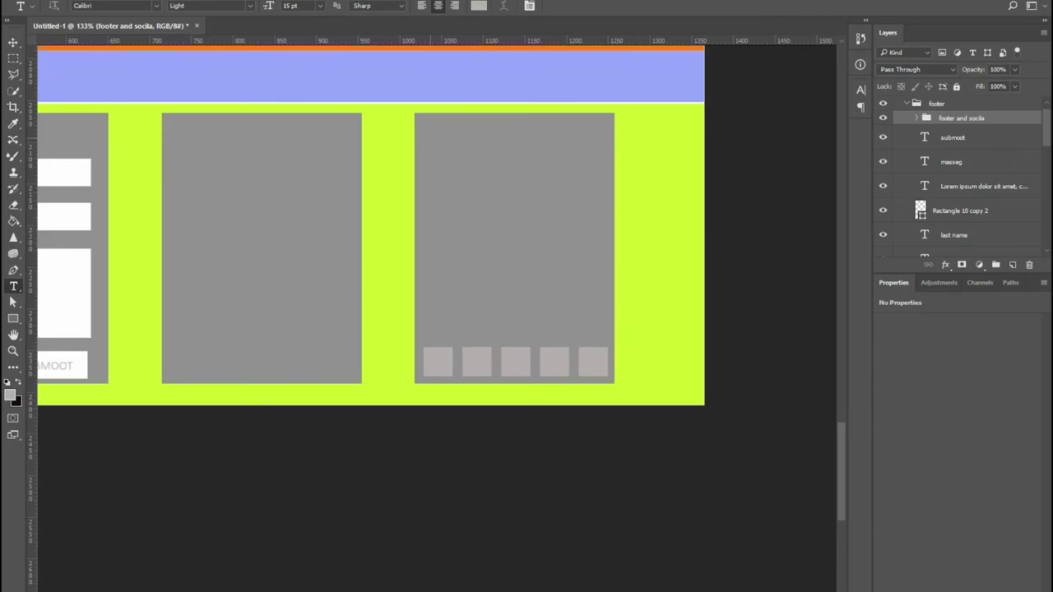
click(426, 134)
text(ti)
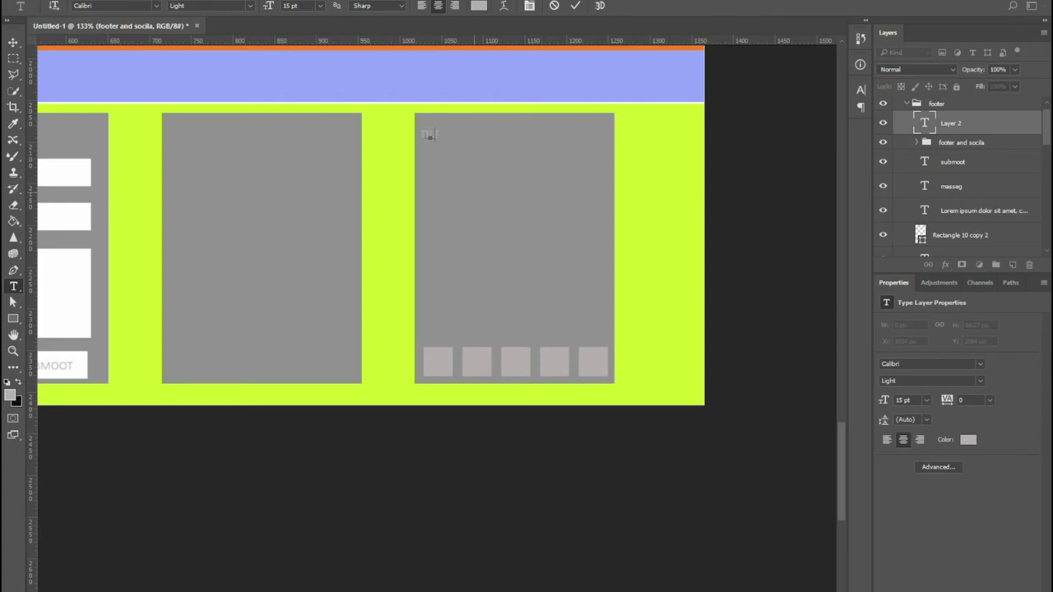
text(tle)
key(ctrl+Return)
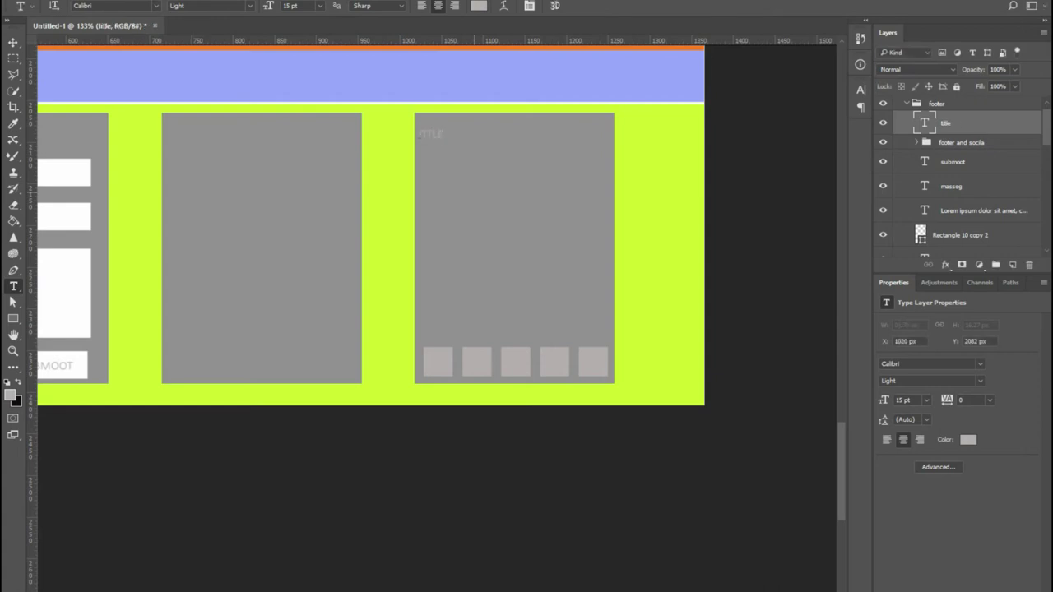
Step: Add a left-aligned 14 pt Lorem Ipsum paragraph under TITLE in a text box about 203 by 144 px
drag(430, 134, 597, 265)
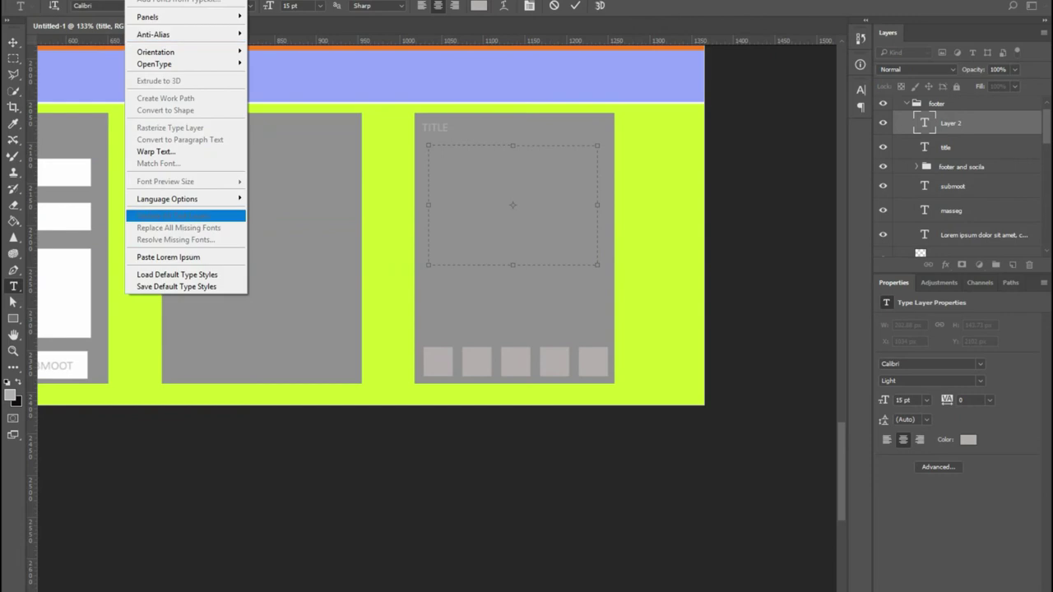
click(165, 256)
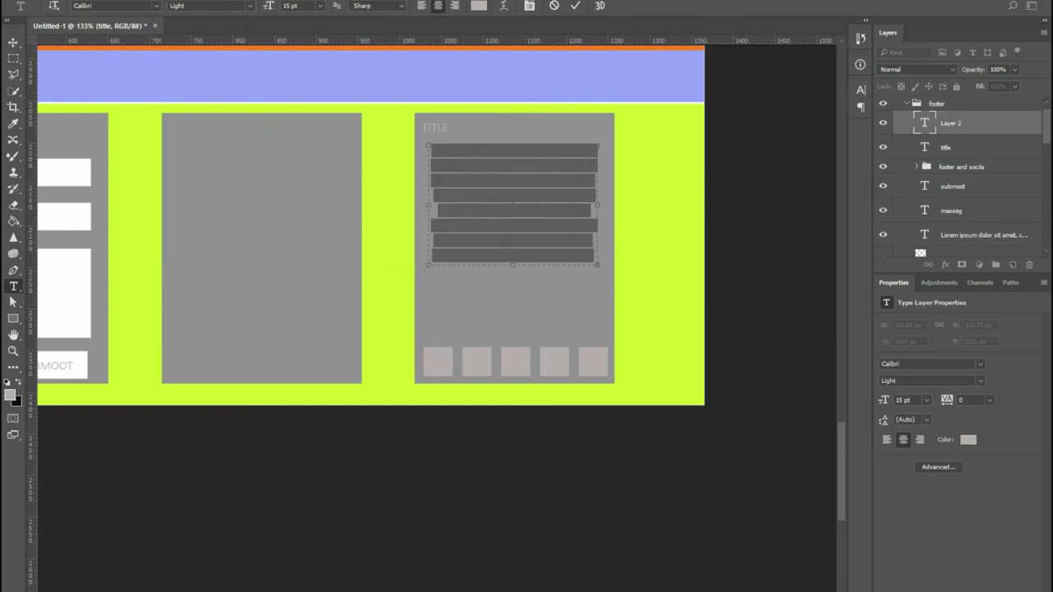
click(320, 5)
click(317, 121)
click(422, 5)
key(ctrl+Return)
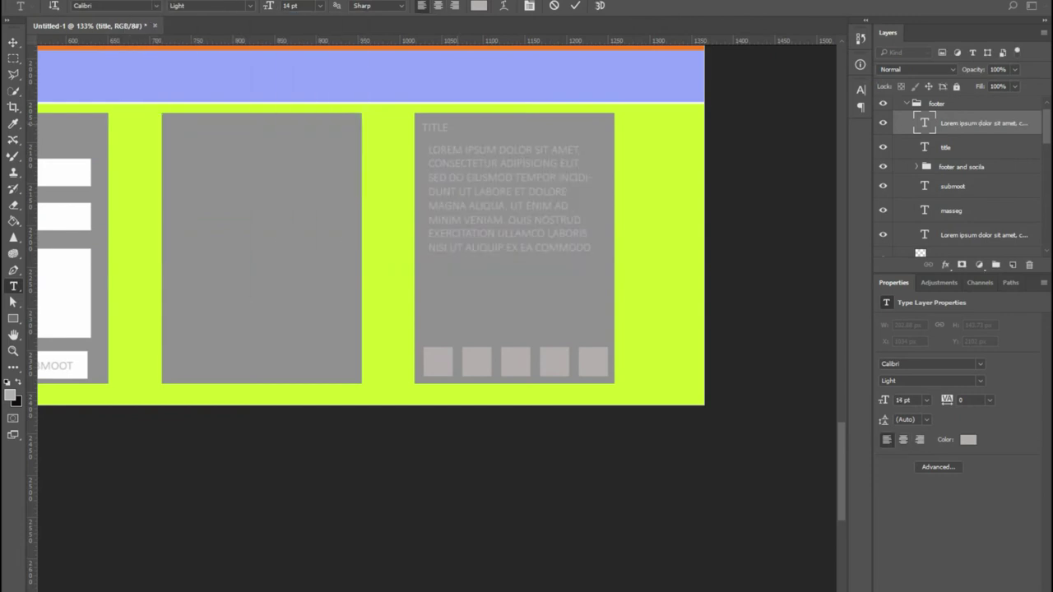
Step: Copy Amazon's "Make Money with Us" link column from the browser into a text box about 188 by 277 px in the third footer rectangle
scroll(436, 222, left, 5)
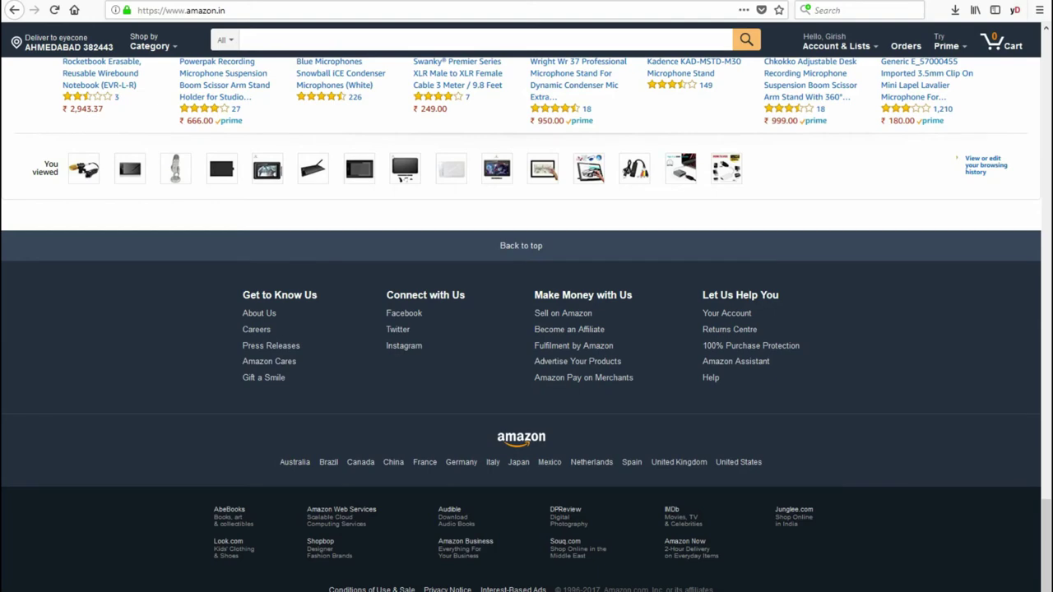
drag(534, 295, 633, 378)
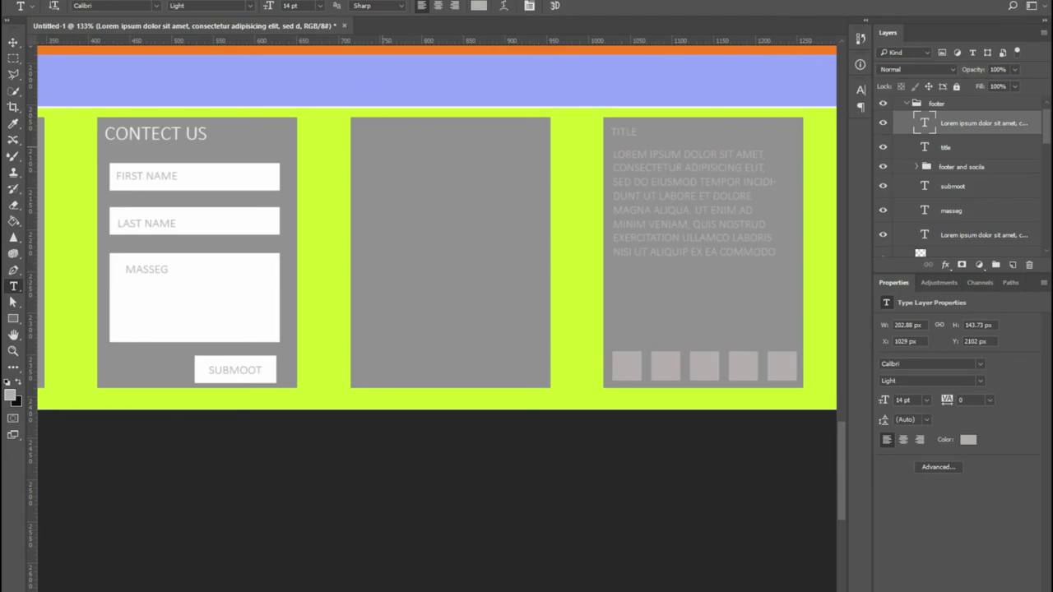
drag(371, 136, 527, 368)
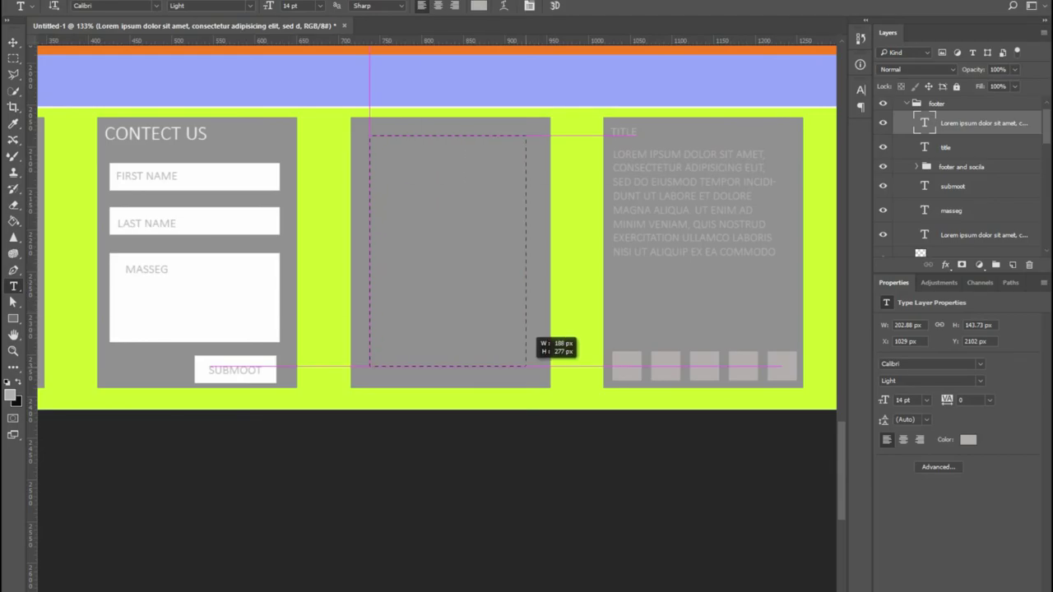
text(MAKE MONEY WITH US  SELL ON AMAZON BECOME AN AFFILIATE FULFILMENT BY AMAZON ADVERTISE YOUR PRODUCTS AMAZON PAY ON MERCHANTS)
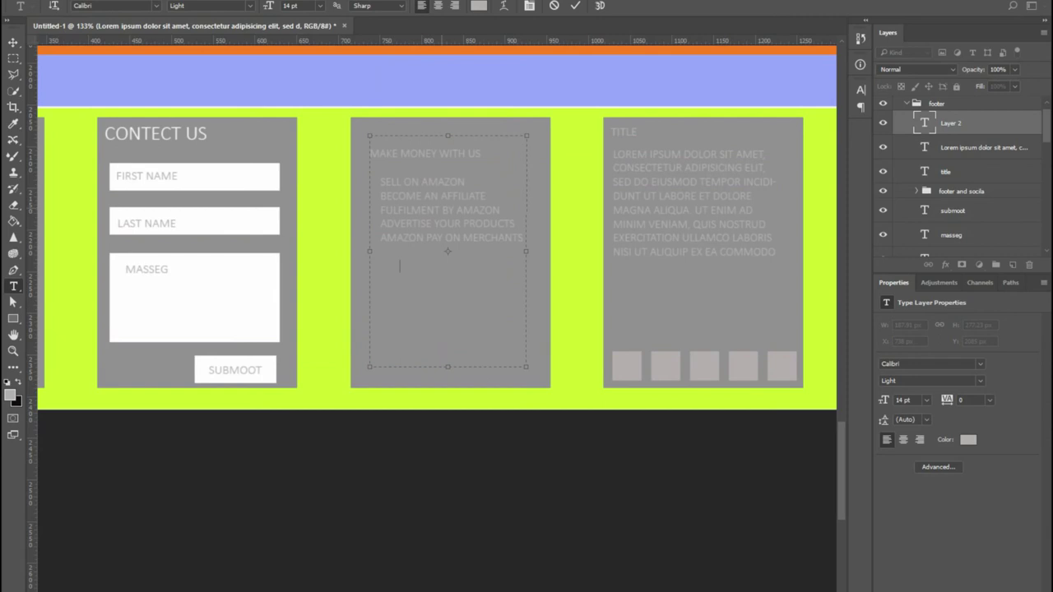
Step: Increase the MAKE MONEY WITH US text to 17 pt
key(ctrl+a)
key(ctrl+shift+period)
key(ctrl+shift+period)
key(ctrl+shift+period)
key(ctrl+Return)
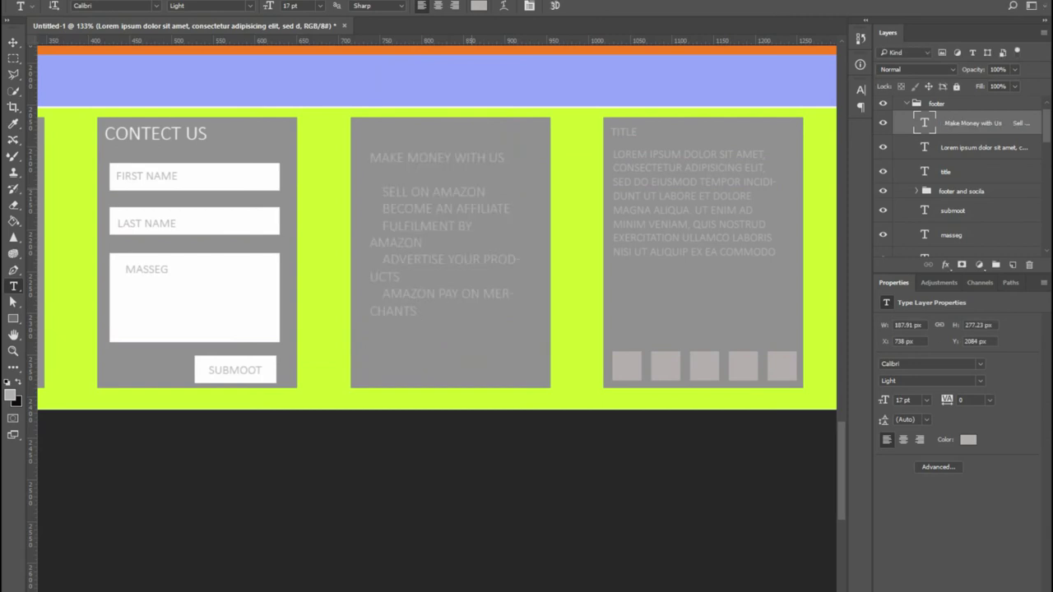
Step: Examine the page layout from header to footer, ending with the artboard fitted to the window
key(z)
alt+click(451, 331)
drag(456, 333, 531, 339)
alt+click(531, 340)
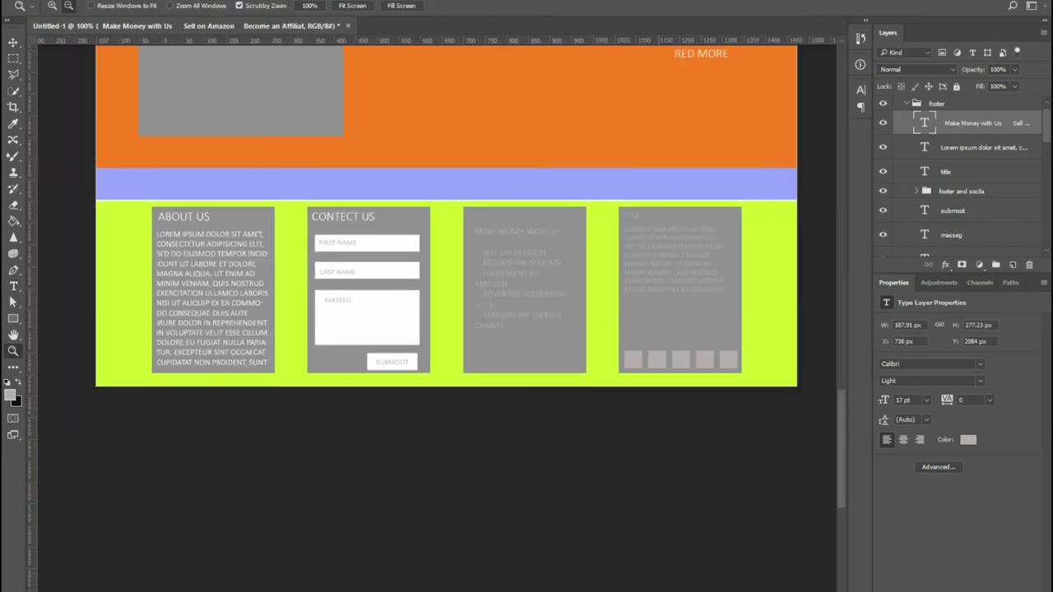
drag(518, 201, 510, 338)
scroll(452, 312, up, 15)
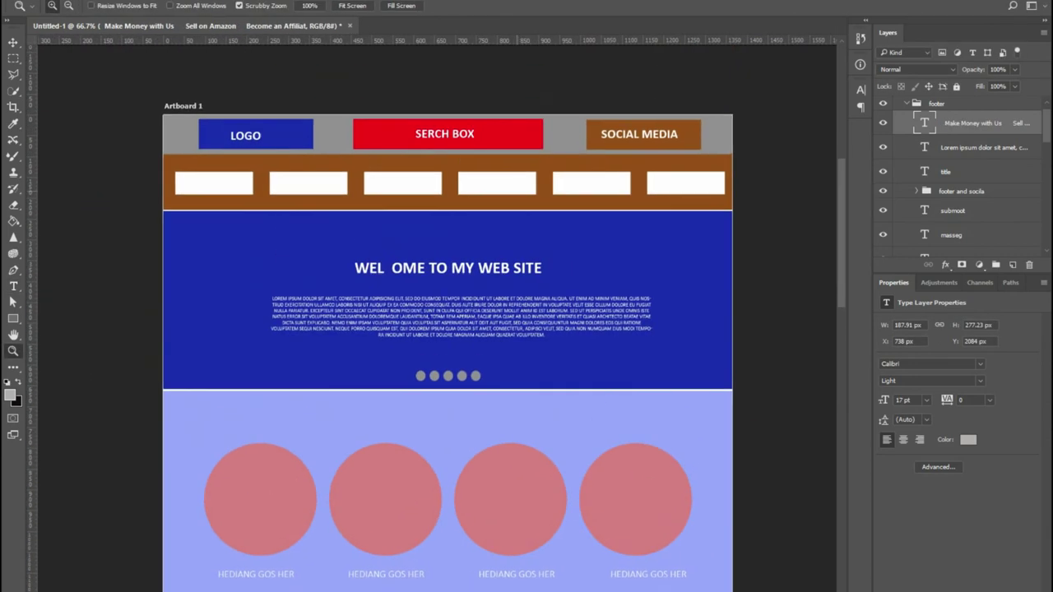
scroll(453, 312, down, 15)
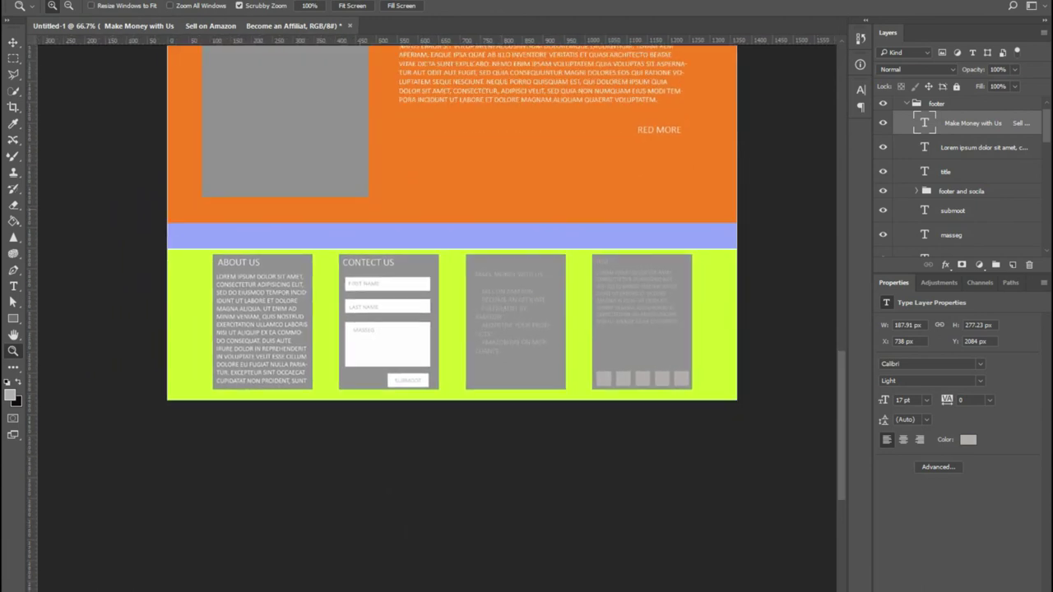
scroll(348, 354, up, 5)
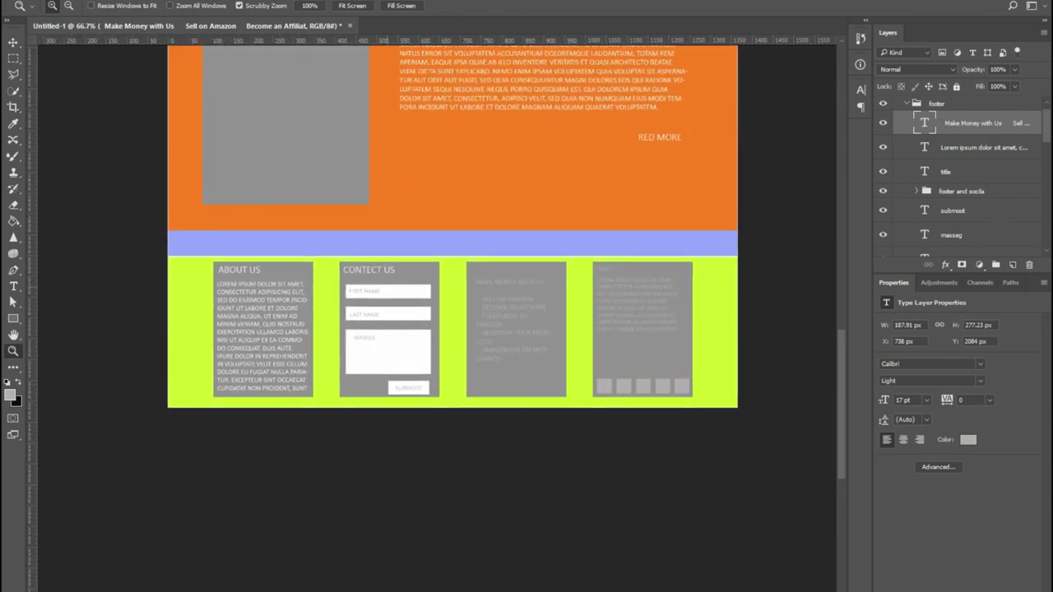
right_click(412, 265)
click(423, 274)
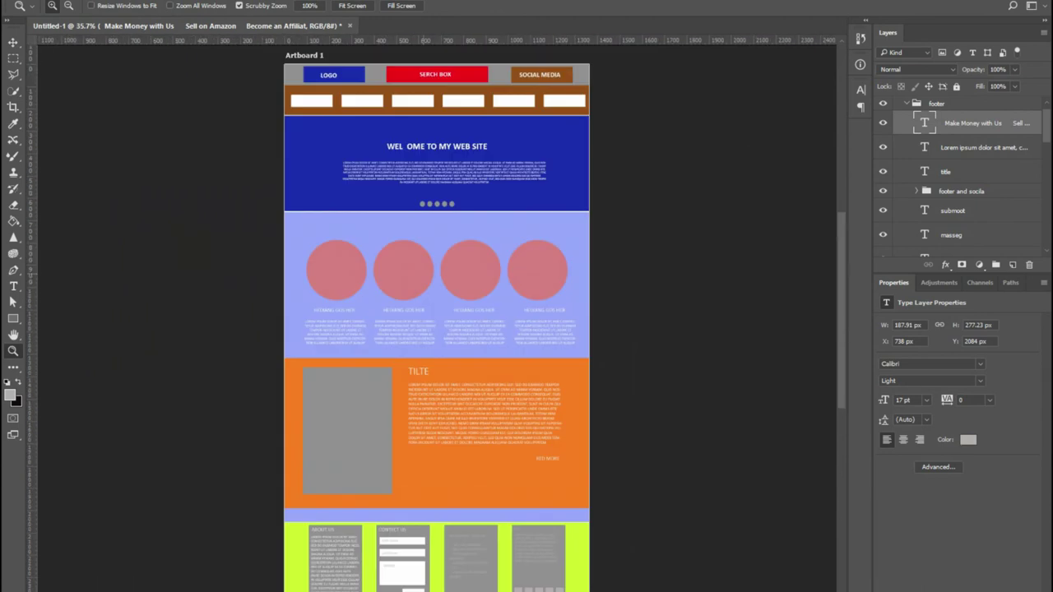